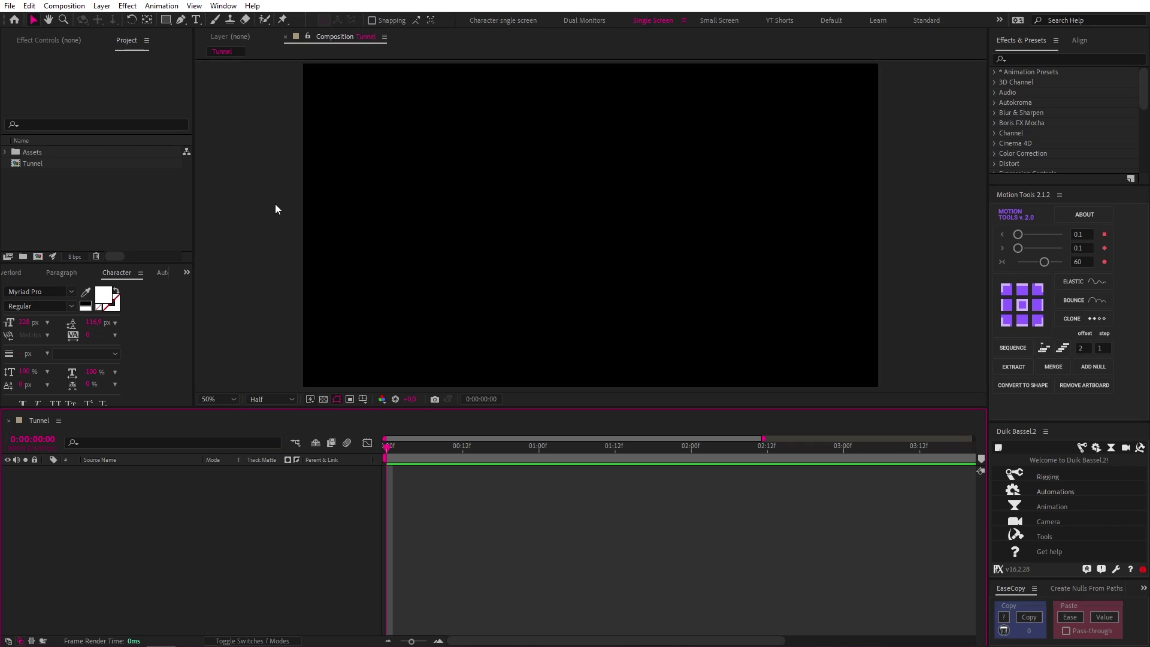
Add a full-frame rectangle layer and name it Shape 1.
double_click(168, 22)
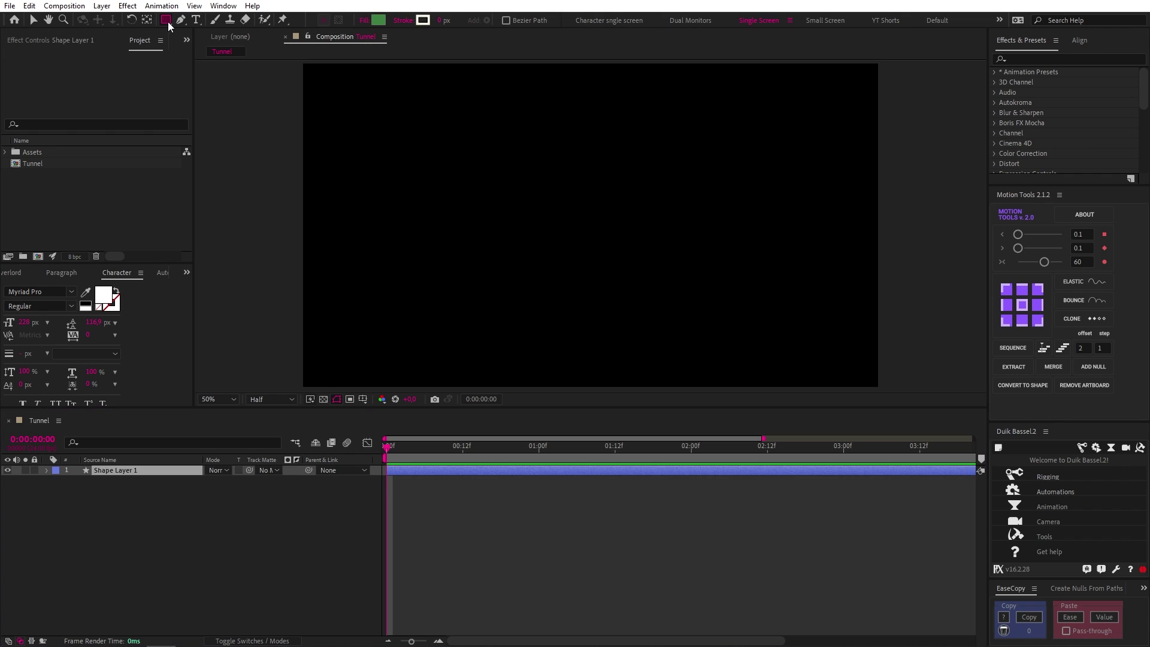
click(113, 470)
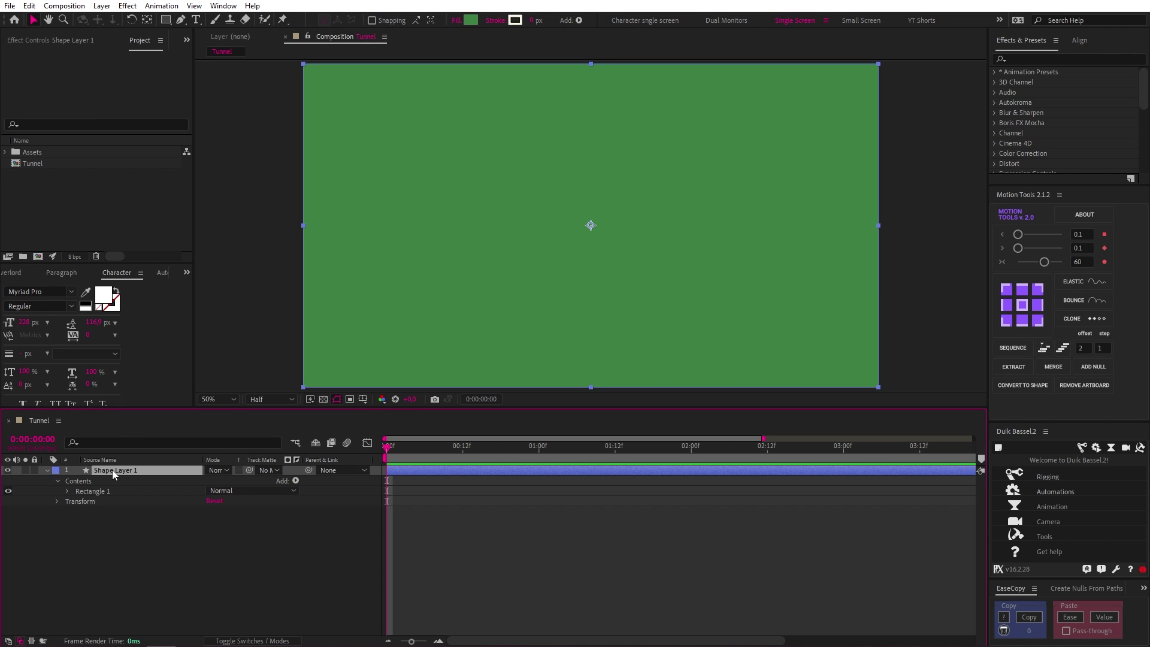
key(Return)
text(Shap)
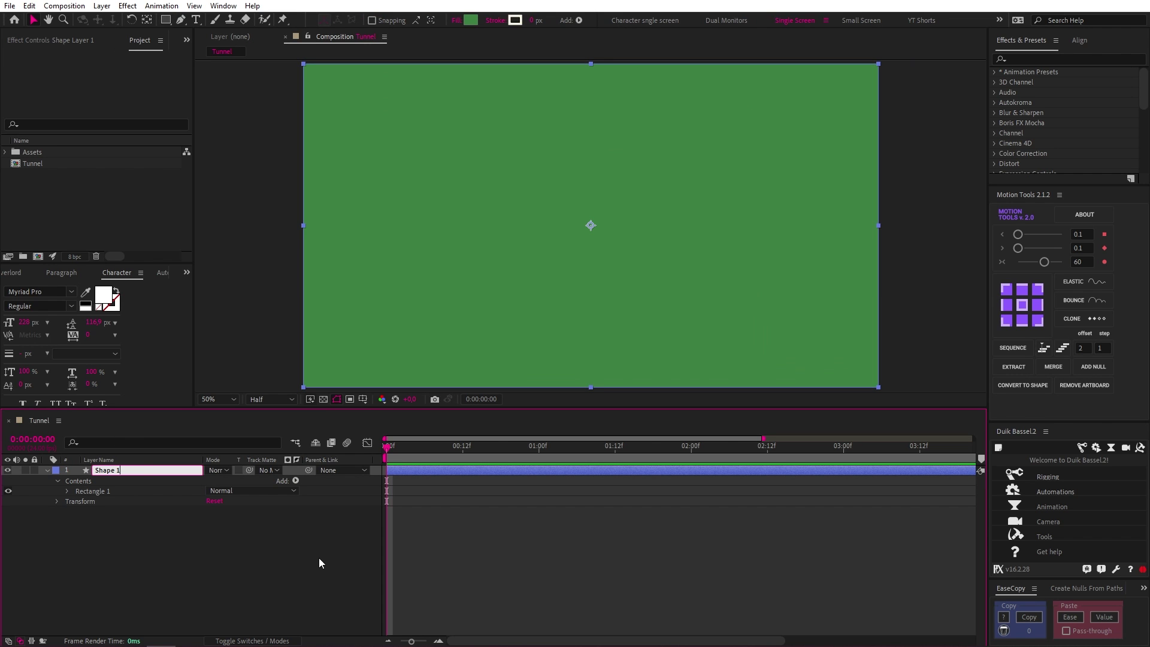
text(e 1)
key(Return)
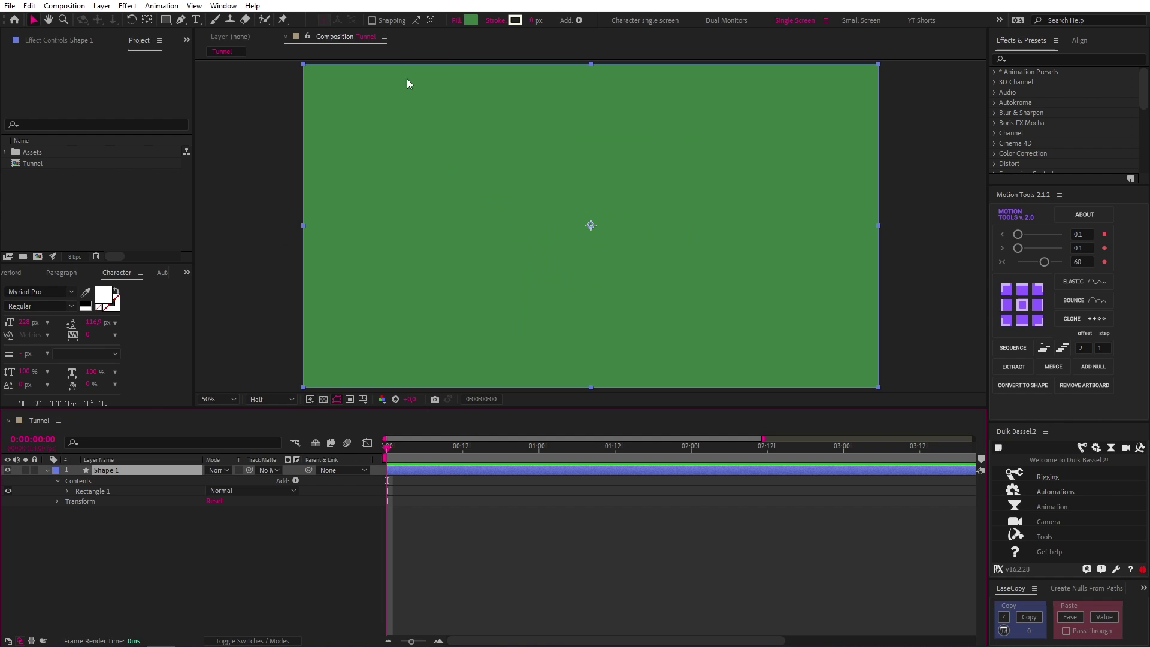
Set the rectangle's fill colour to dark grey.
click(467, 21)
drag(460, 353, 460, 374)
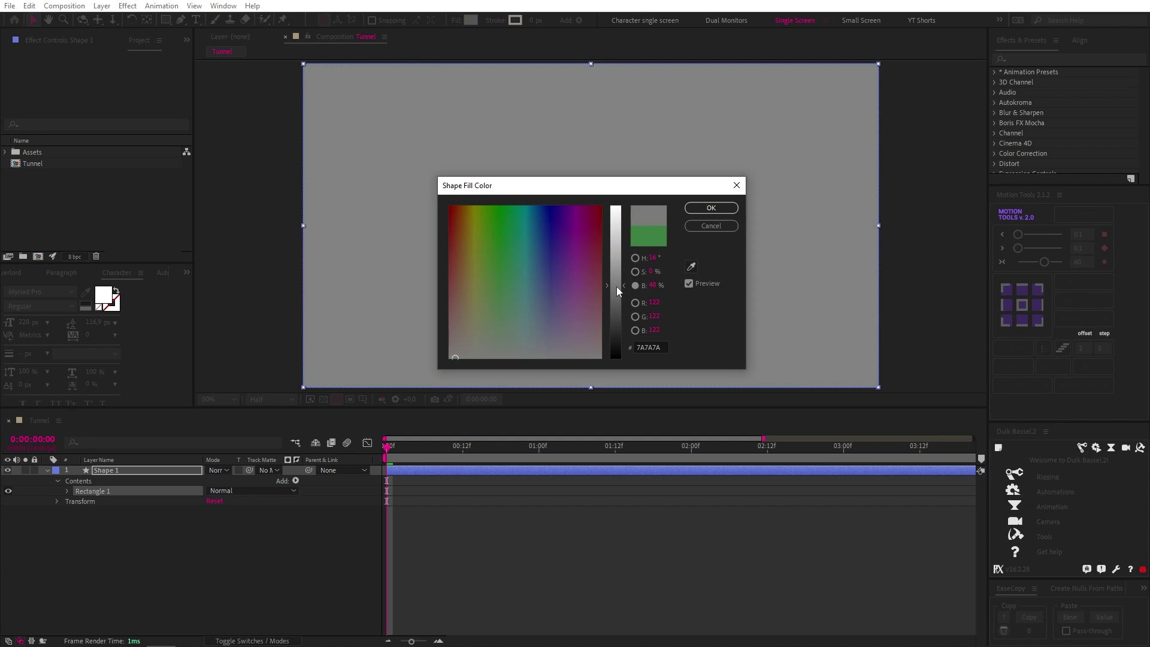
drag(616, 286, 619, 315)
click(720, 207)
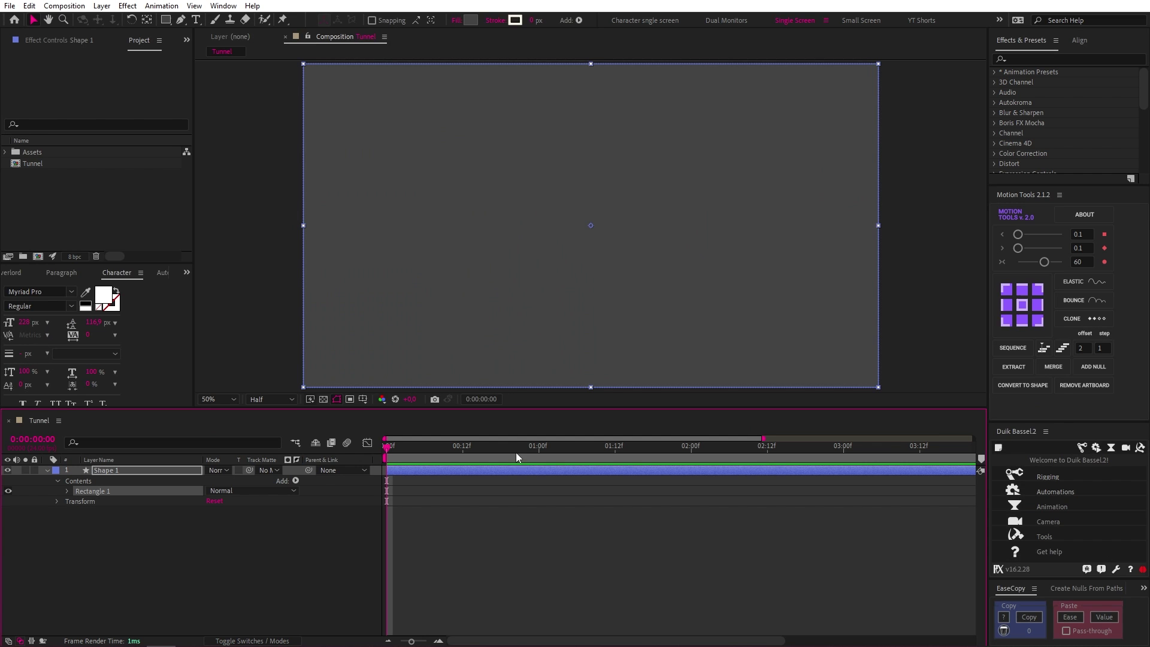
Keyframe Scale from 0% at the start to 100% at the end of the growth.
click(465, 496)
key(alt+shift+s)
click(462, 448)
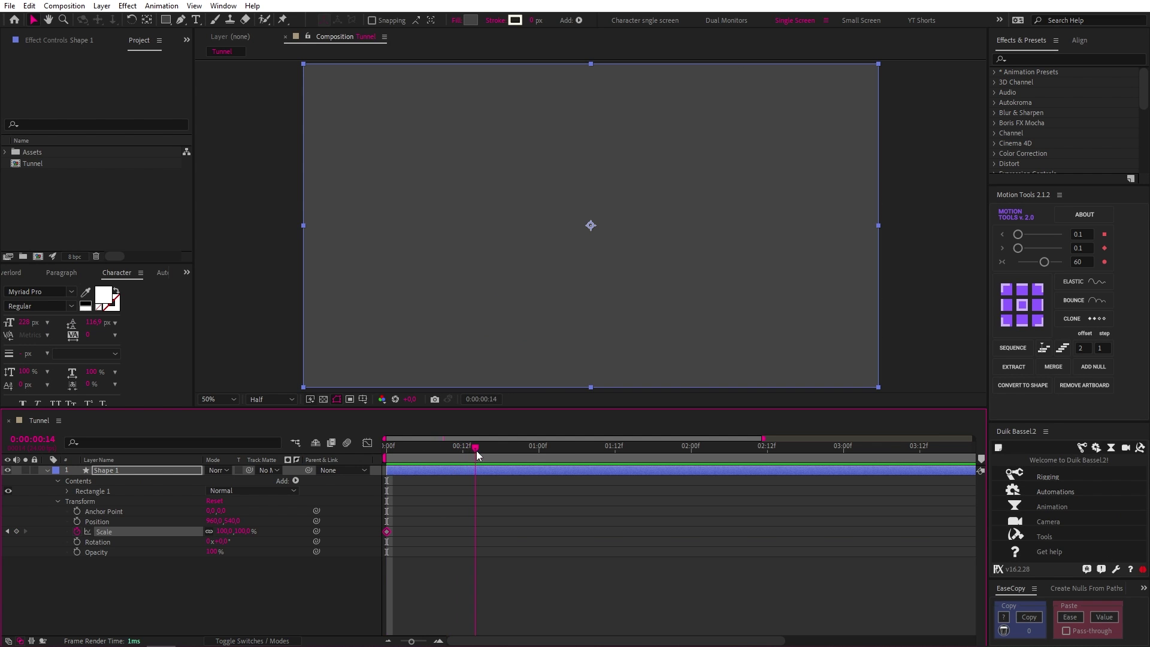
key(alt+shift+s)
drag(461, 450, 379, 469)
click(231, 532)
text(0)
key(Return)
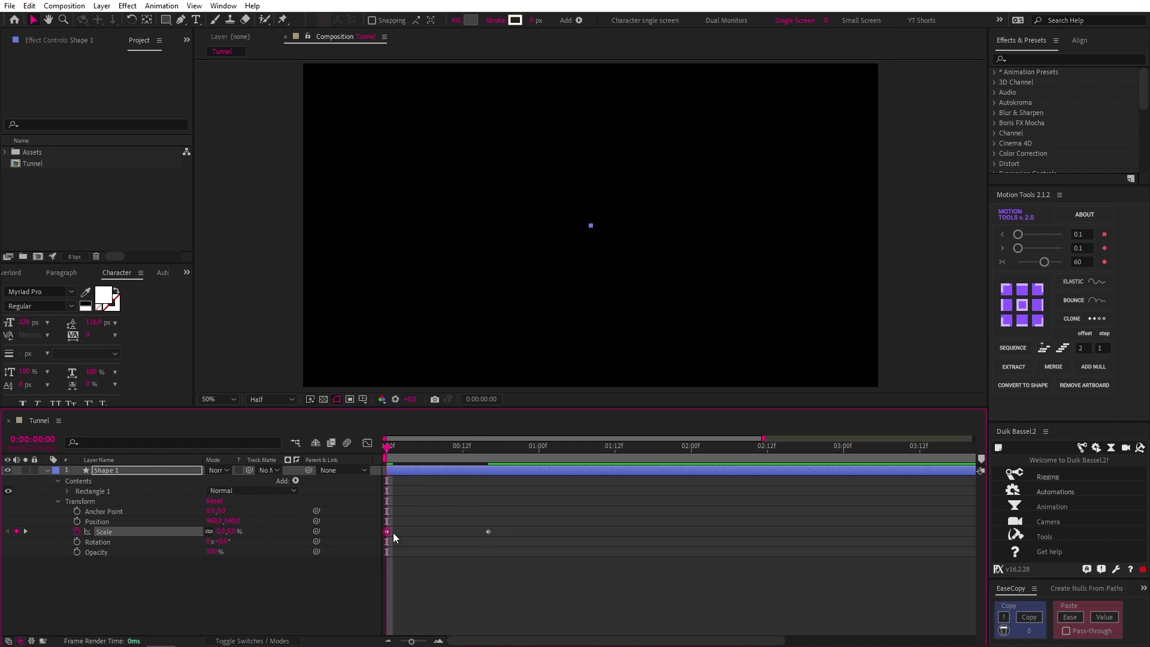
Ease the scale animation with Motion Tools and preview the growing rectangle.
click(1044, 262)
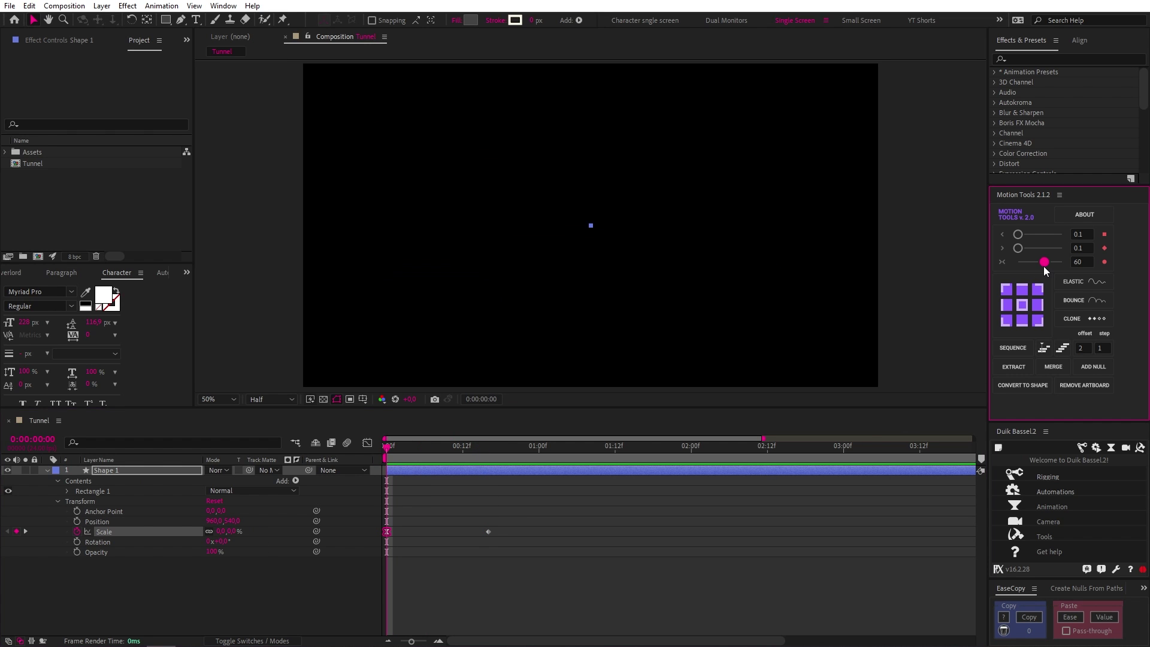
key(space)
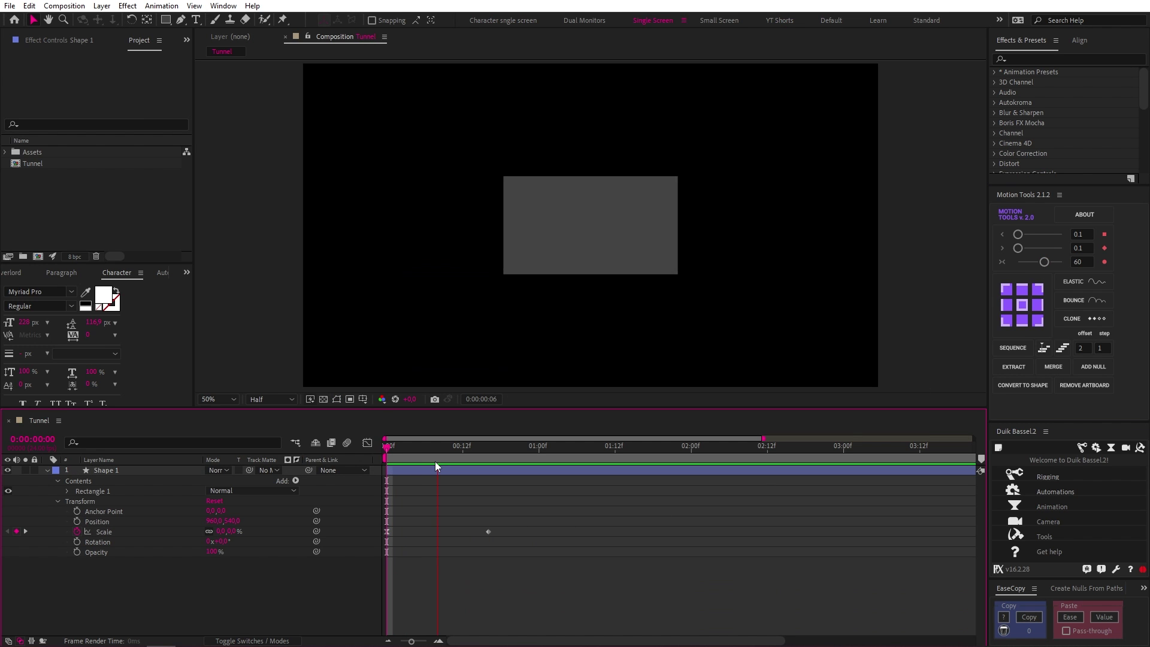
key(space)
Duplicate Shape 1 into Shape 2 and give it a white fill.
key(ctrl+d)
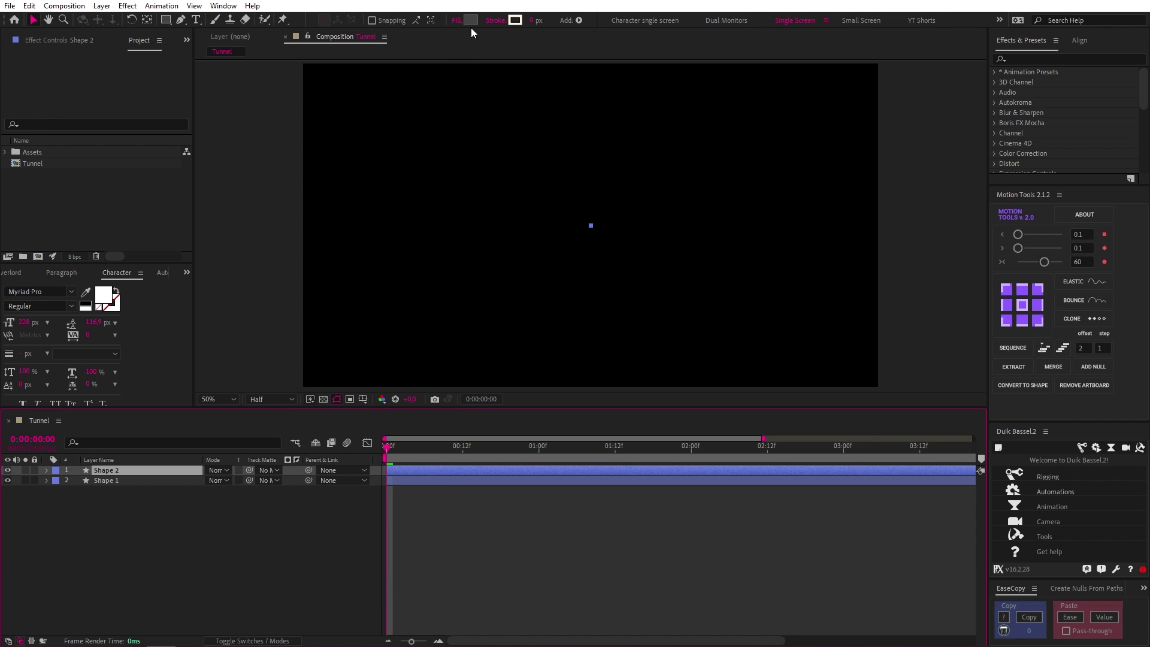
click(471, 20)
drag(615, 251, 616, 209)
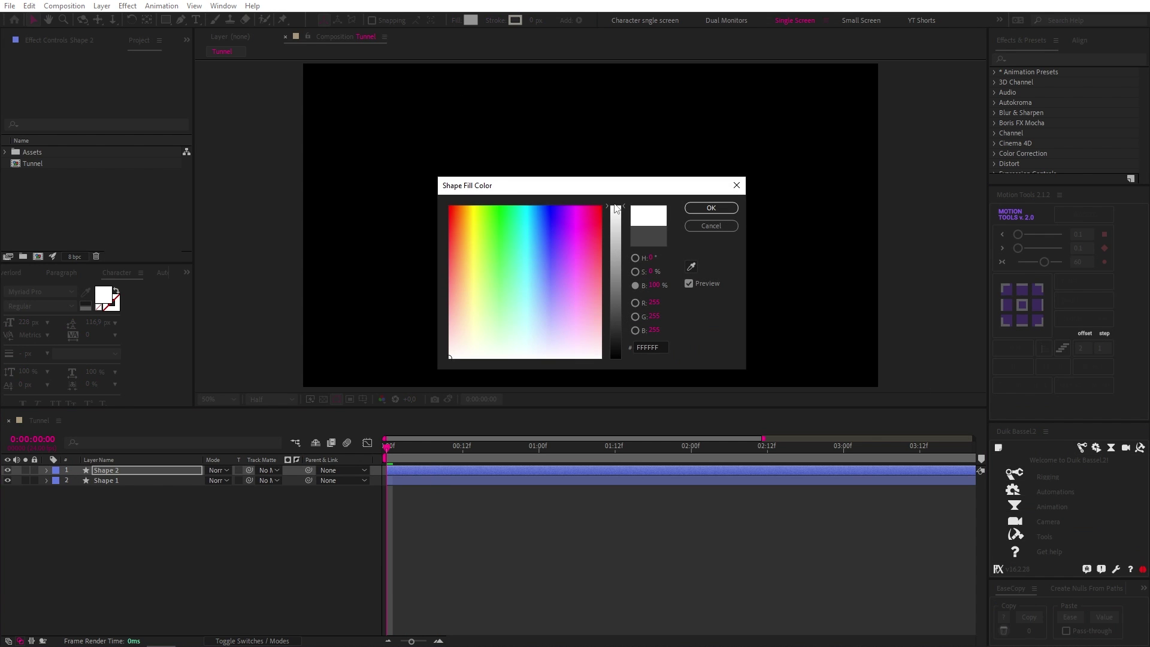
click(710, 208)
Duplicate the layers up to six, ordered alternately grey and white.
key(ctrl+d)
key(ctrl+d)
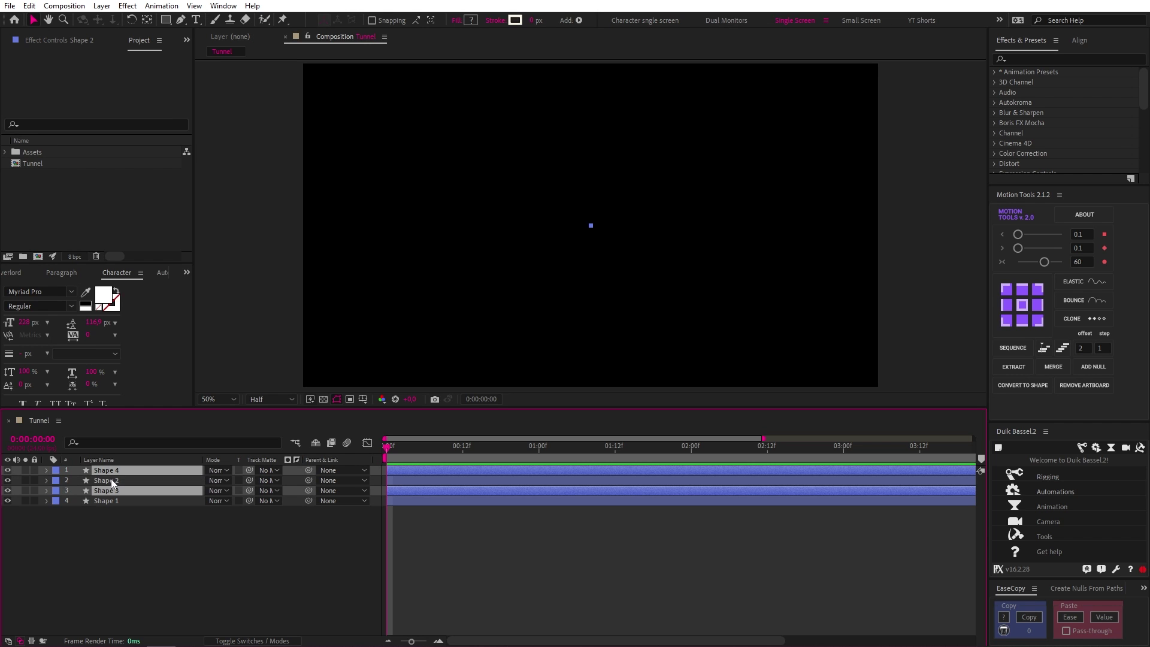
drag(113, 487, 118, 476)
key(ctrl+d)
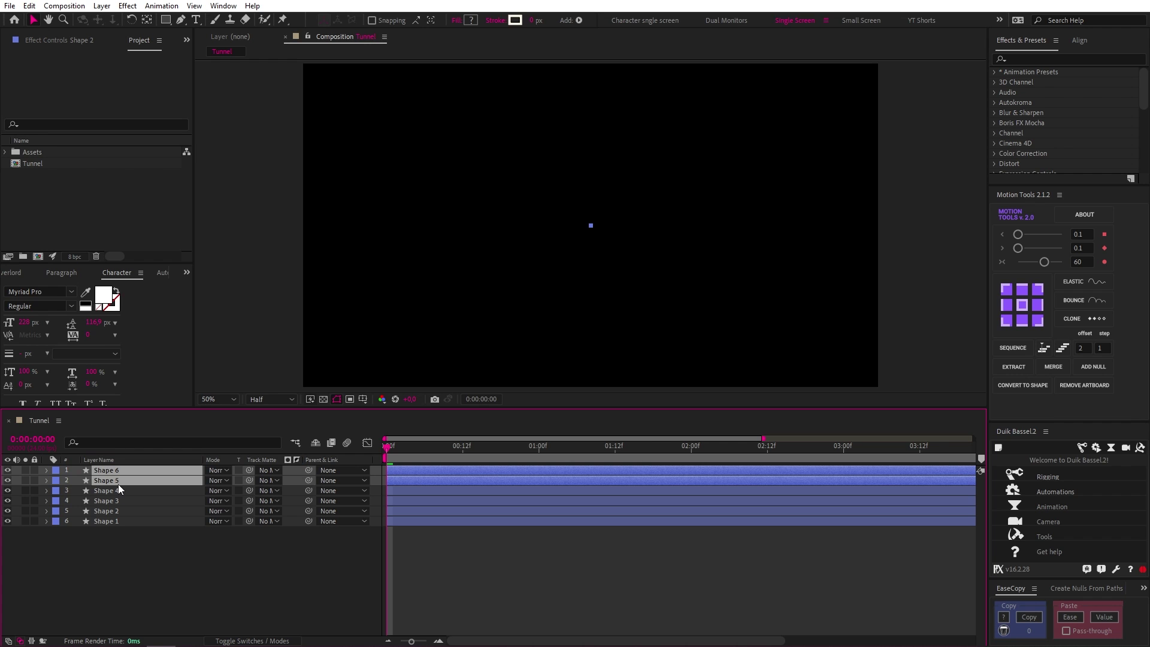
Stagger all six layers' start times with Motion Tools Sequence and preview the tunnel.
click(120, 519)
shift+click(122, 470)
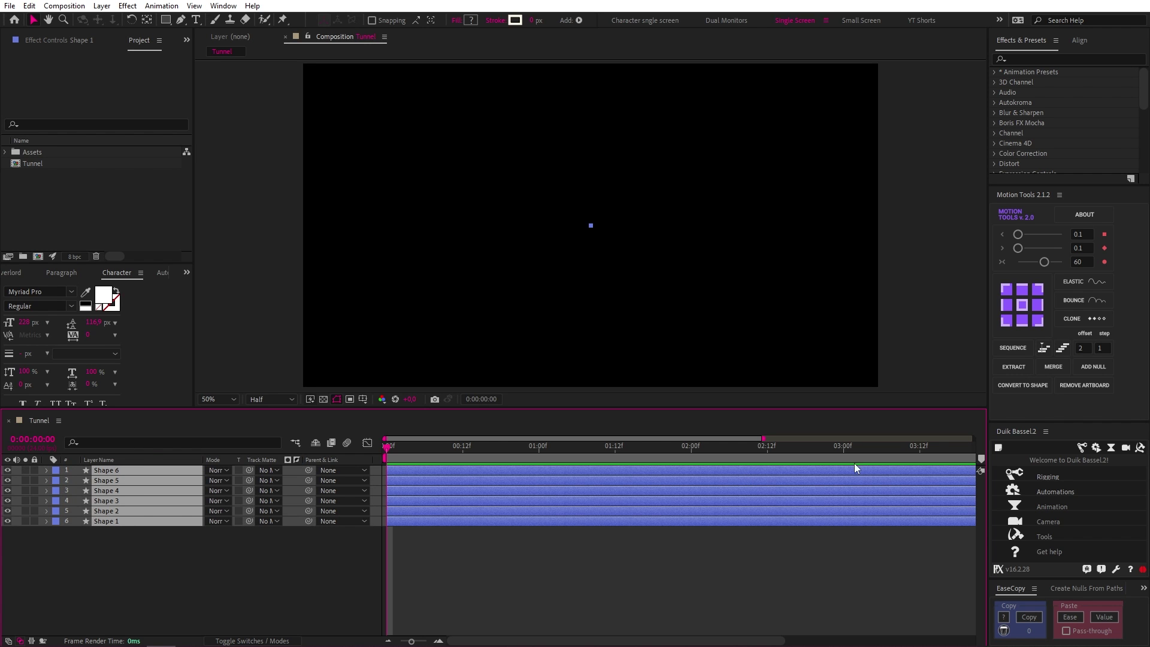
click(1019, 348)
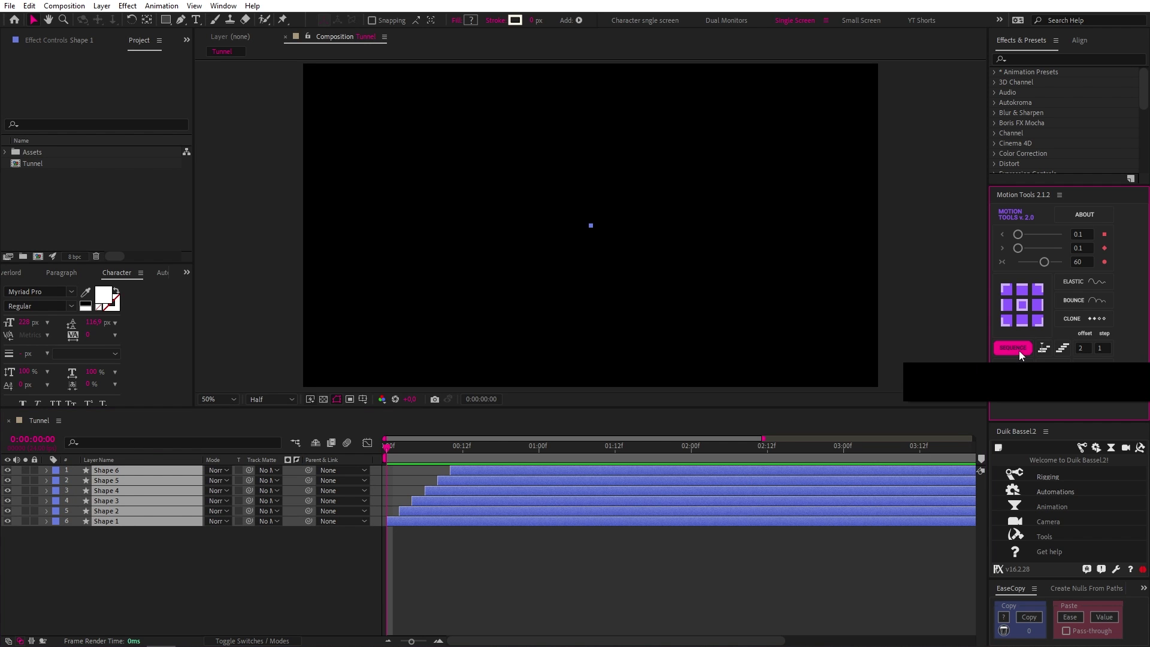
click(448, 549)
key(space)
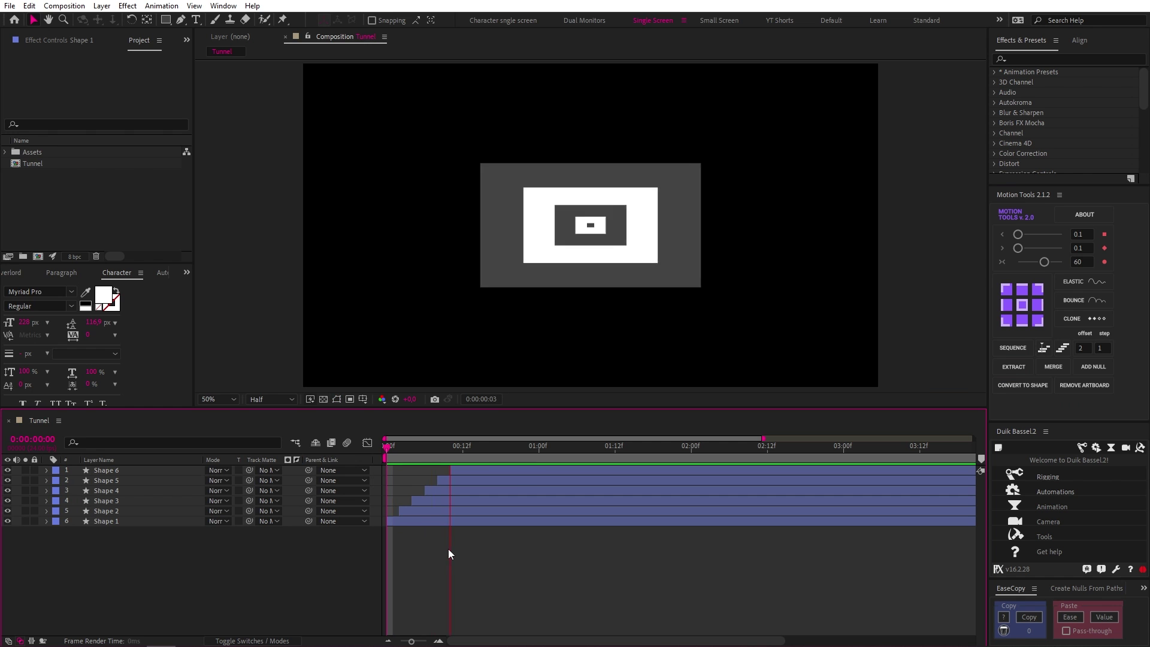
key(space)
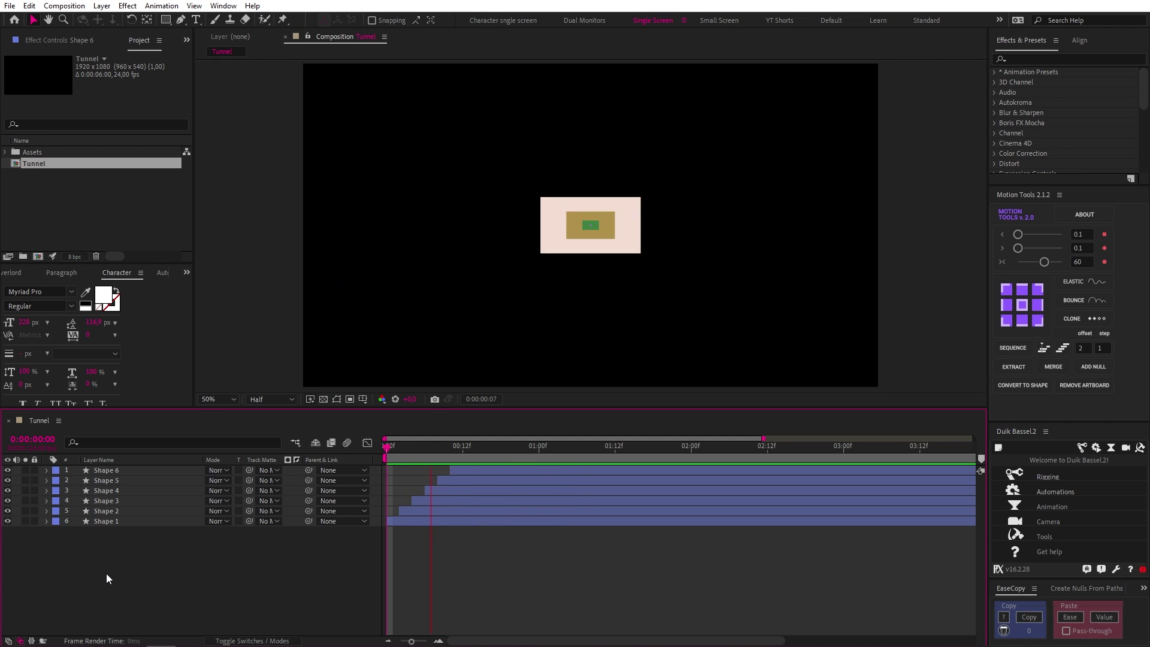
Give all six shape layers the Purple label.
key(space)
click(126, 472)
key(ctrl+a)
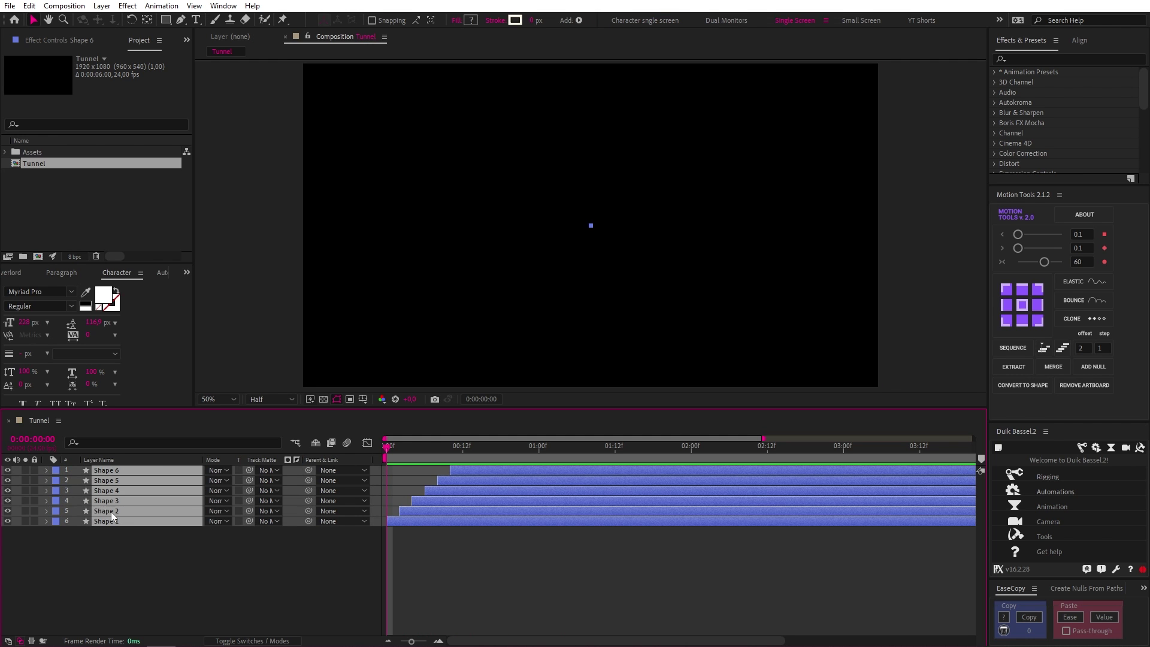
click(58, 474)
click(114, 372)
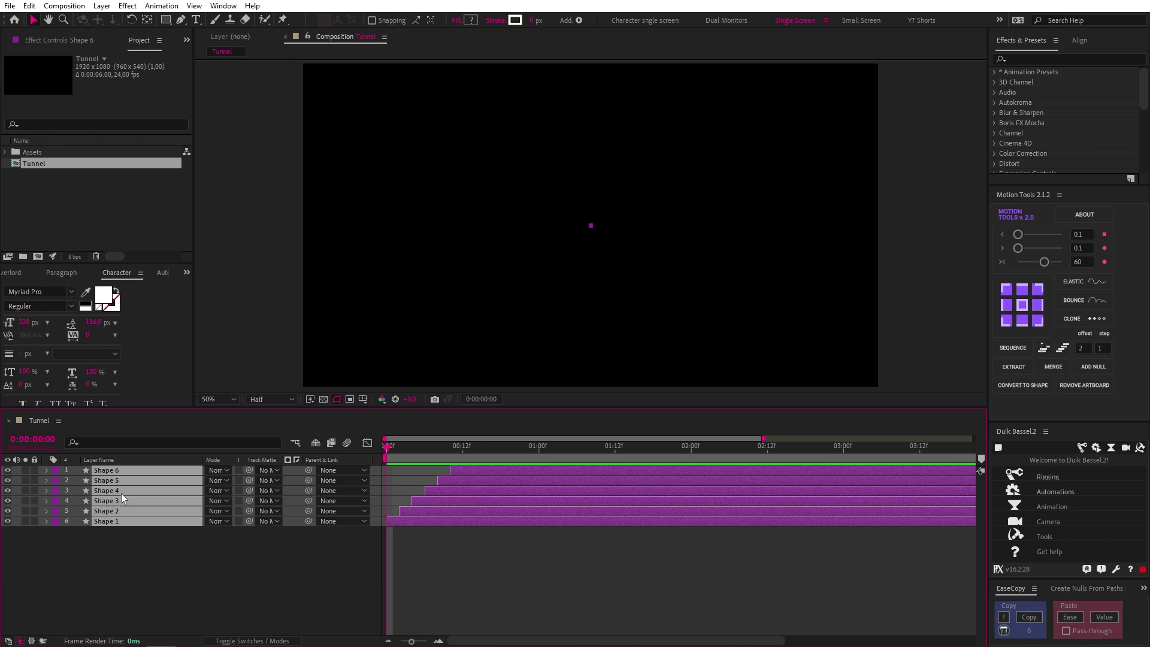
Duplicate them as Shapes 7–12, shift them later in time, and label them Fuchsia.
key(ctrl+d)
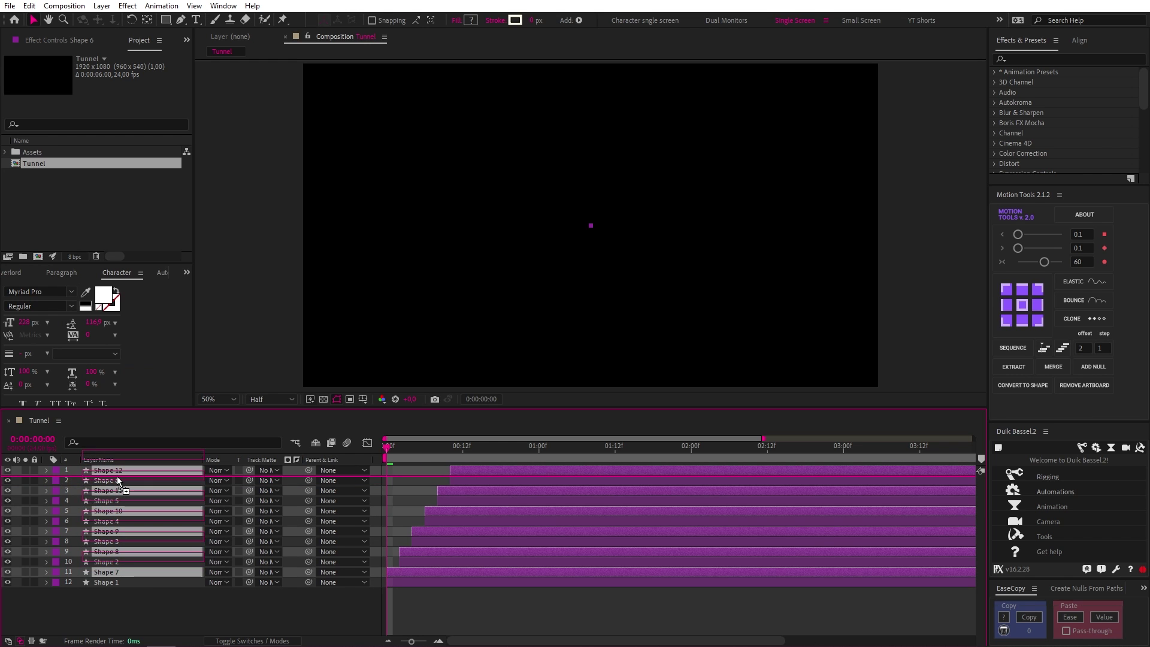
drag(428, 525, 502, 523)
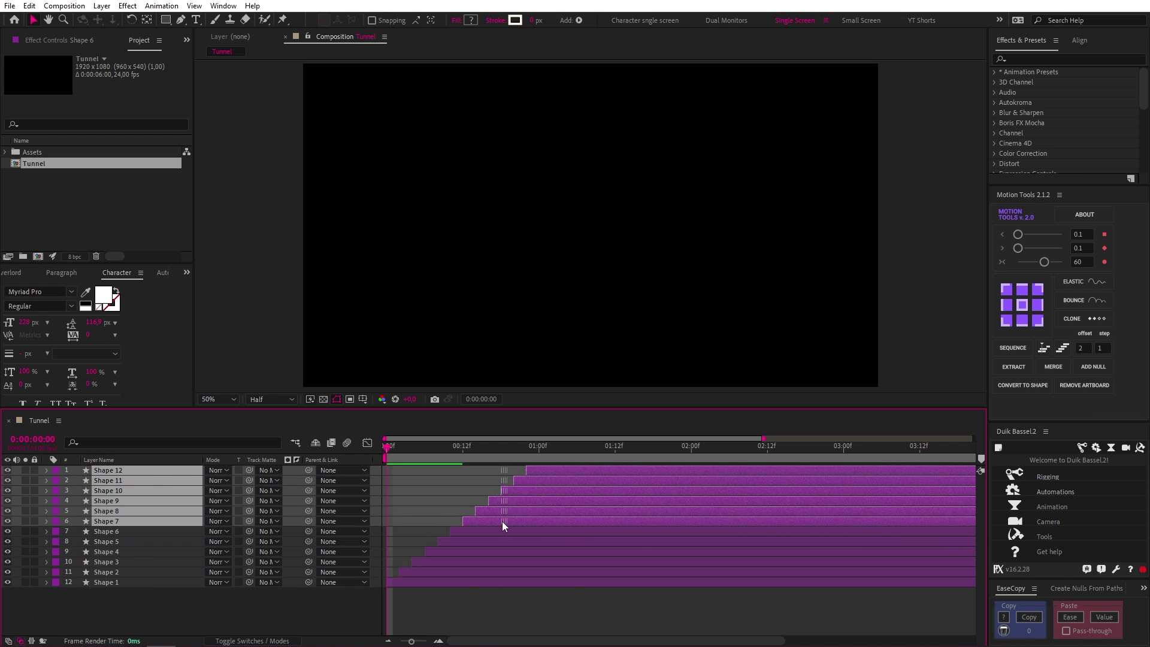
click(56, 521)
click(85, 460)
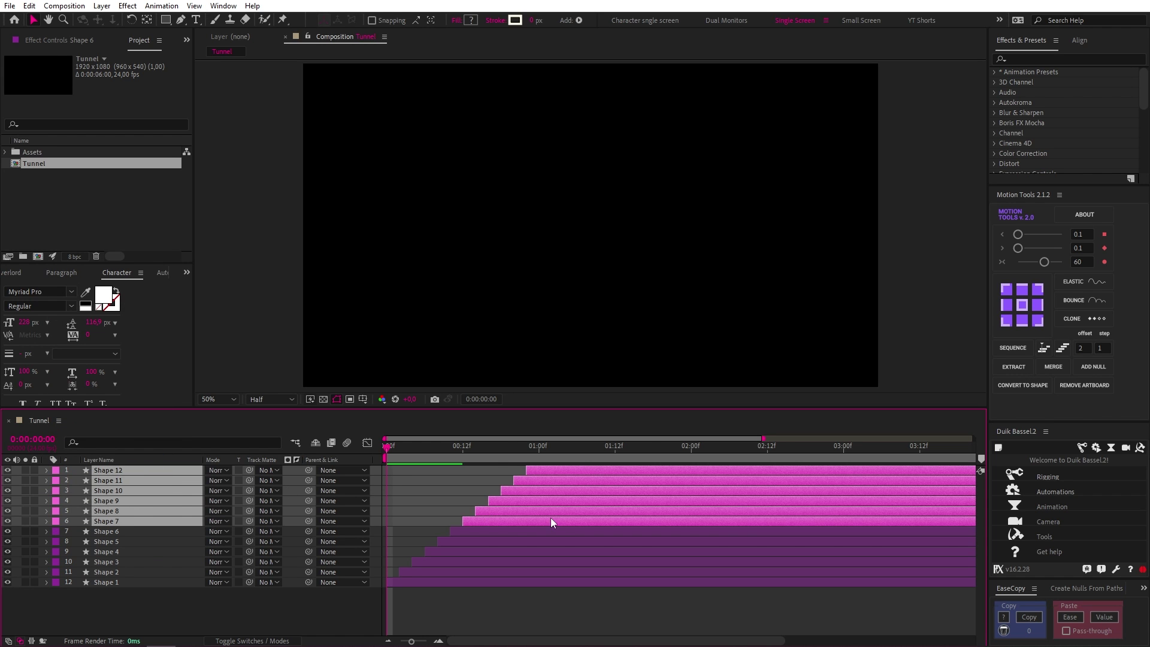
Add Shapes 13–18 on top, offset later and labelled Yellow, then preview the tunnel.
key(ctrl+d)
drag(127, 498, 128, 478)
drag(488, 523, 561, 523)
click(56, 480)
click(109, 277)
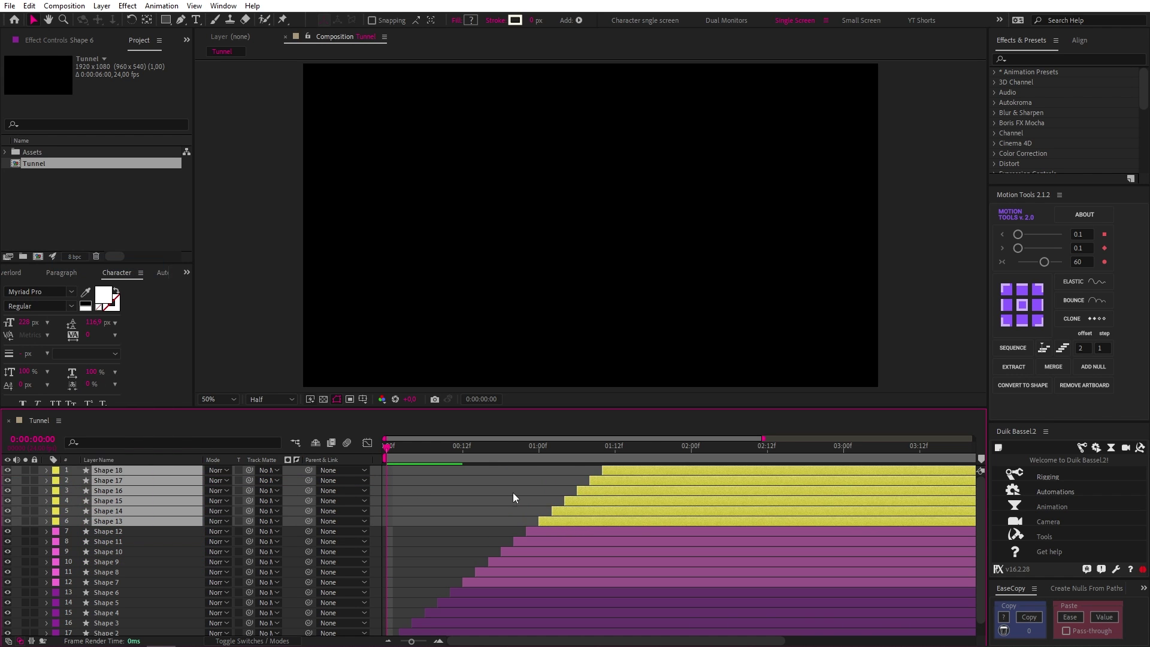
click(458, 498)
key(space)
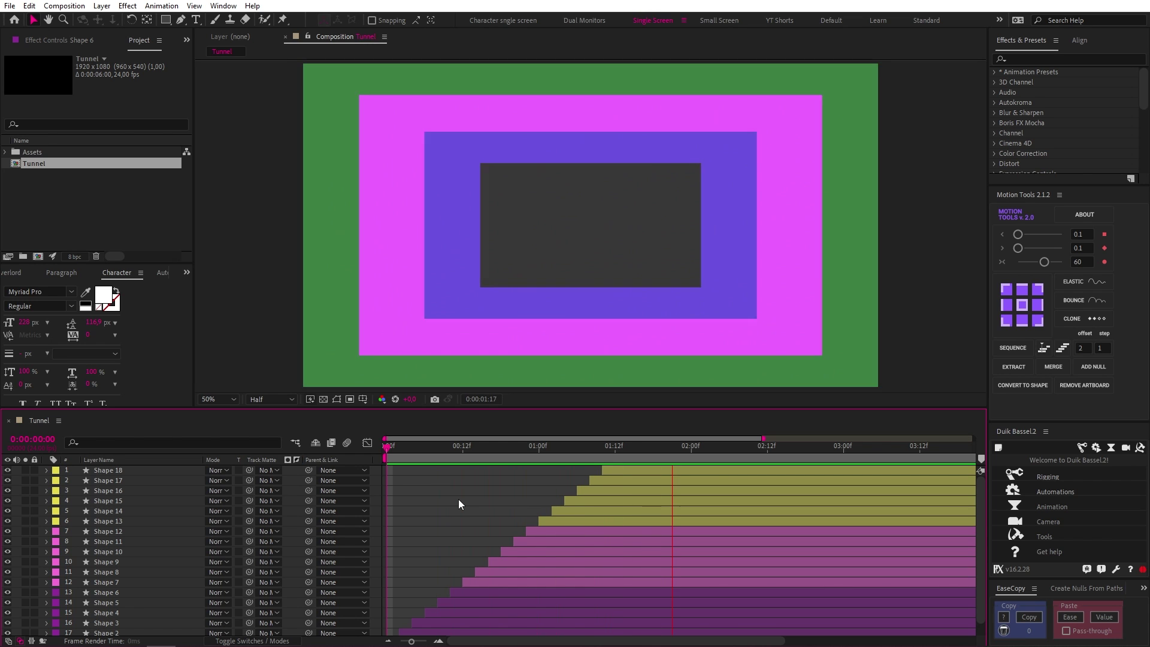
Pre-compose all the shape layers into a composition named Tunnel Pre.
key(space)
alt+scroll(430, 515, down, 3)
key(ctrl+a)
key(ctrl+shift+c)
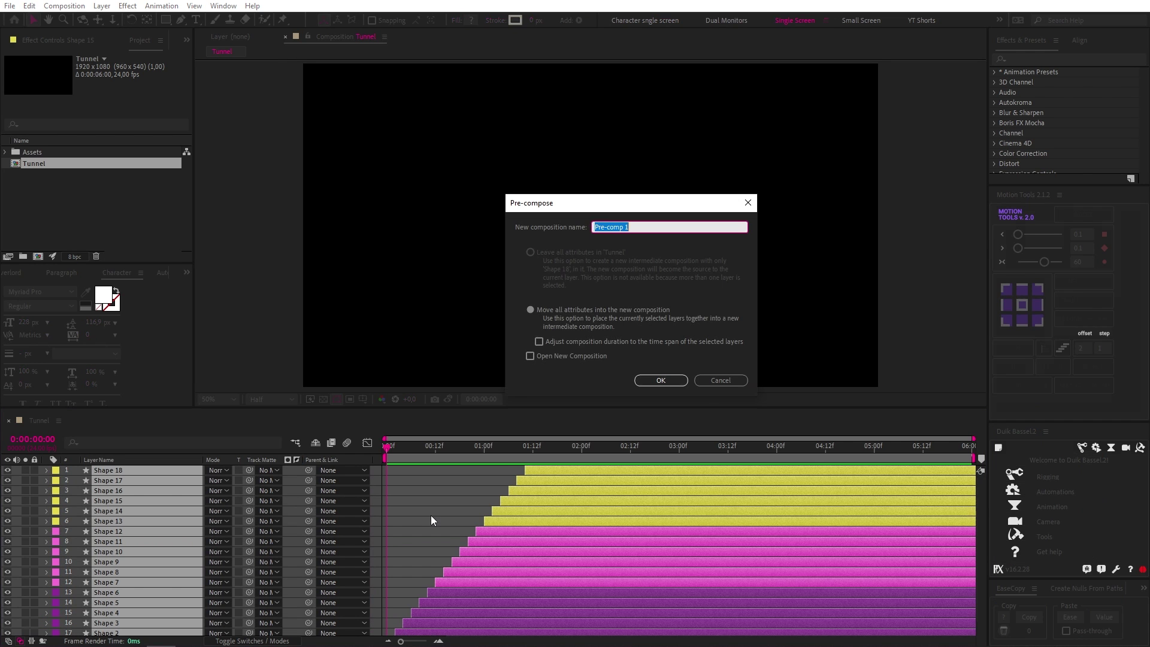
text(Tunnel Pre)
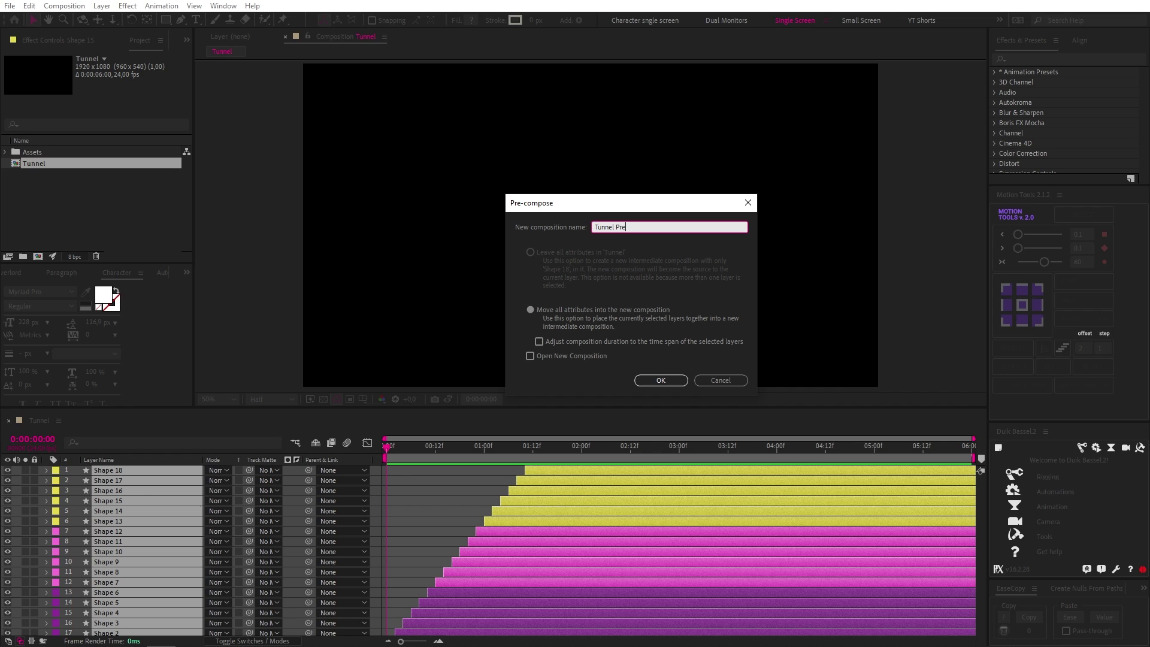
click(666, 381)
Duplicate the Tunnel Pre layer and label the top copy Yellow.
click(116, 471)
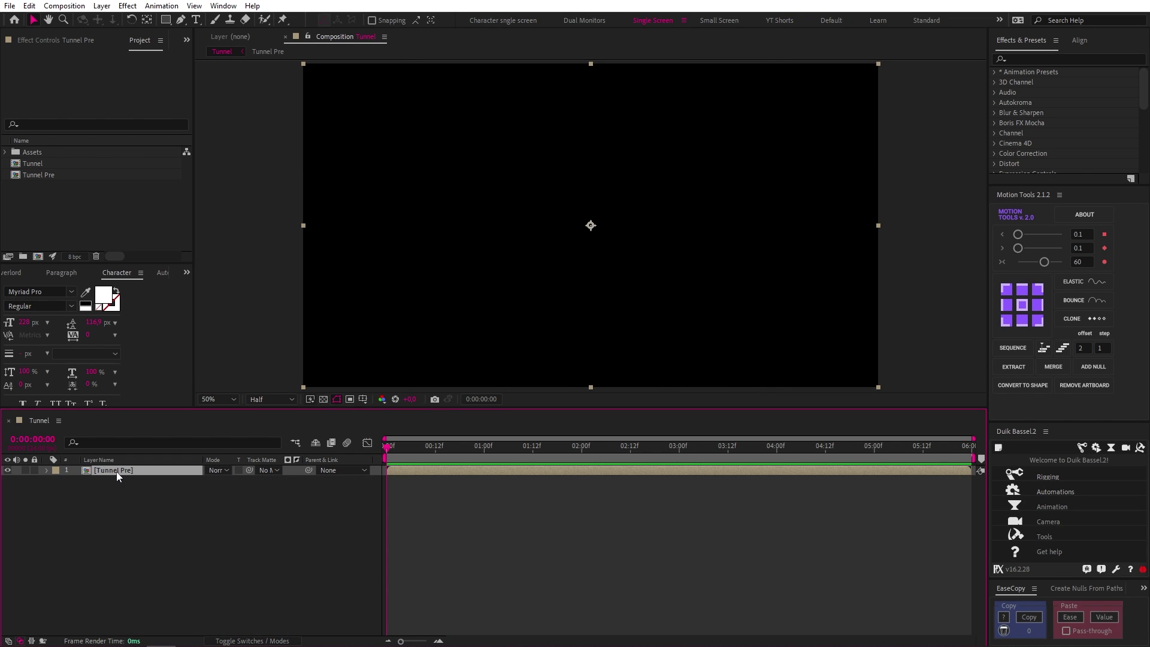
key(ctrl+d)
click(56, 472)
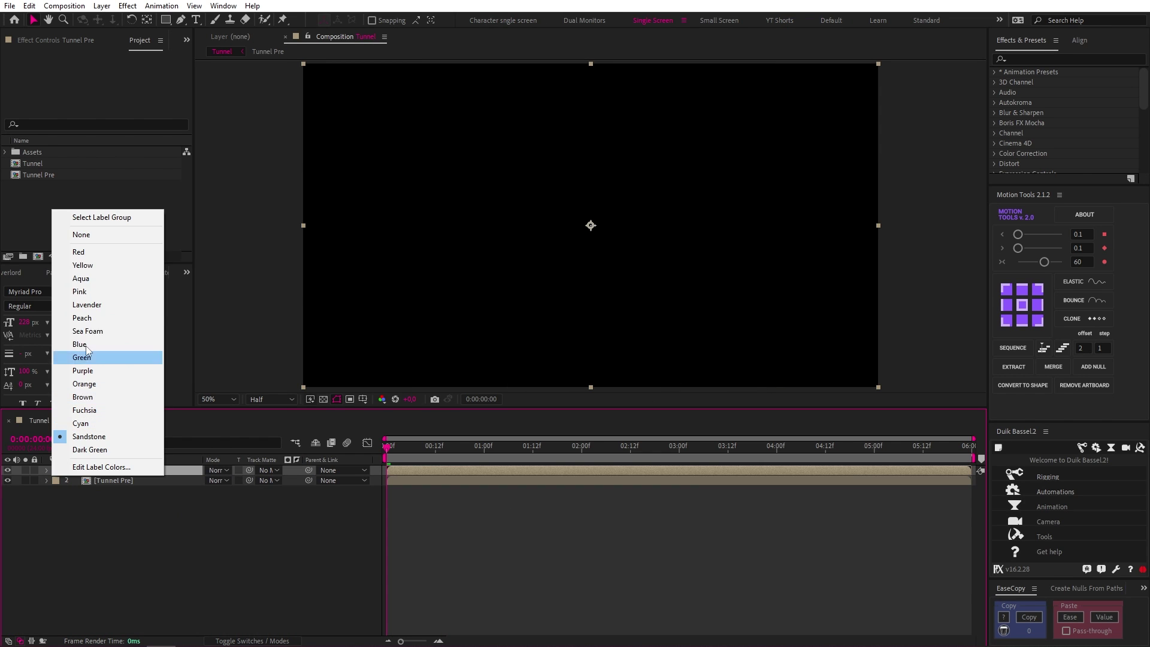
click(94, 262)
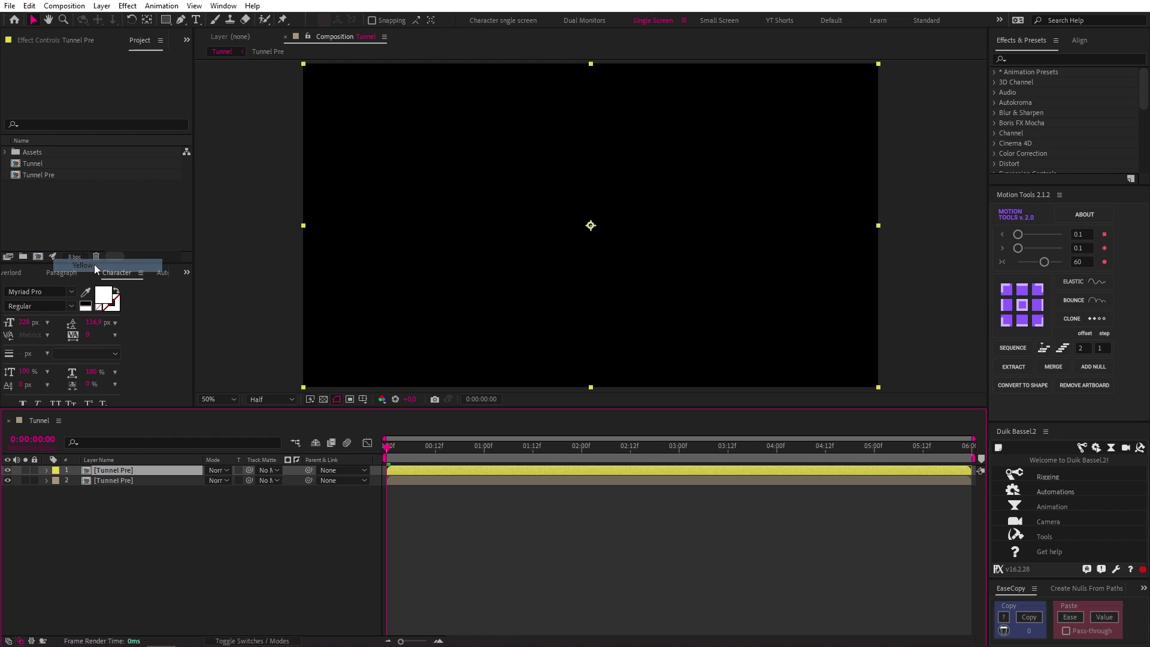
Find the Tunnel Pre comp in the Project panel, duplicate it, and rename it Tunnel Pre var.
right_click(127, 473)
mouse_move(197, 346)
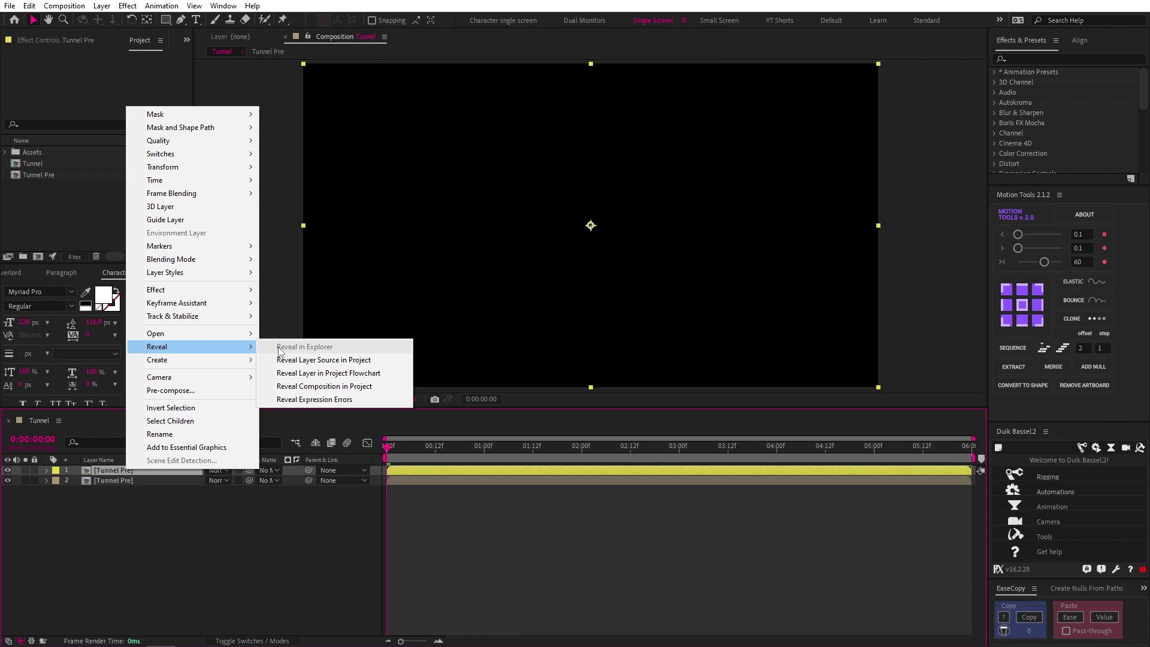
click(303, 362)
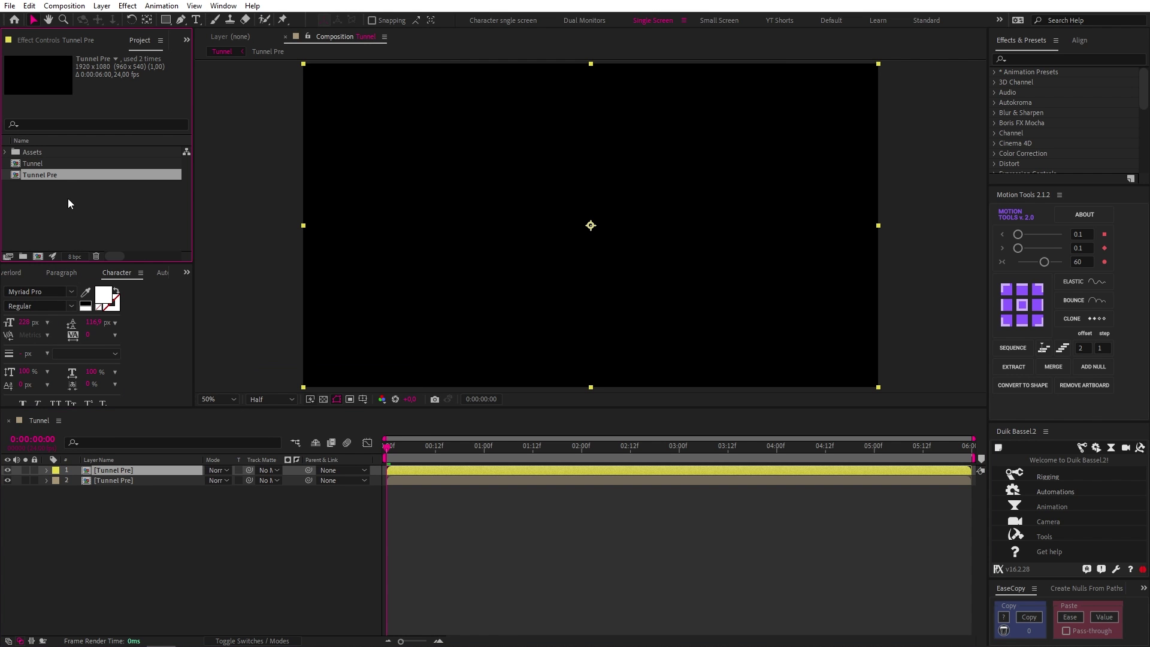
key(ctrl+d)
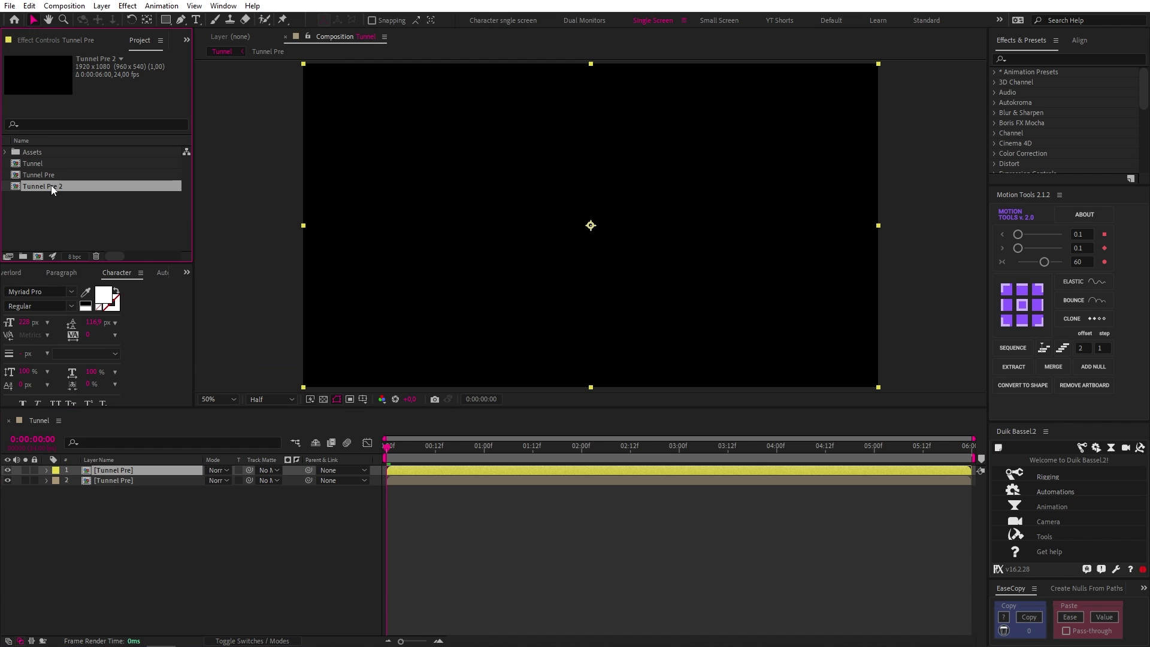
key(Return)
click(66, 185)
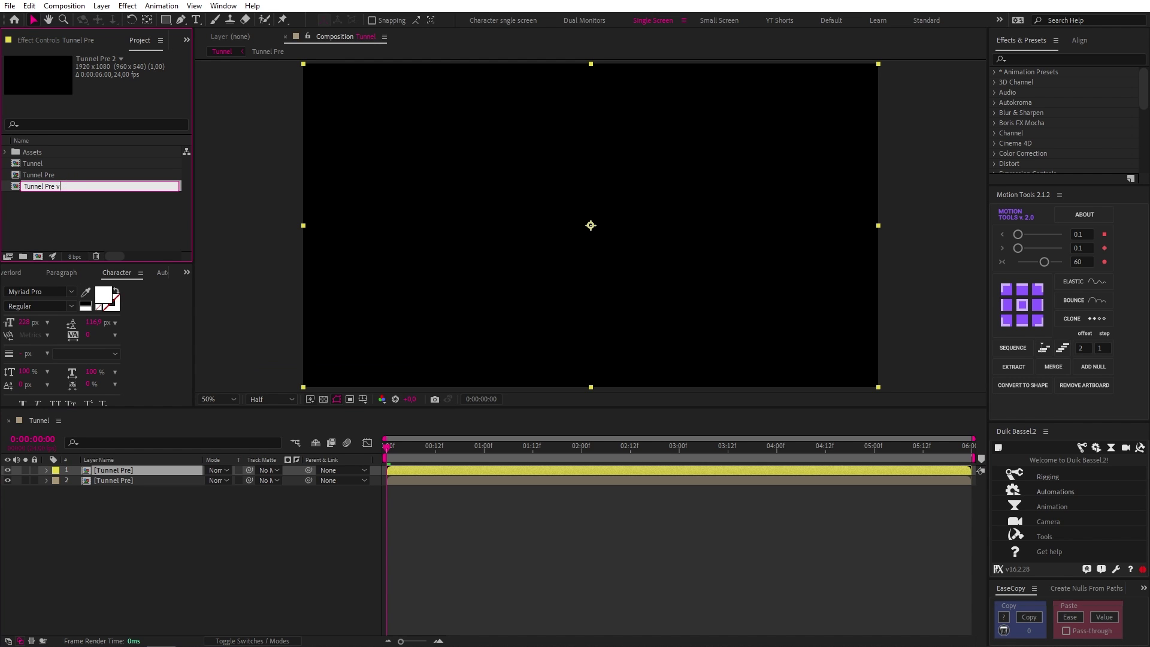
click(81, 208)
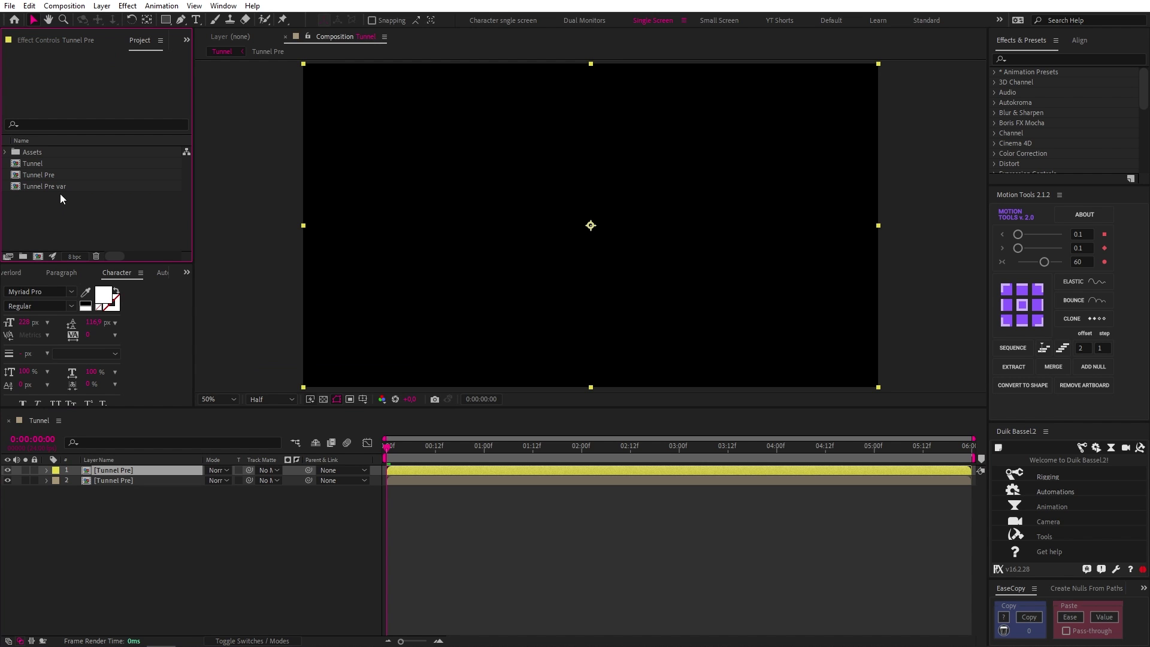
Replace the Tunnel comp's top layer source with Tunnel Pre var using Ctrl+Alt+/.
click(57, 187)
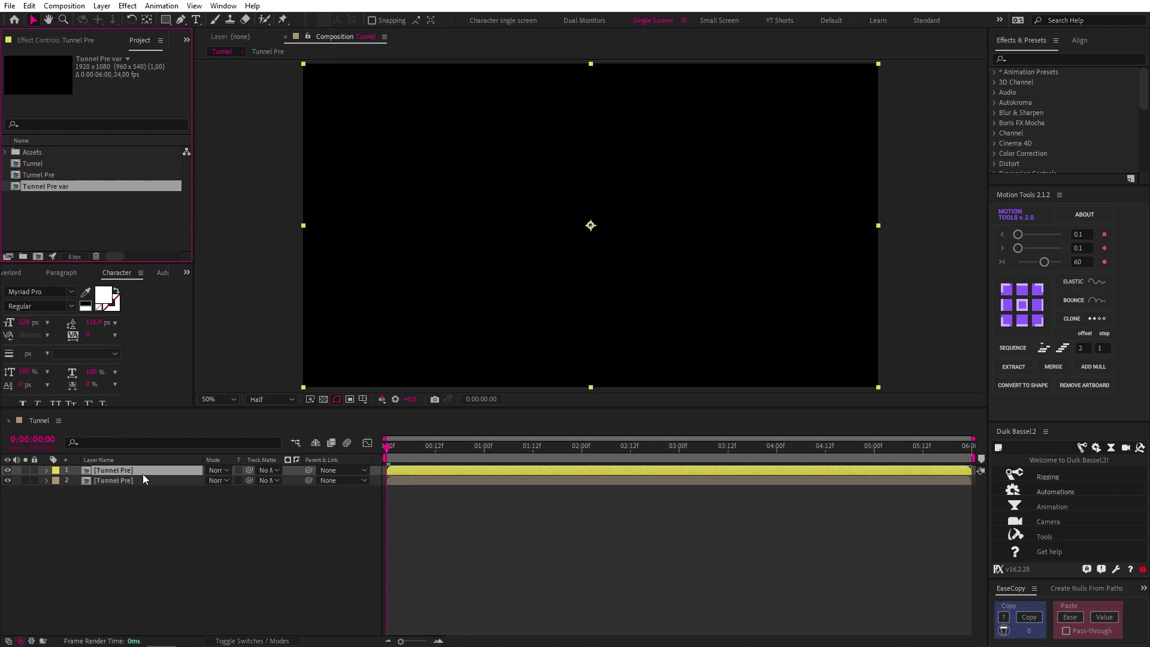
key(ctrl+alt+slash)
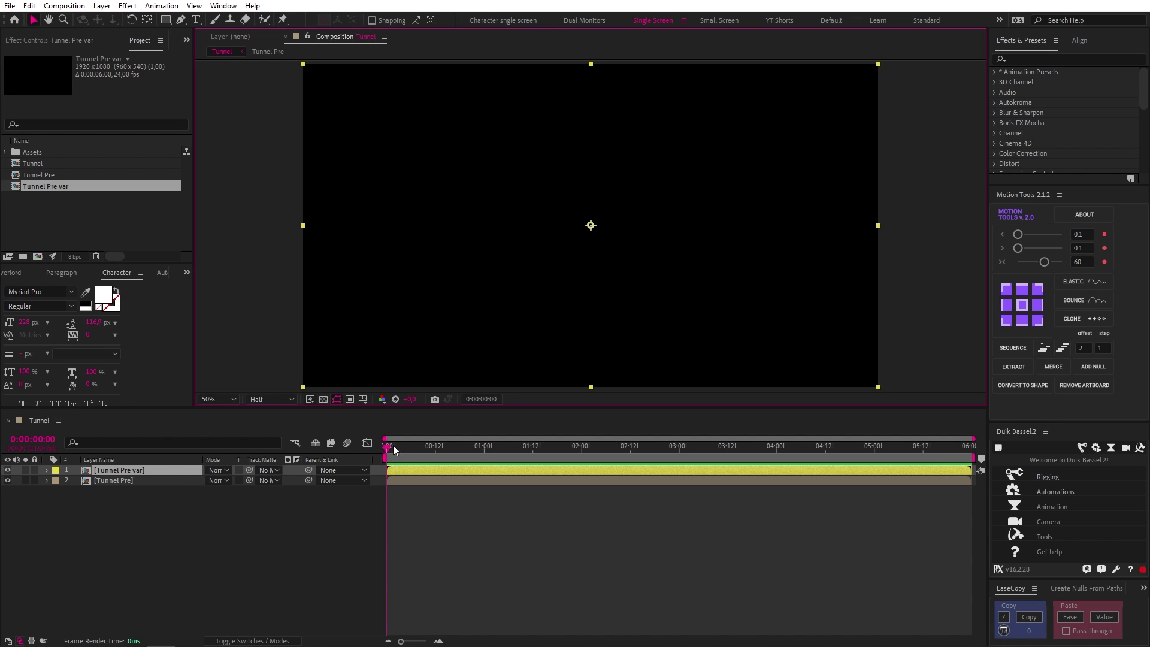
Draw a closed Pen mask through the frame's corners, edge midpoints and the tunnel centre.
drag(393, 444, 481, 448)
scroll(449, 242, down, 2)
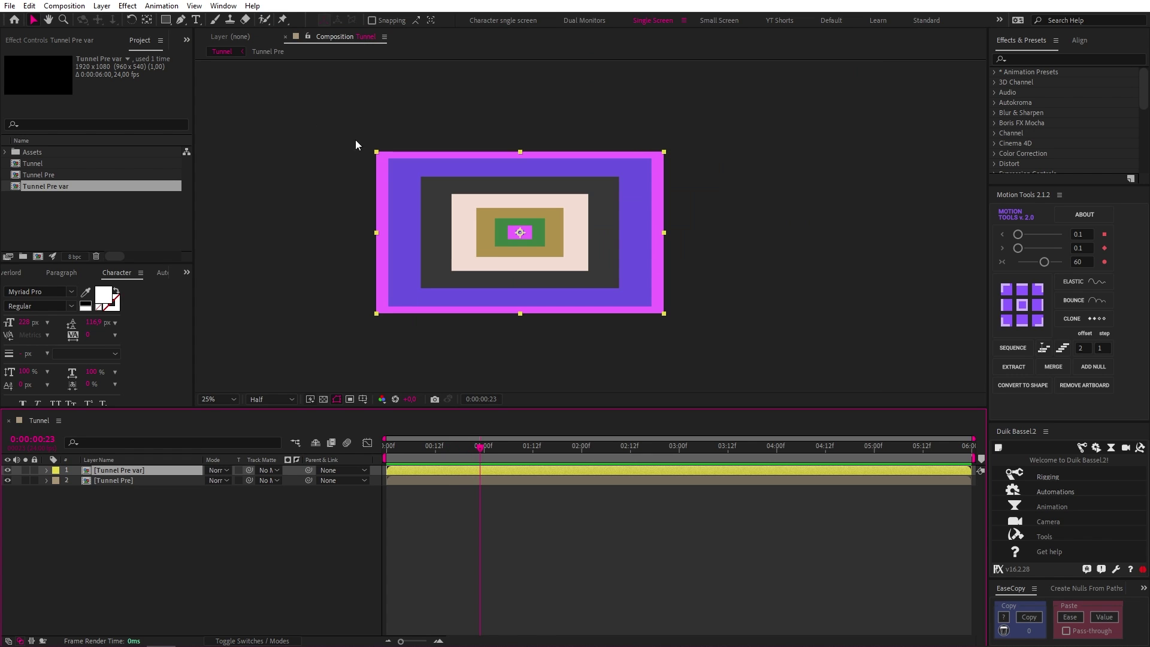
click(181, 19)
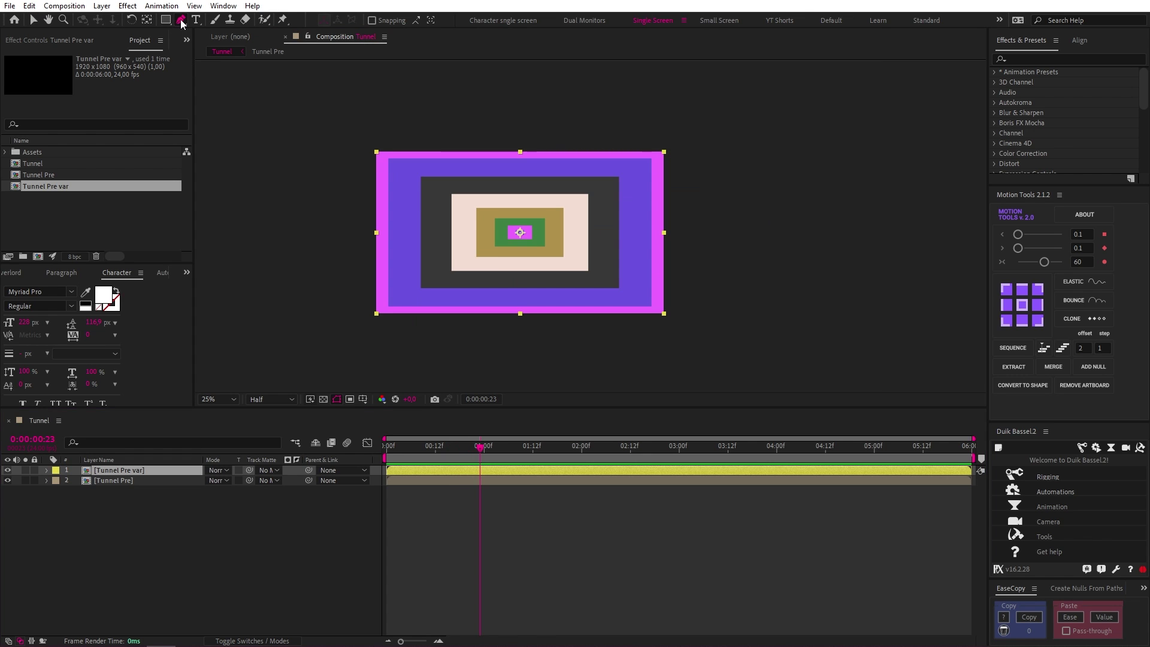
click(368, 145)
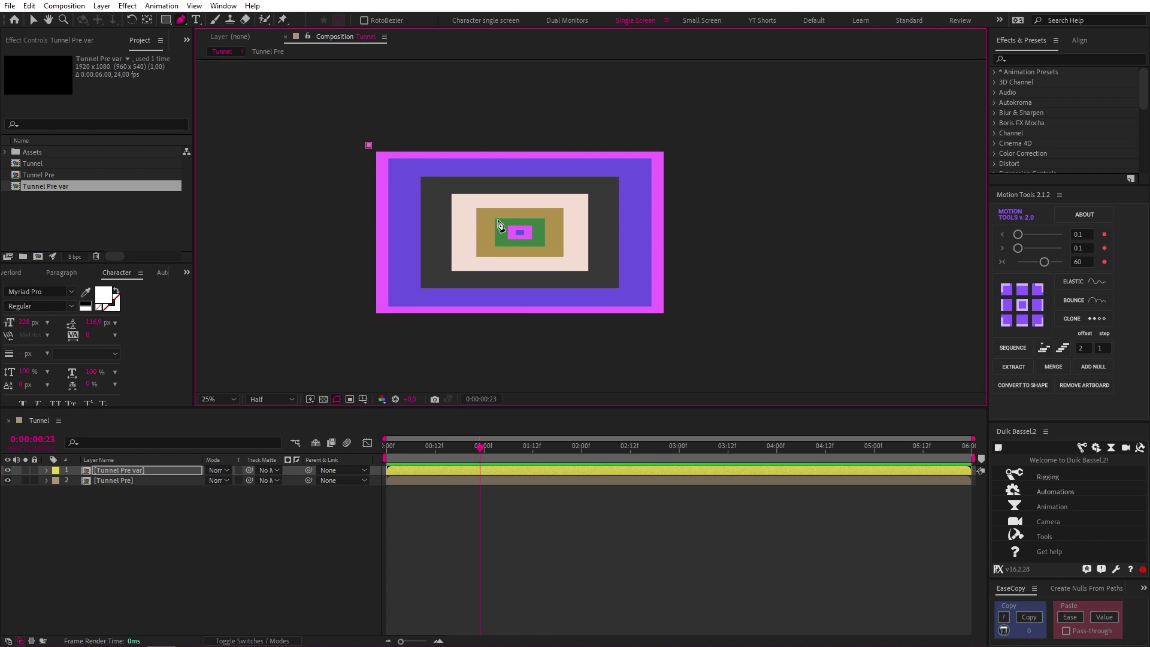
click(519, 233)
click(374, 314)
click(519, 348)
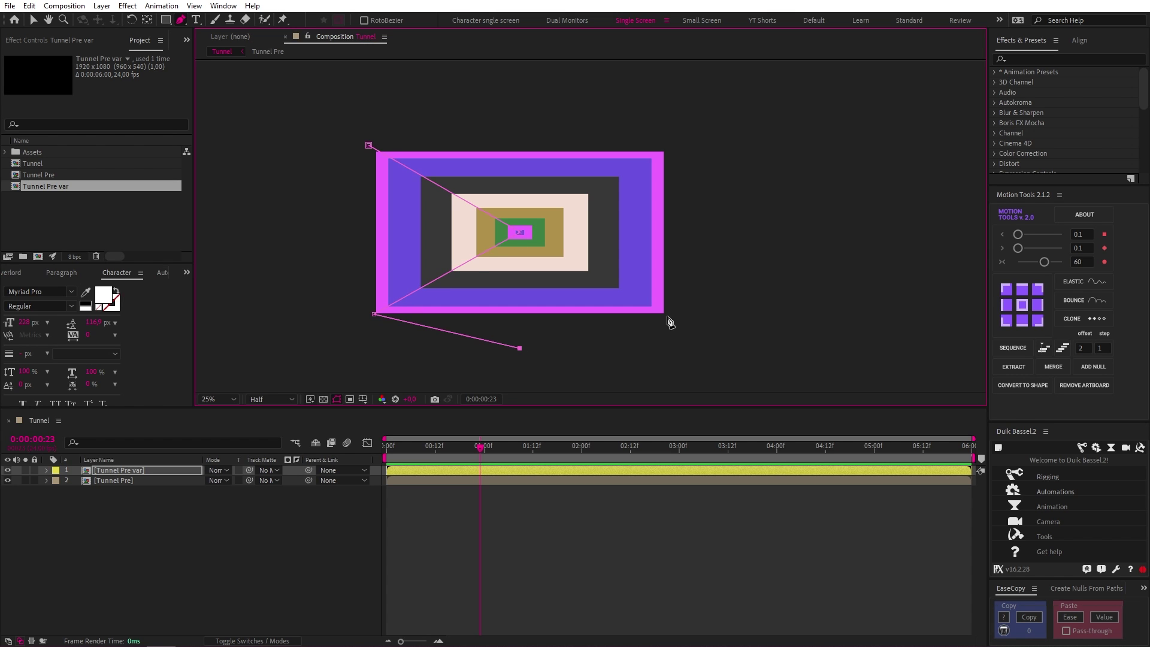
click(667, 316)
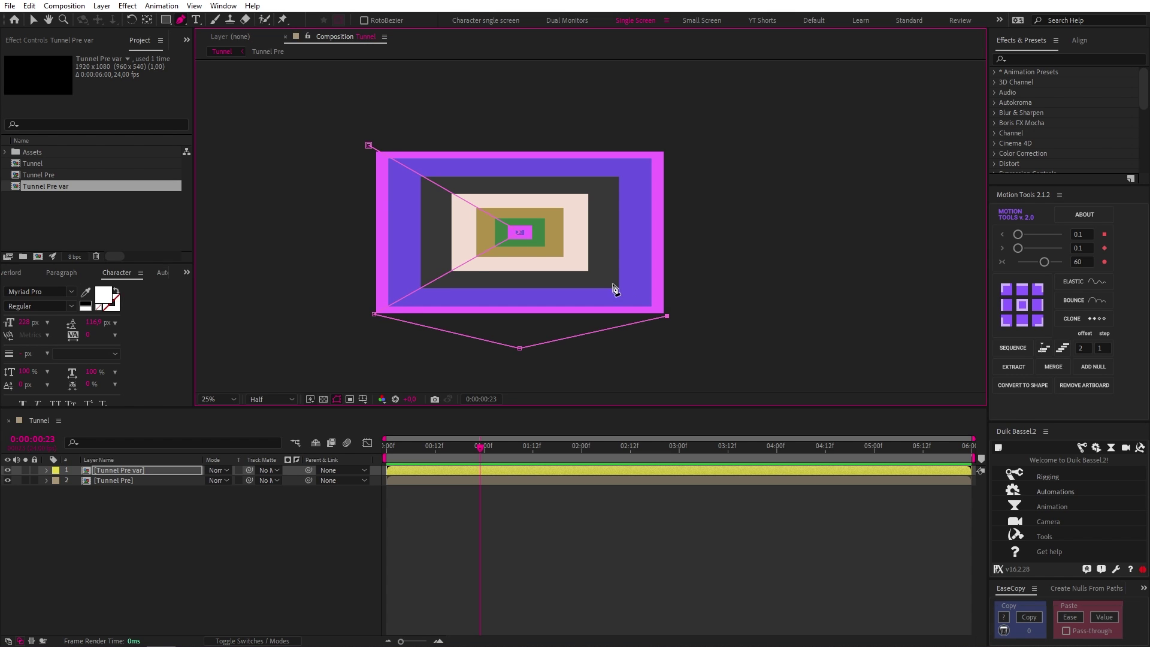
click(533, 236)
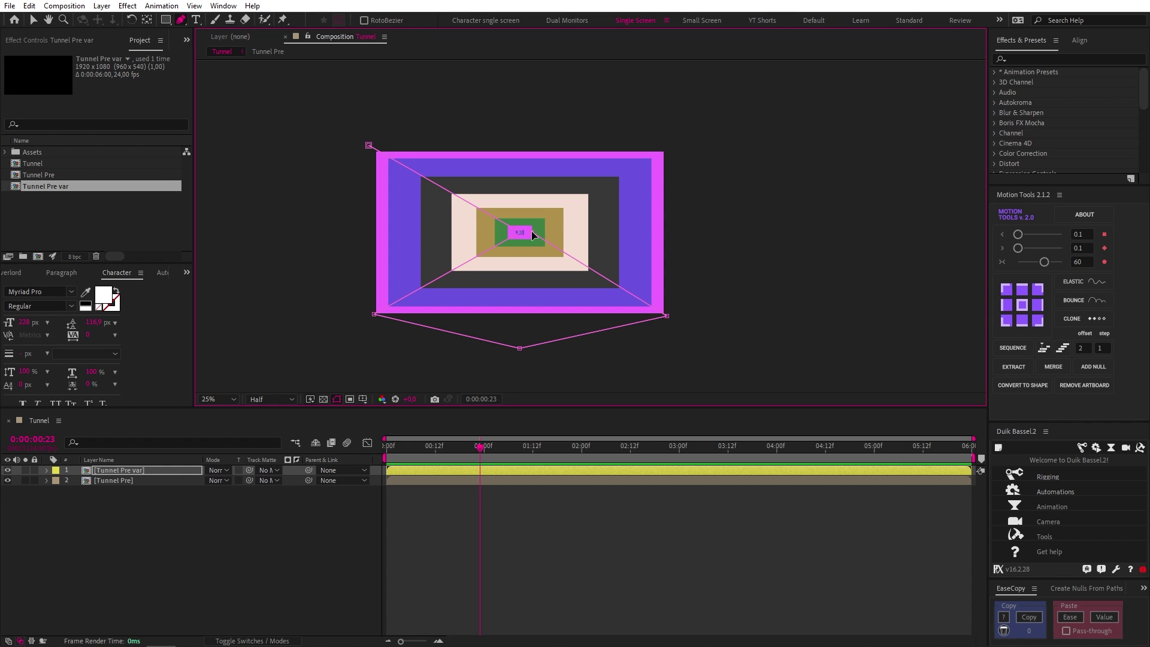
click(666, 150)
click(537, 134)
click(368, 145)
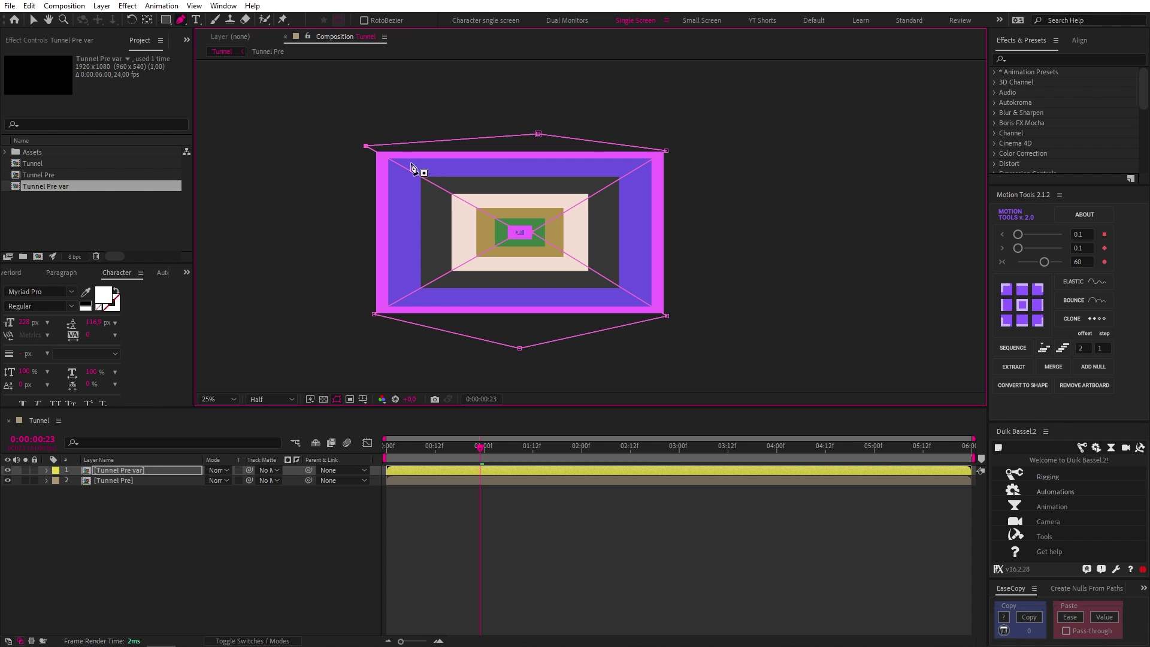
Move the centre mask point into the innermost rectangle and set the viewer zoom to Fit.
scroll(523, 238, up, 4)
scroll(523, 238, up, 4)
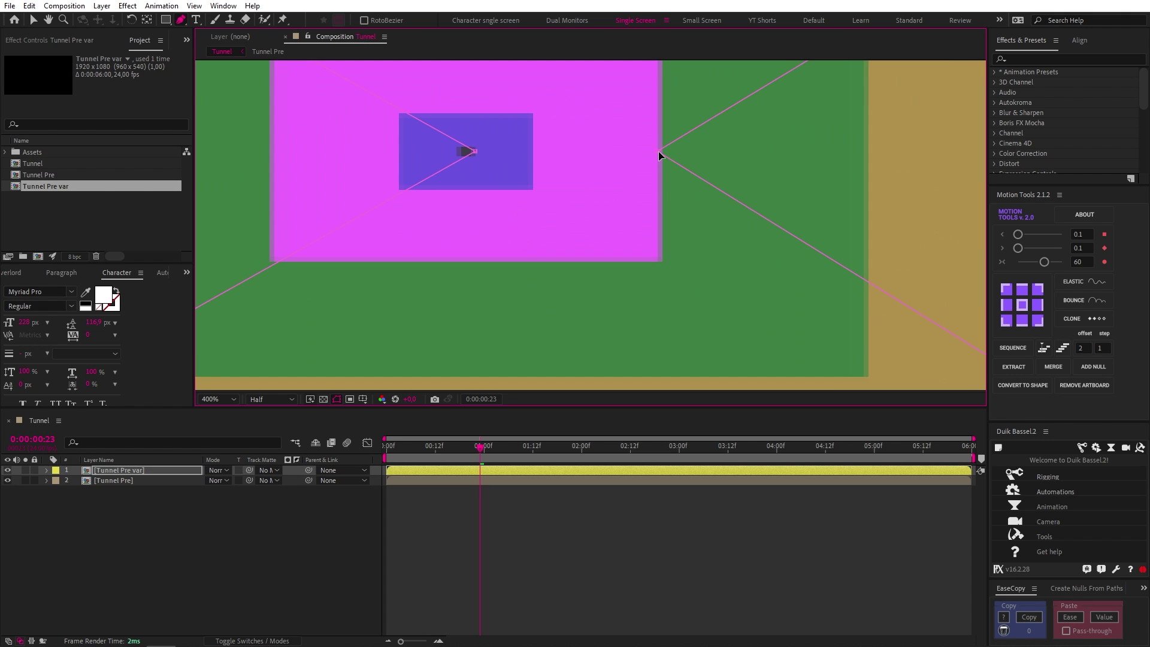
drag(658, 151, 466, 150)
scroll(472, 210, down, 8)
click(221, 399)
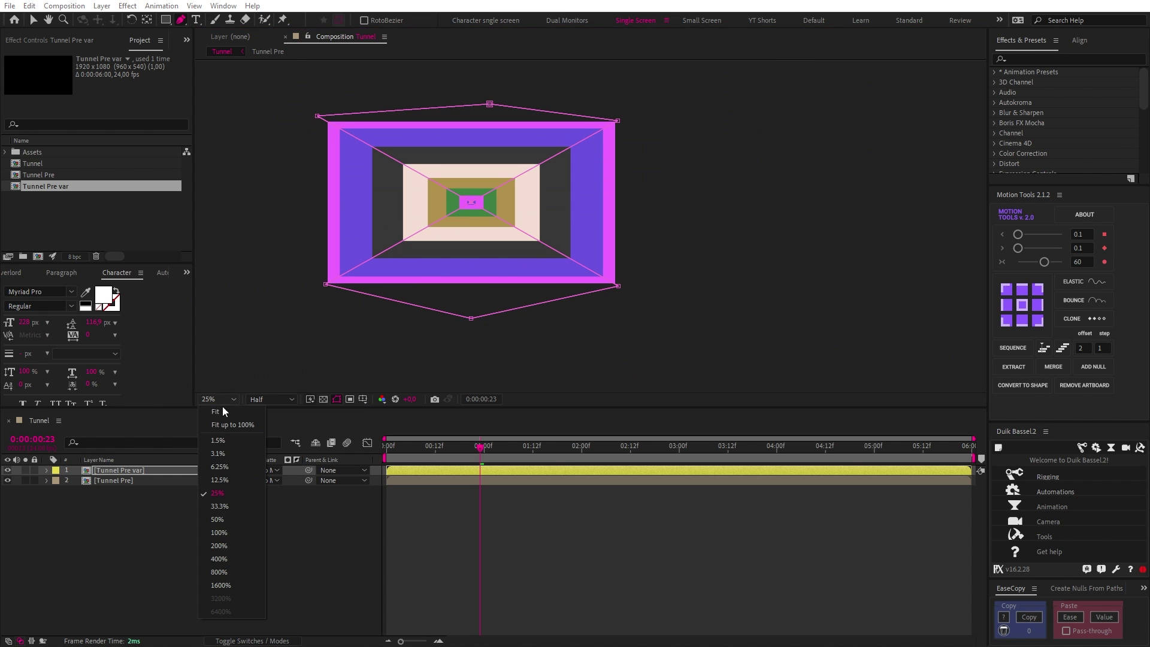
click(222, 411)
Solo the Tunnel Pre layer briefly to compare it with the masked layer.
click(108, 482)
click(25, 480)
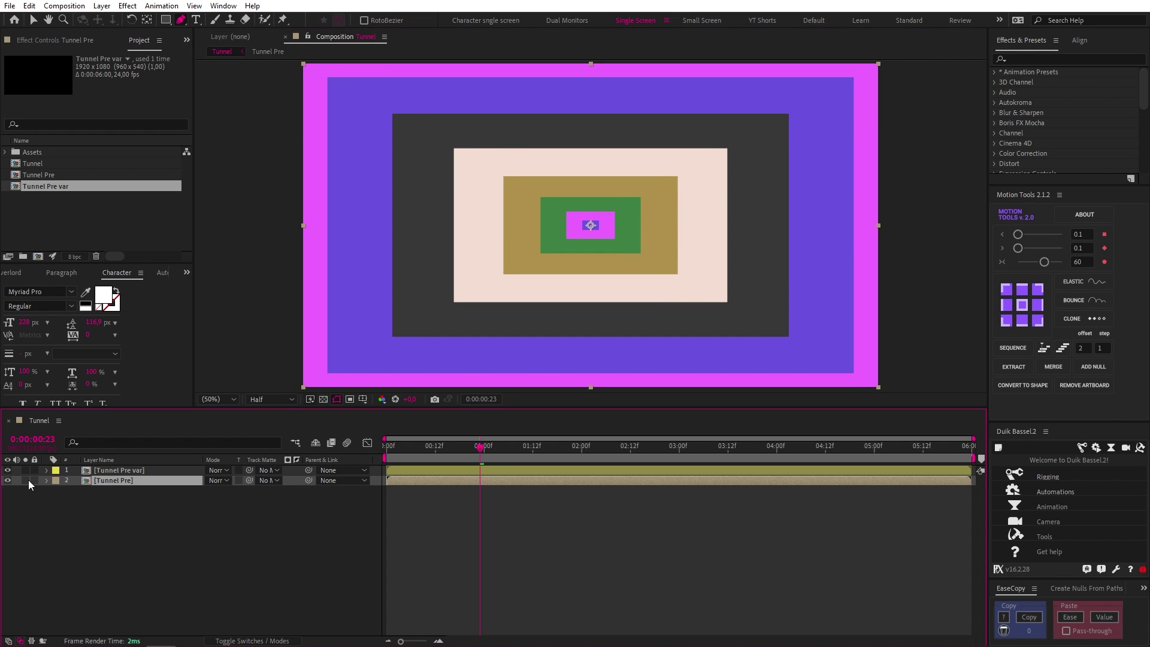
click(25, 481)
Open the Tunnel Pre var precomp from its layer.
click(26, 488)
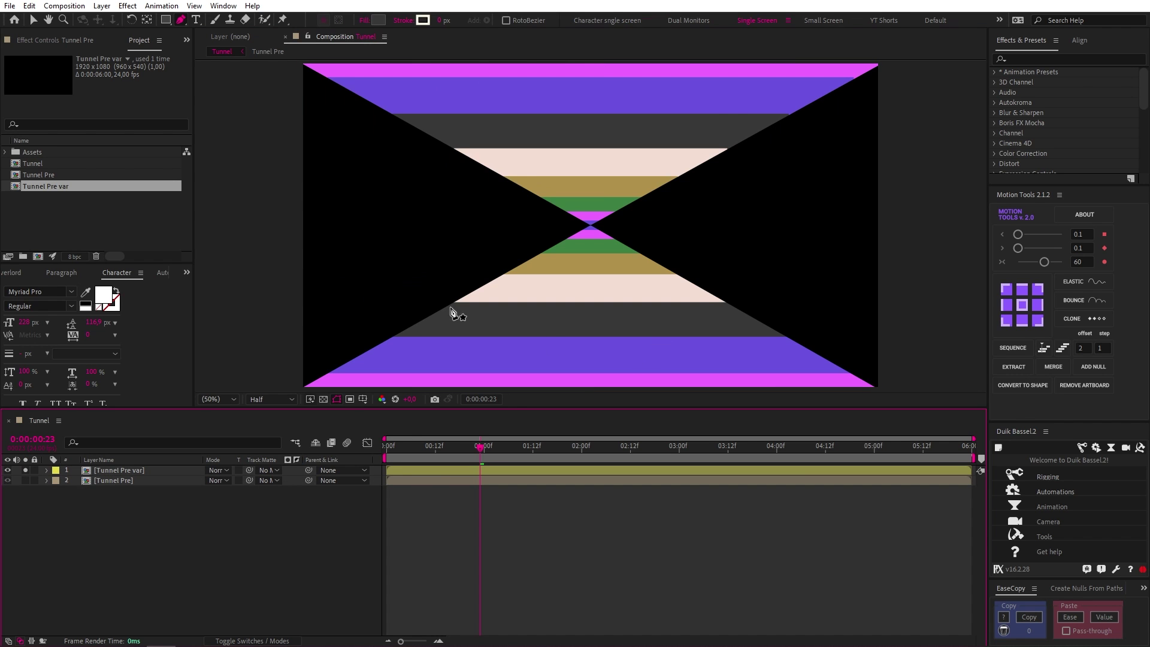
click(24, 471)
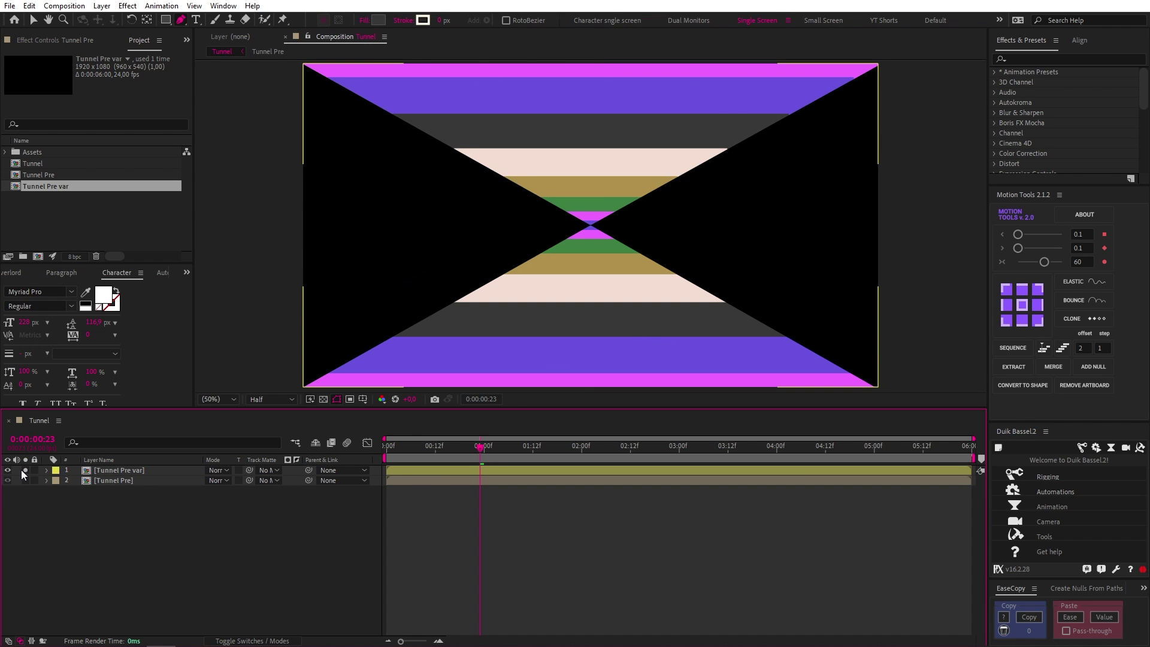
double_click(119, 469)
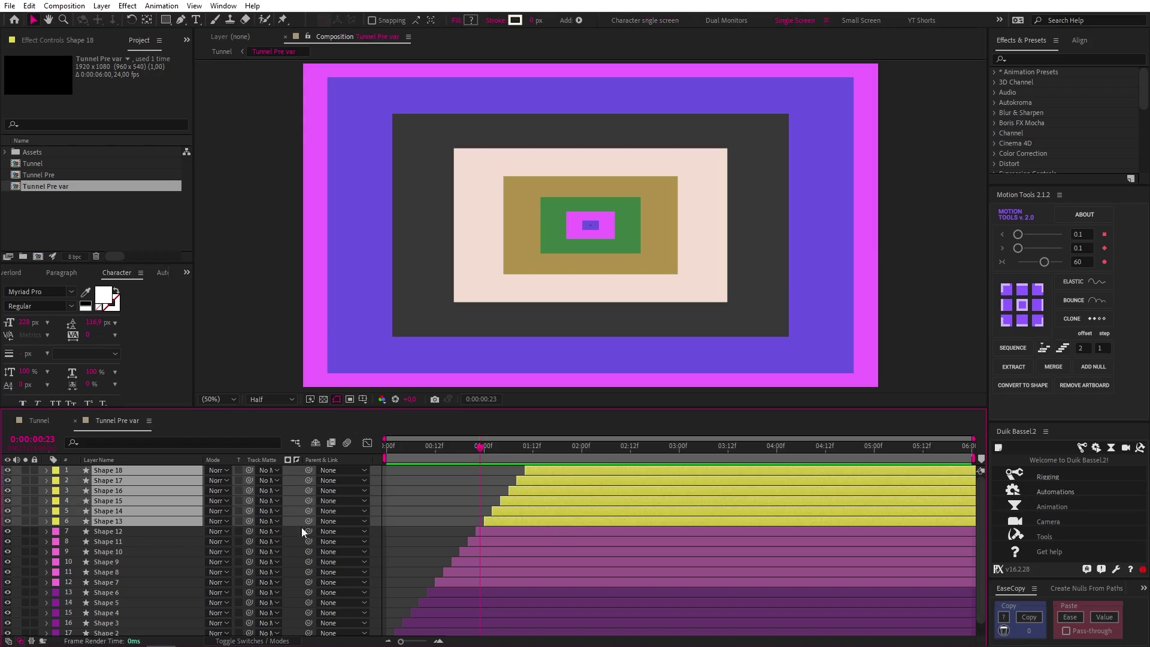
Duplicate Shapes 13–18 as Shapes 19–24, offset them later, and label them Green.
key(ctrl+d)
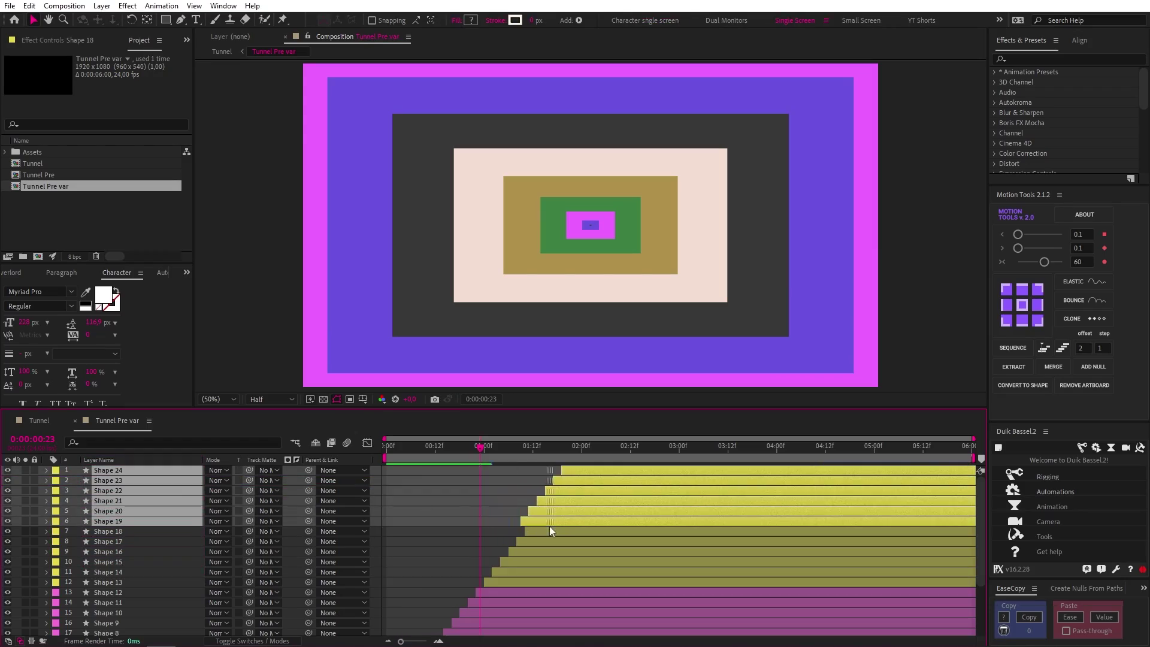
drag(549, 526, 560, 526)
click(55, 470)
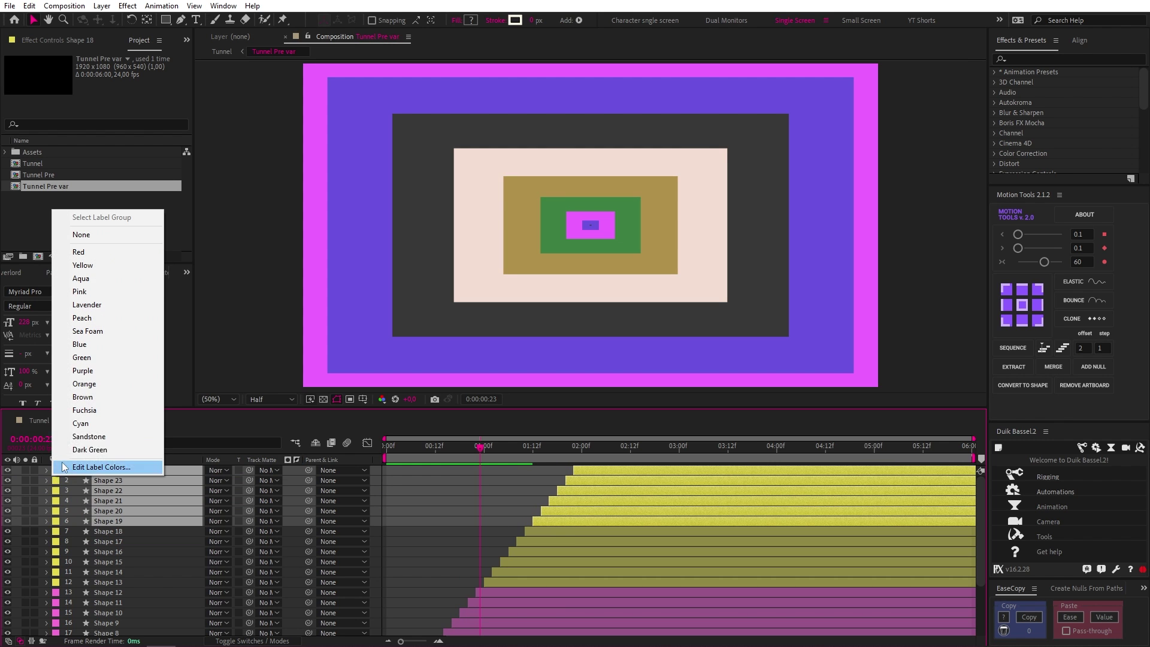
click(83, 370)
Shift all shape layers earlier in time and hide Shapes 22, 23 and 24.
scroll(502, 582, down, 3)
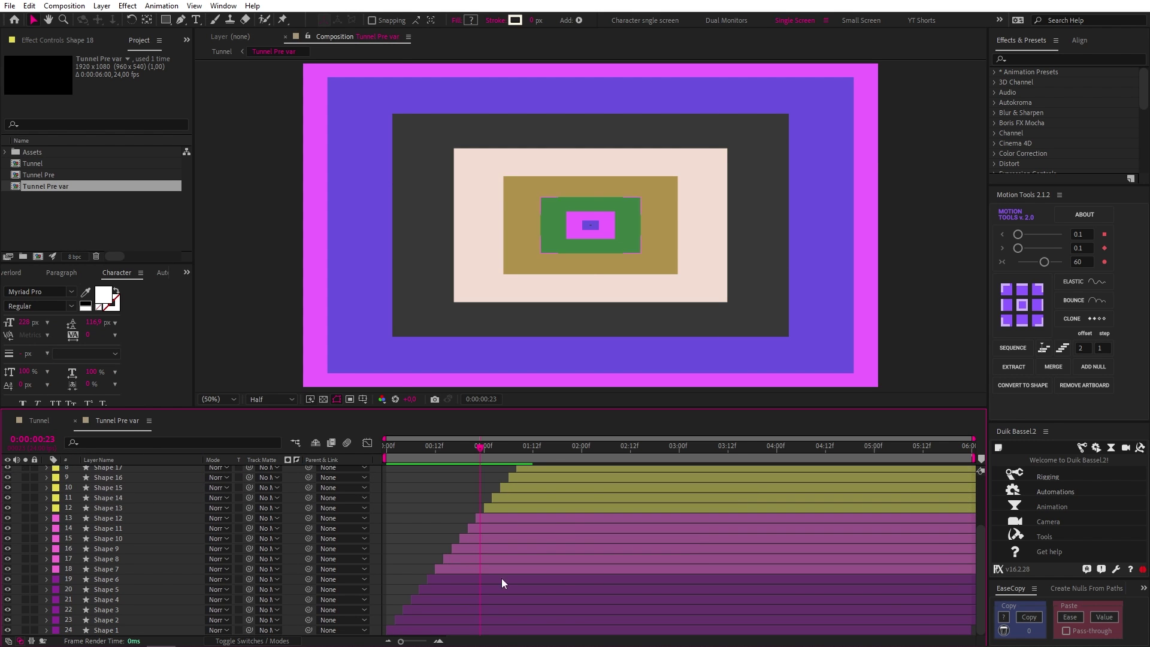
key(ctrl+a)
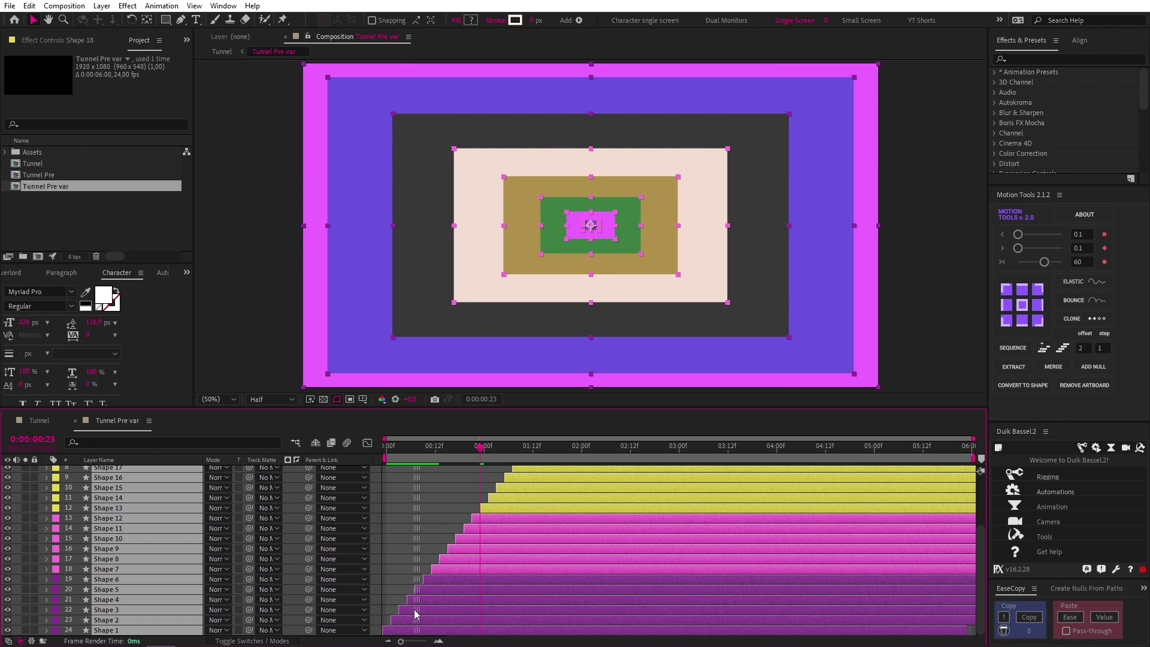
drag(417, 613, 396, 615)
key(F2)
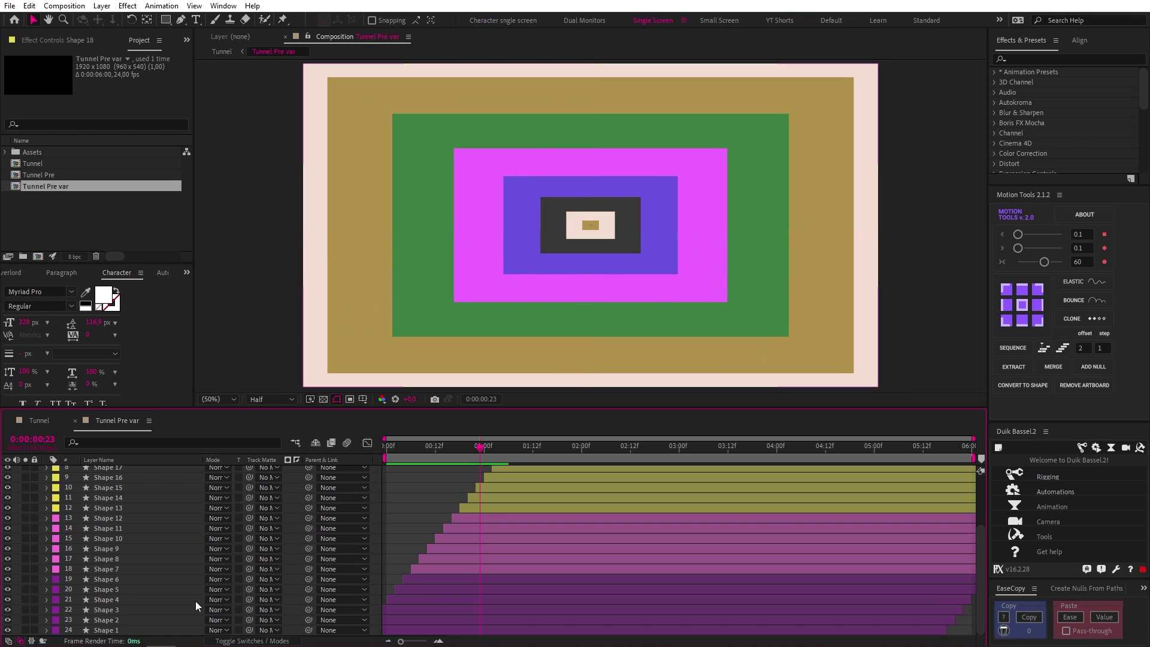
click(120, 610)
shift+click(116, 630)
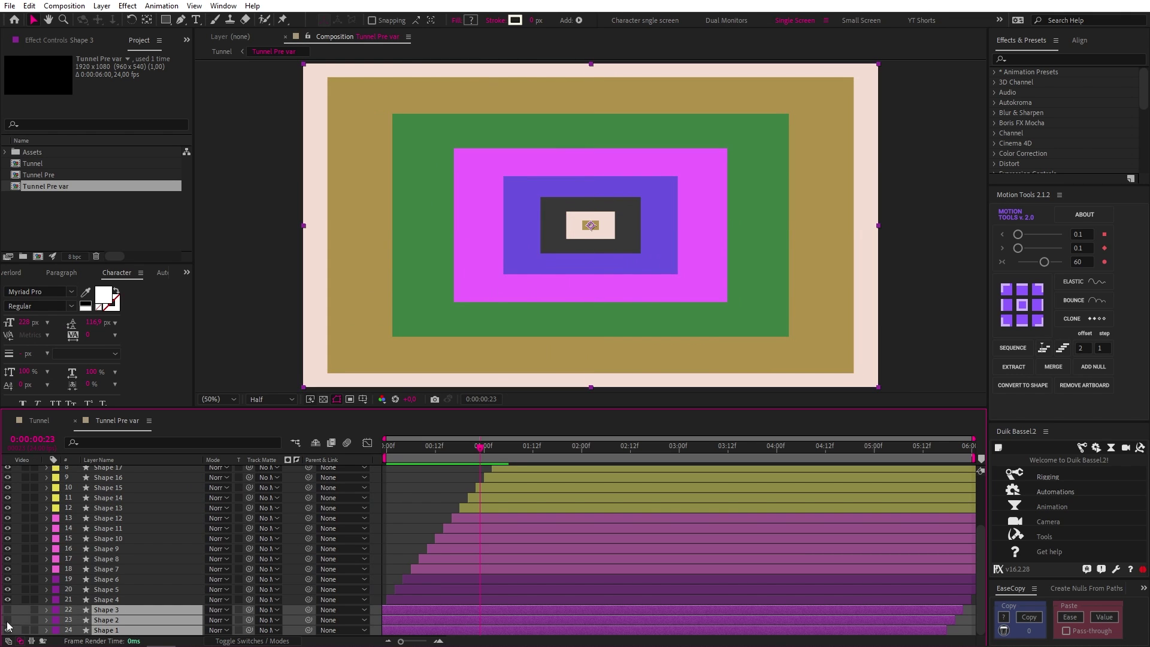
key(F2)
scroll(610, 575, up, 4)
drag(8, 470, 8, 491)
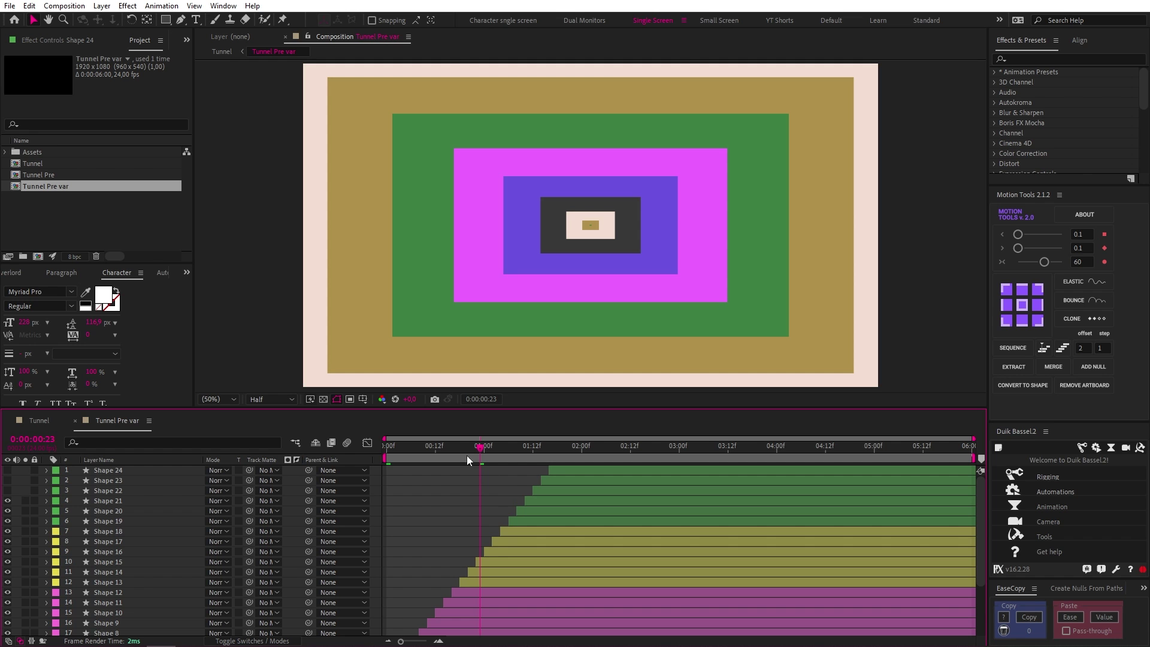
Switch to the Tunnel comp and play a preview of the tunnel animation.
click(39, 420)
key(space)
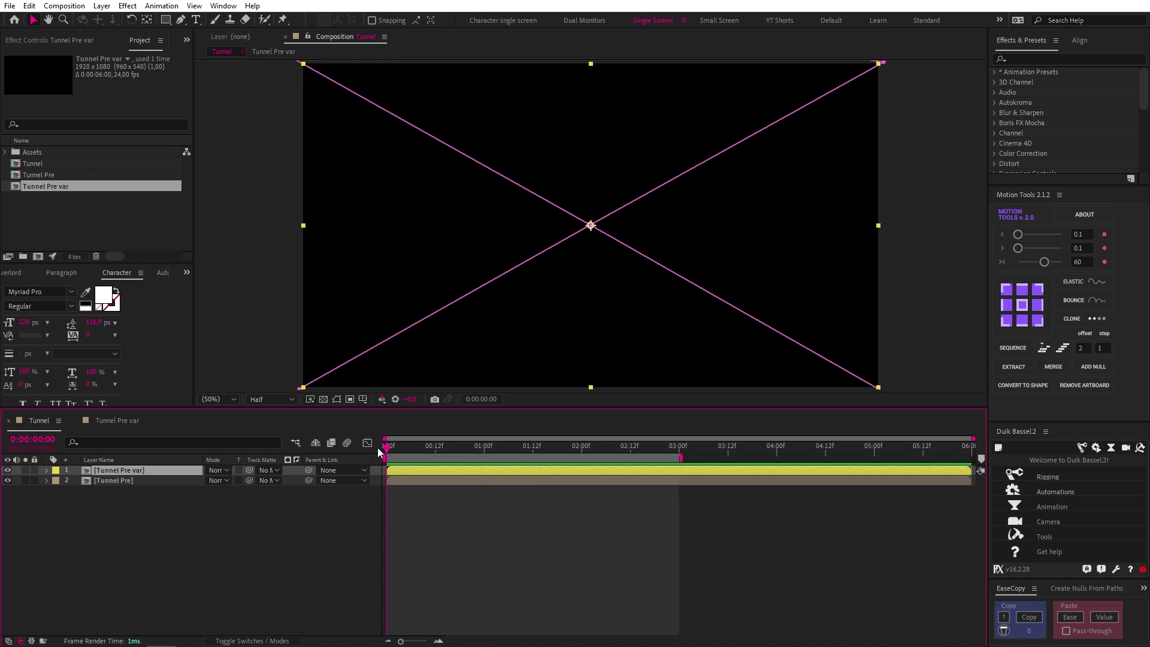
key(space)
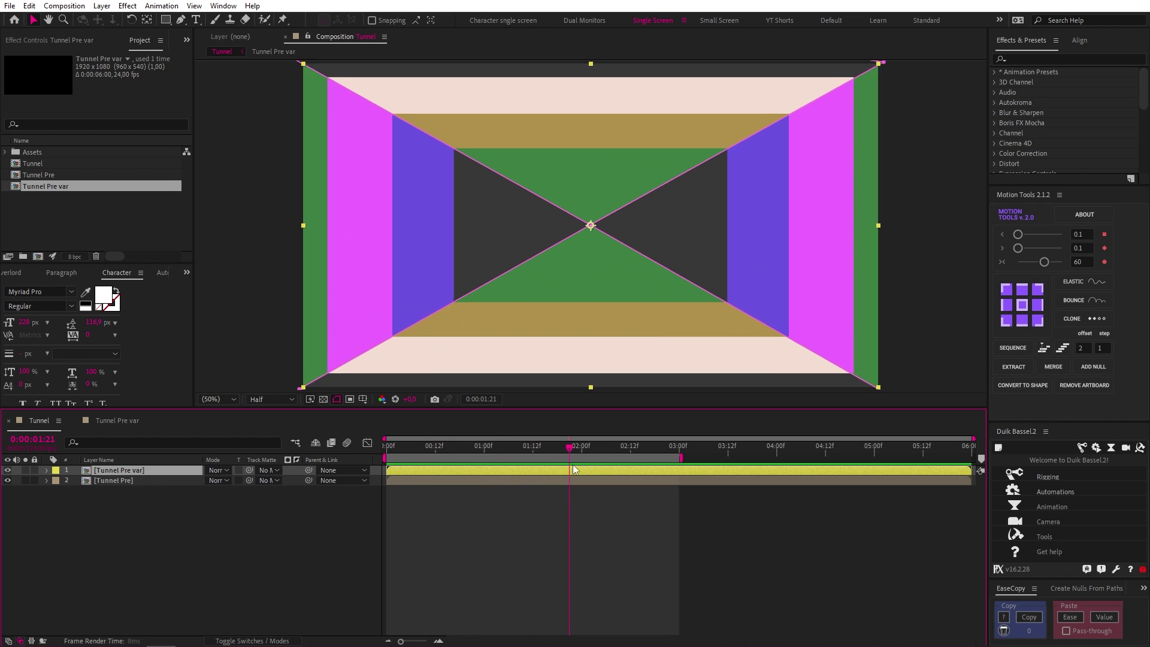
click(582, 488)
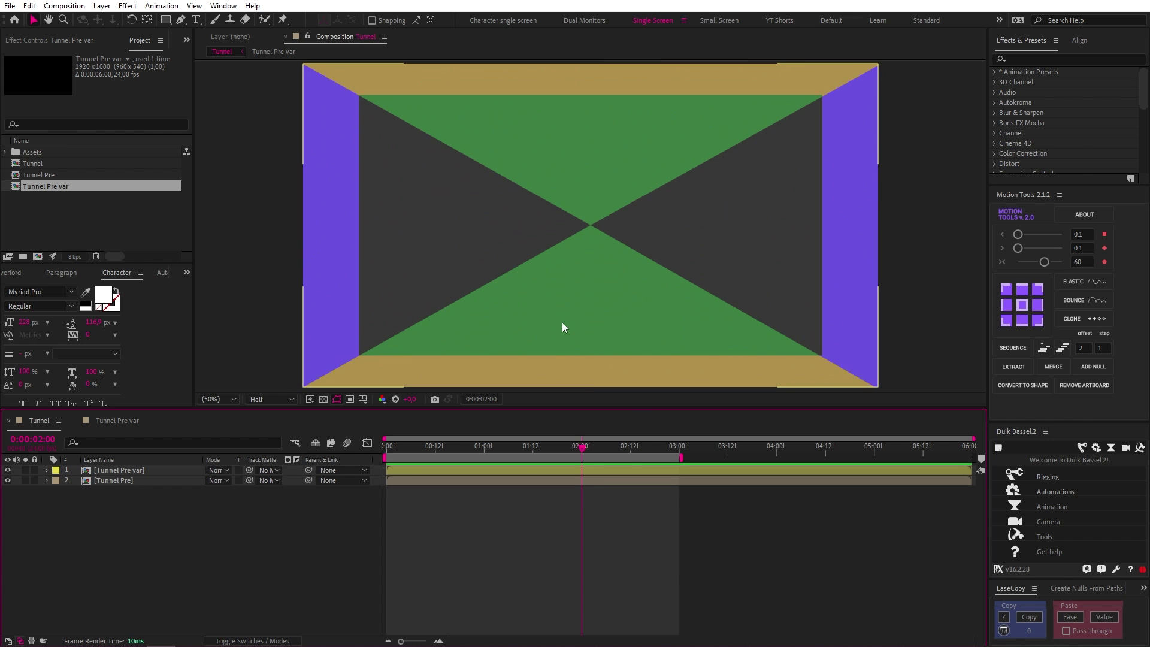
Inside Tunnel Pre, change Shape 18's fill to green hex 3C7F43.
double_click(590, 480)
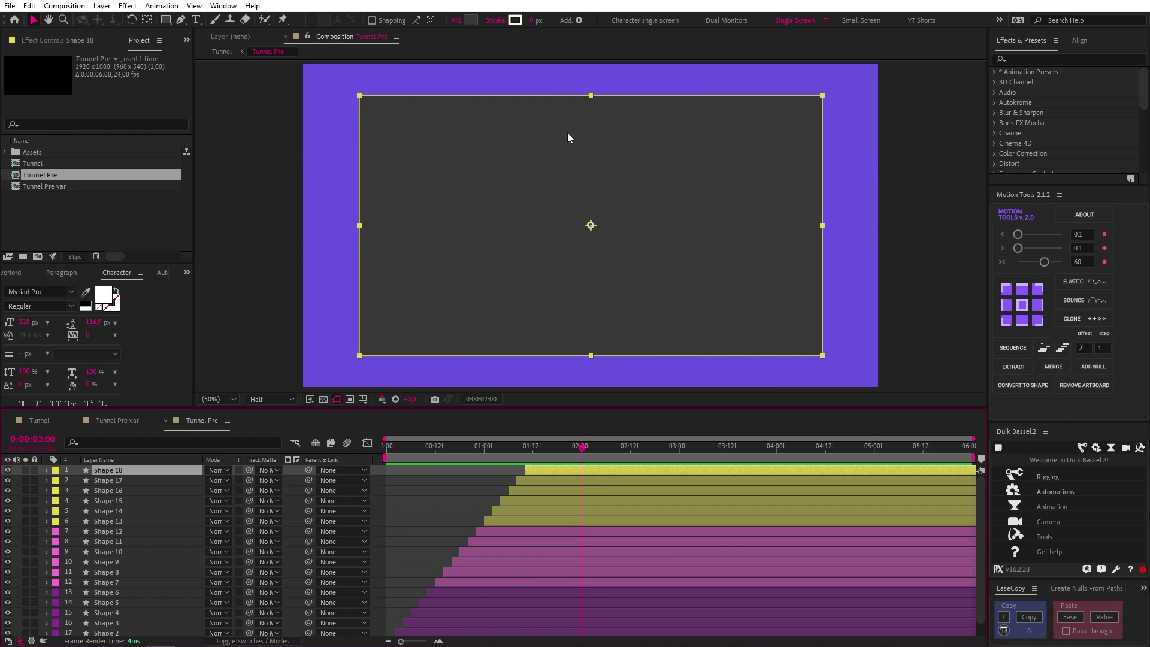
click(471, 20)
text(3C7F43)
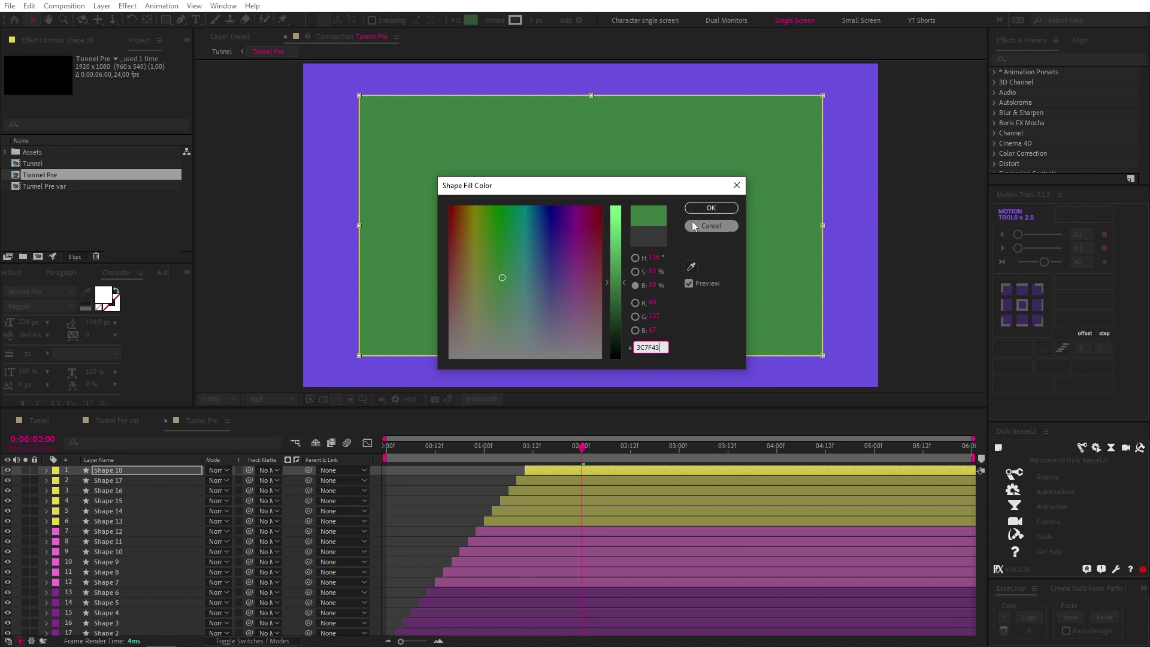
click(702, 212)
Back in the Tunnel comp, preview the recoloured tunnel from the first frame.
click(222, 51)
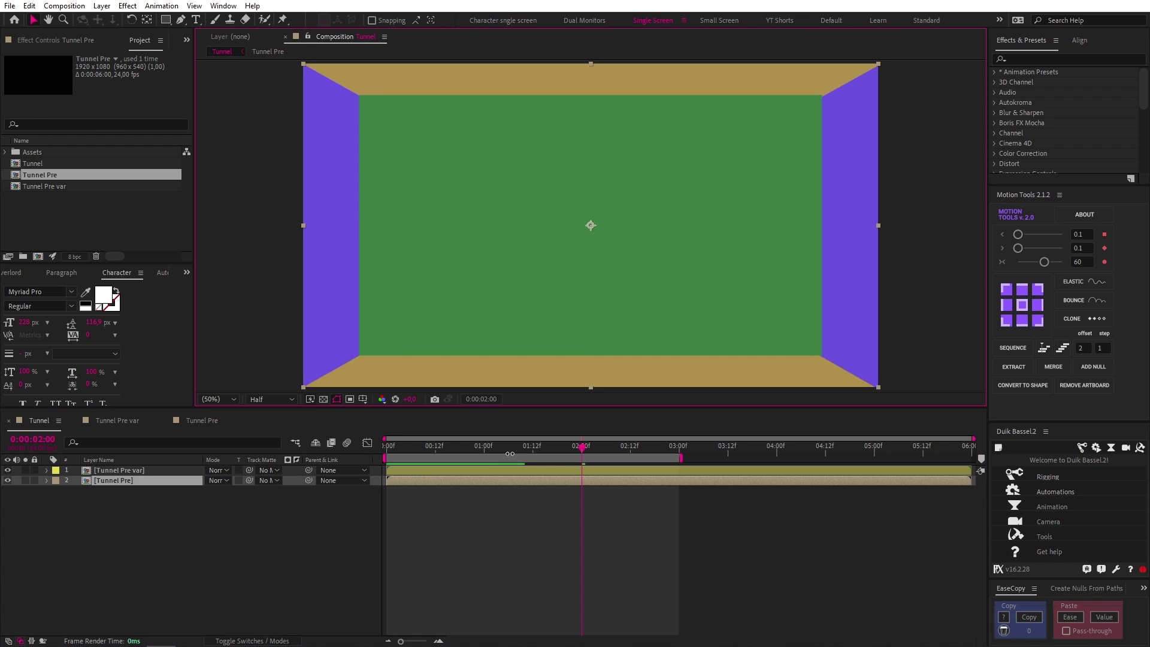
click(423, 447)
key(Home)
key(space)
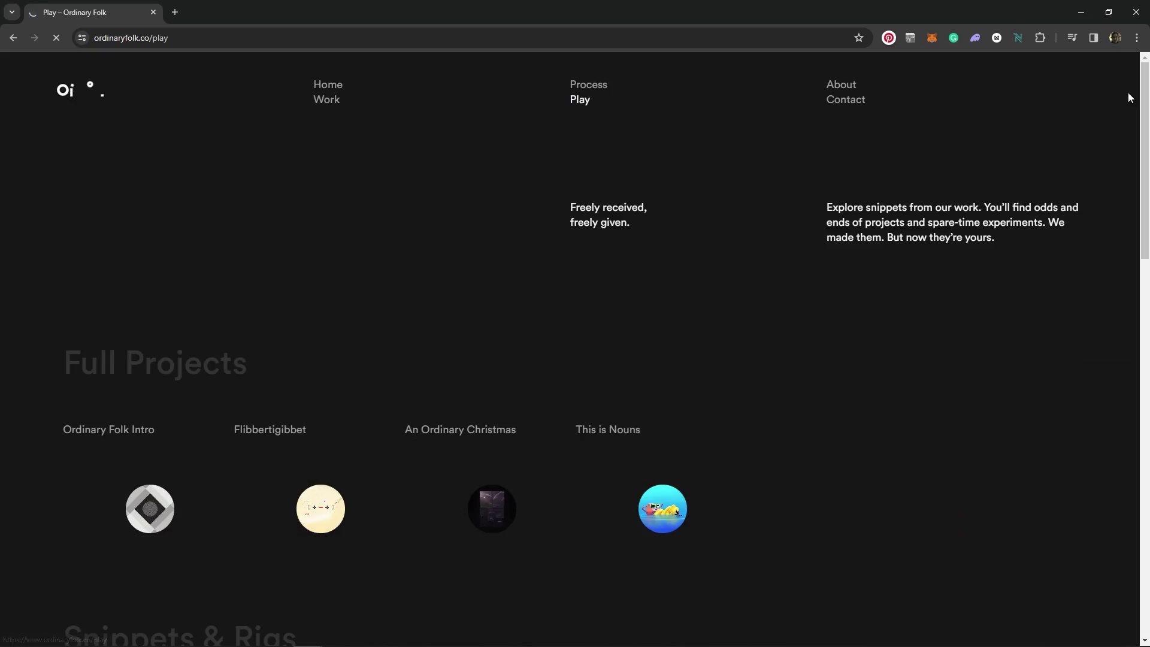
Scroll down the Ordinary Folk Play page to reach the Snippets & Rigs section.
drag(1144, 99, 1144, 182)
scroll(686, 226, down, 5)
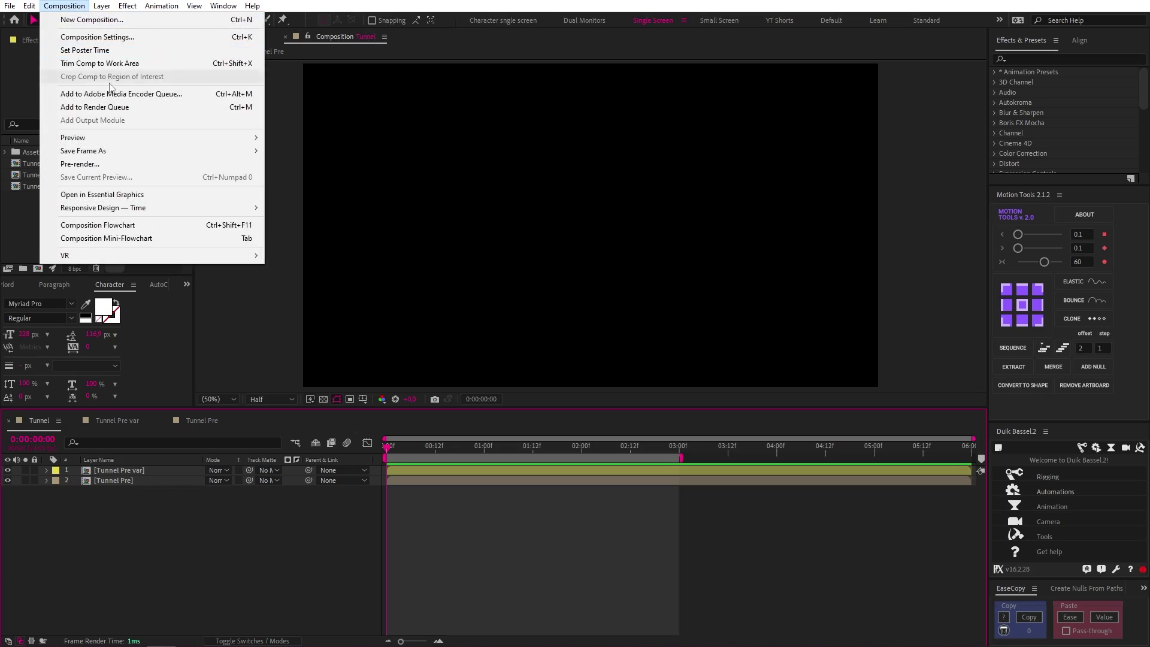
Queue the Tunnel comp with the H.264 15 Mbps template, name it Tunnel AE.mp4, and render.
click(118, 108)
click(81, 498)
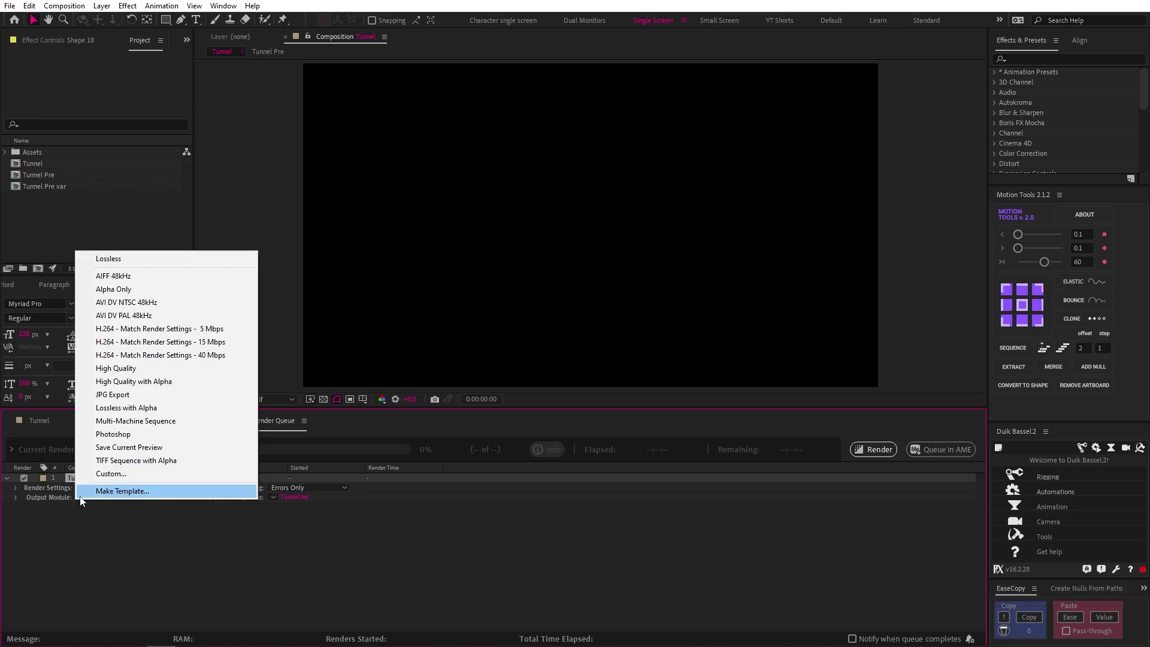
click(131, 342)
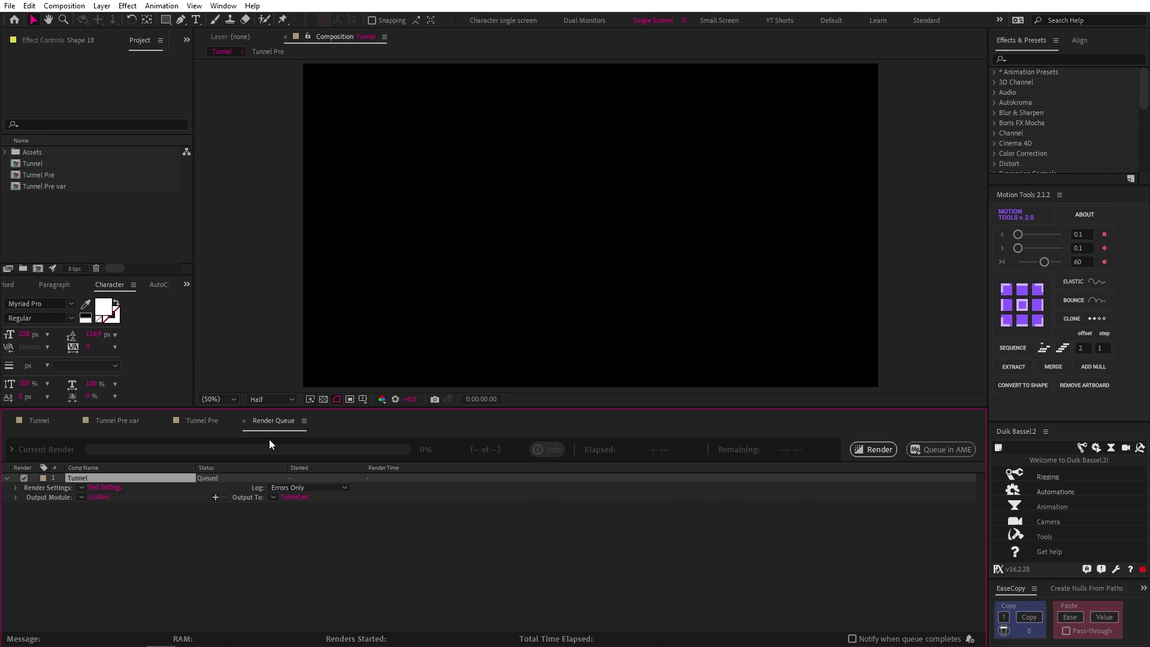
click(295, 497)
text(Tunnel AE)
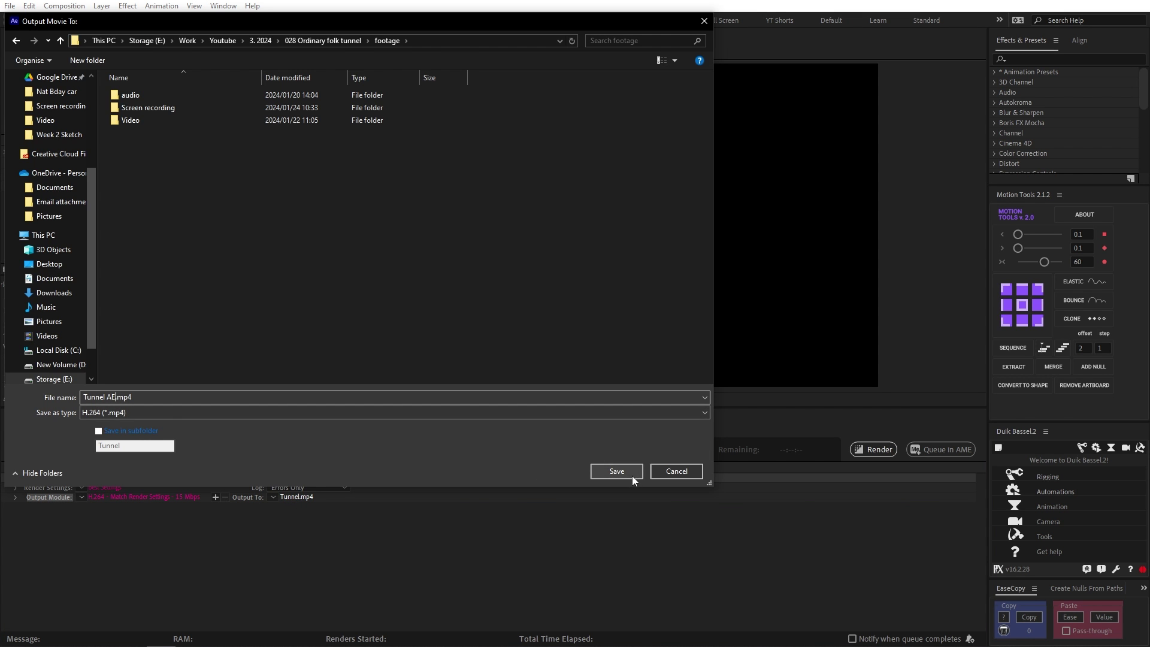
click(613, 398)
click(874, 449)
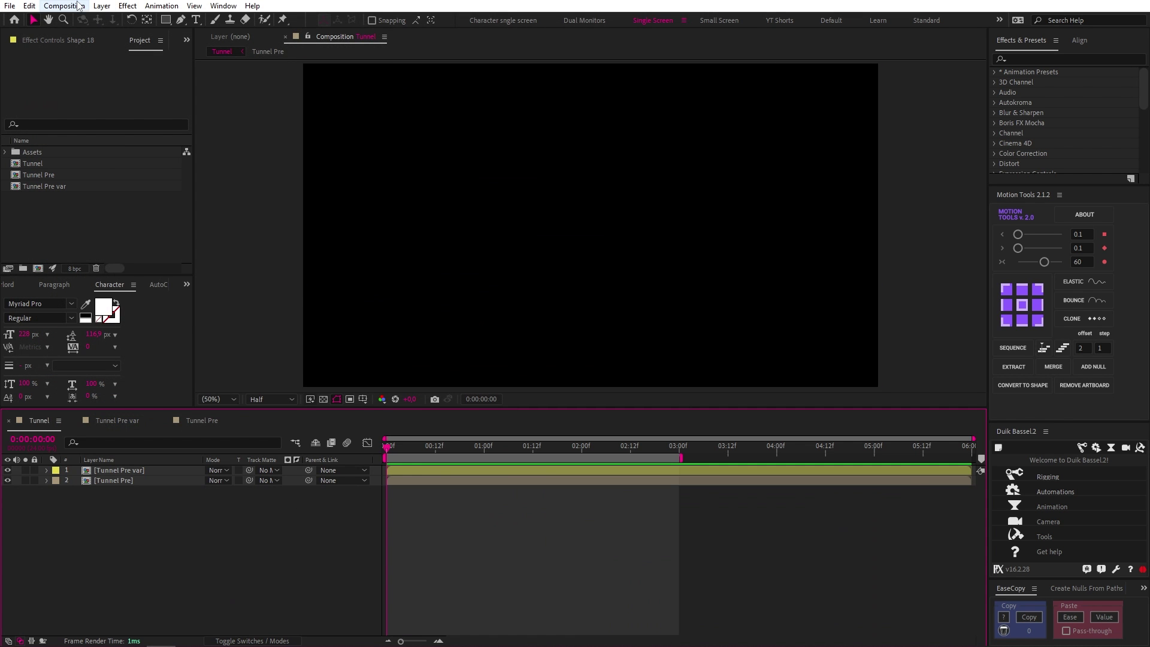
Add a new Maxon Cinema 4D File layer via Layer > New, saved as 3D Tunnel.c4d.
click(102, 6)
mouse_move(120, 20)
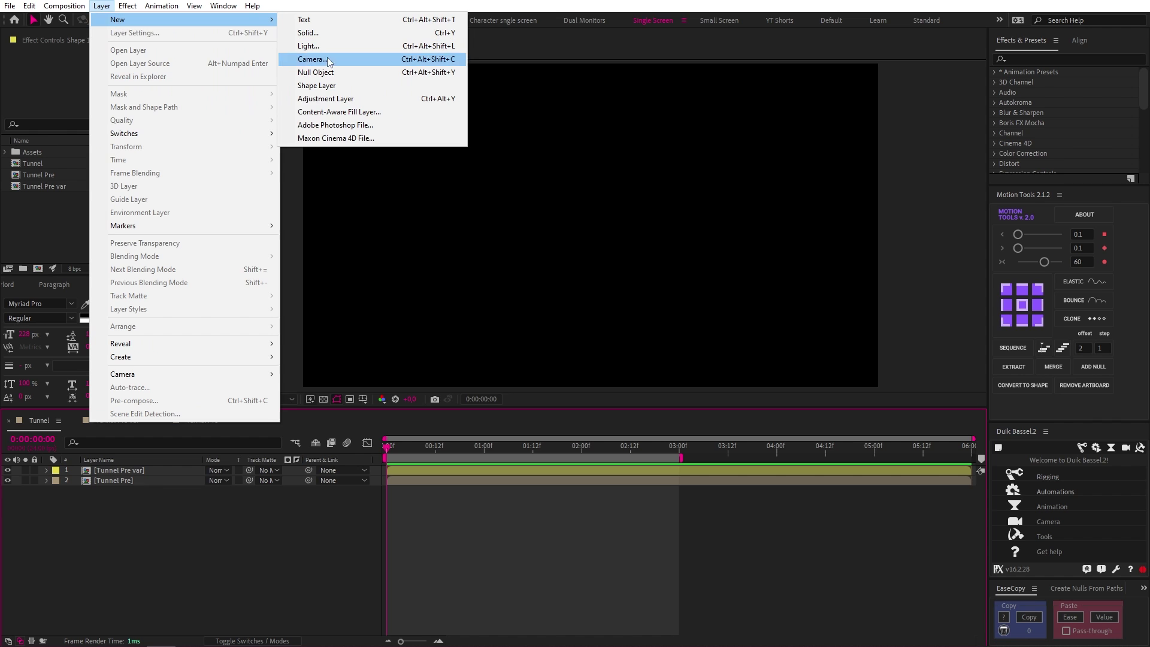
click(335, 138)
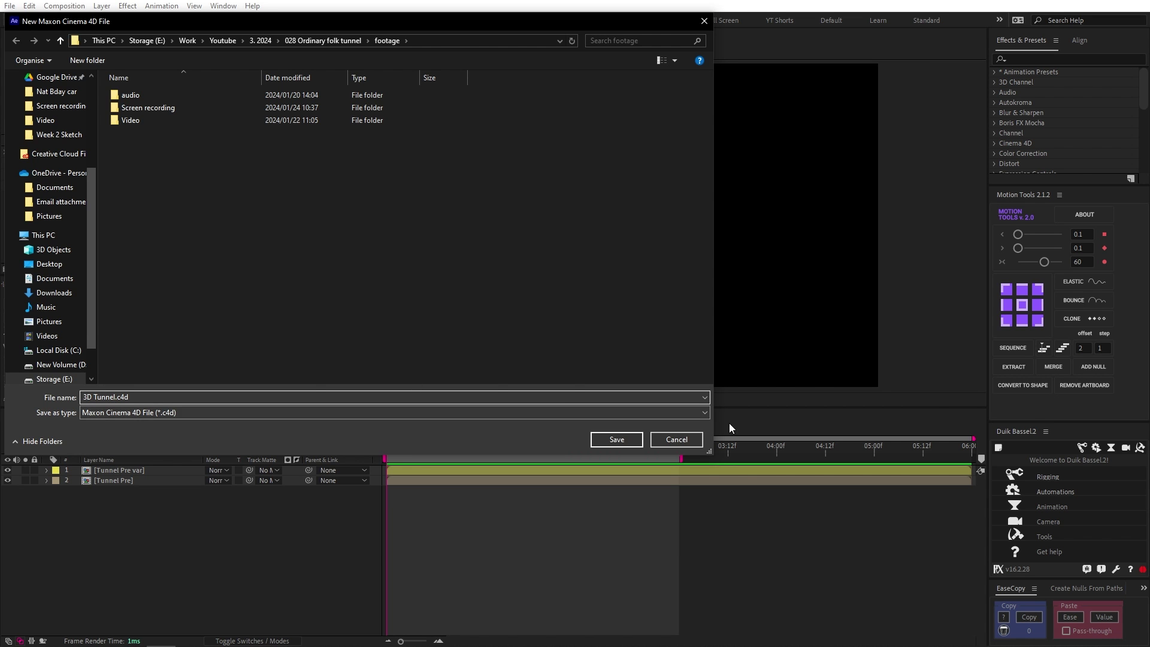
click(617, 439)
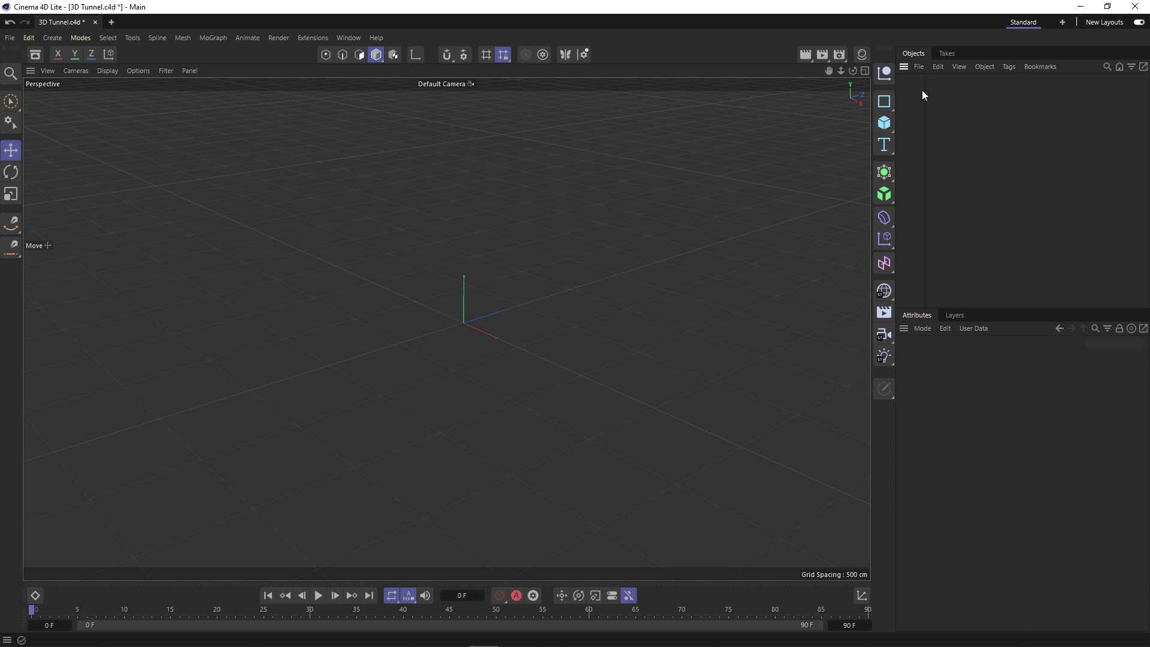
Add a cube sized 1920 × 1080 × 1080 cm with 20 segments along Z.
click(887, 128)
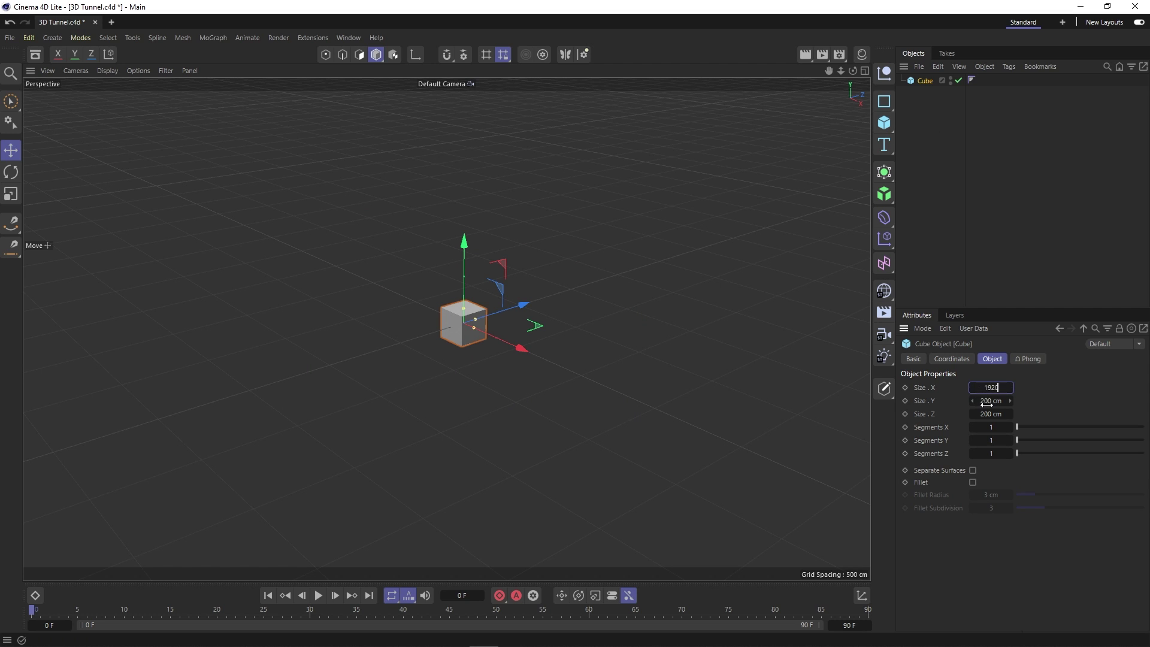
click(988, 401)
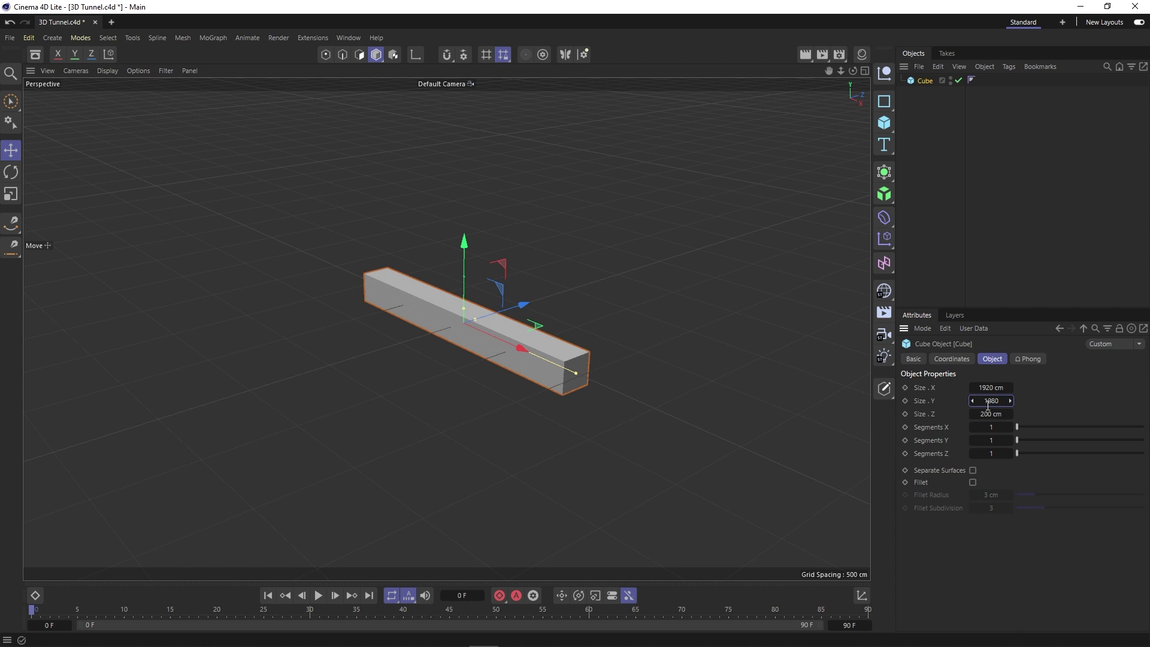
key(Return)
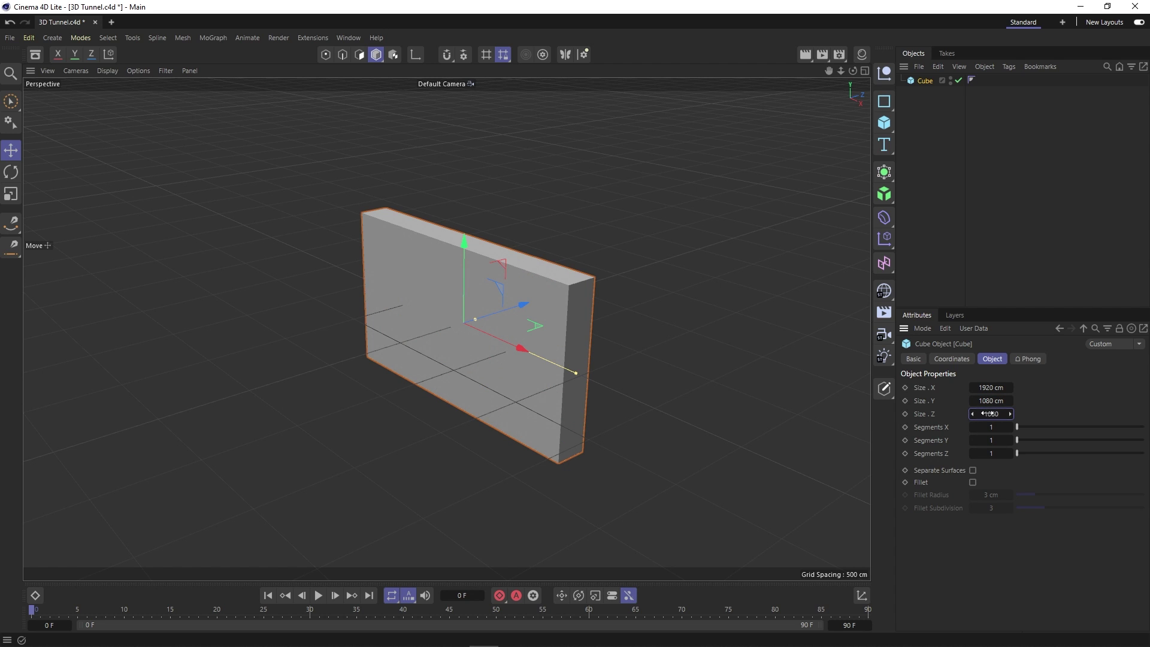
text(1080)
key(Return)
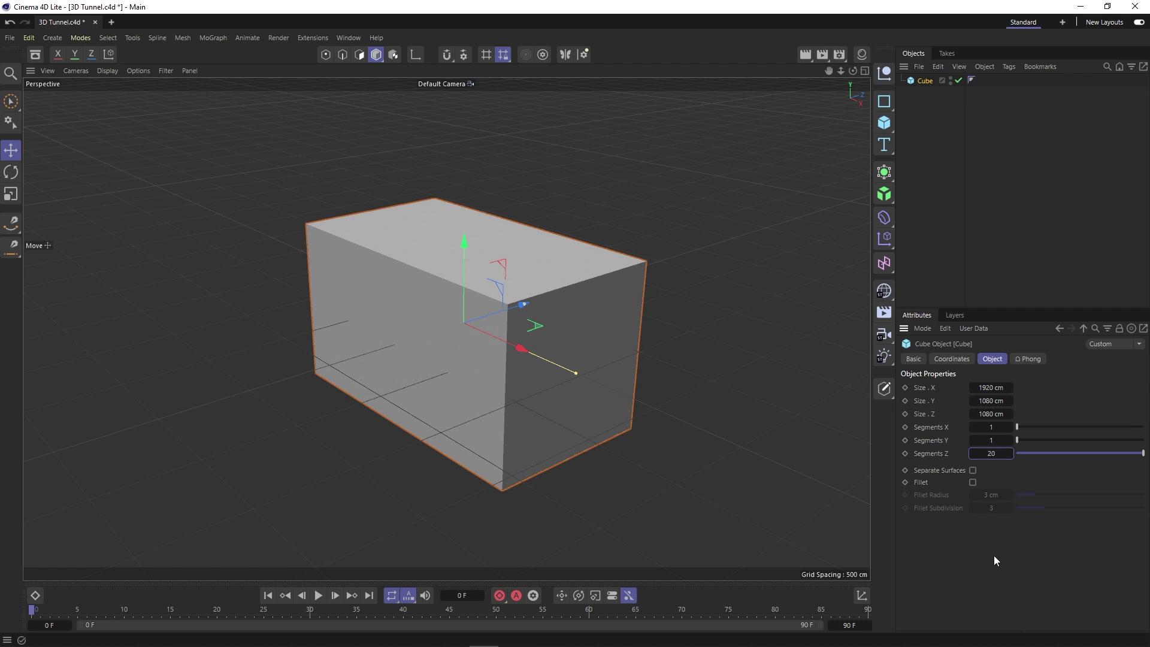
Add a Taper deformer under the cube, fit it to the cube, and set 100% strength, 0% curvature.
click(884, 219)
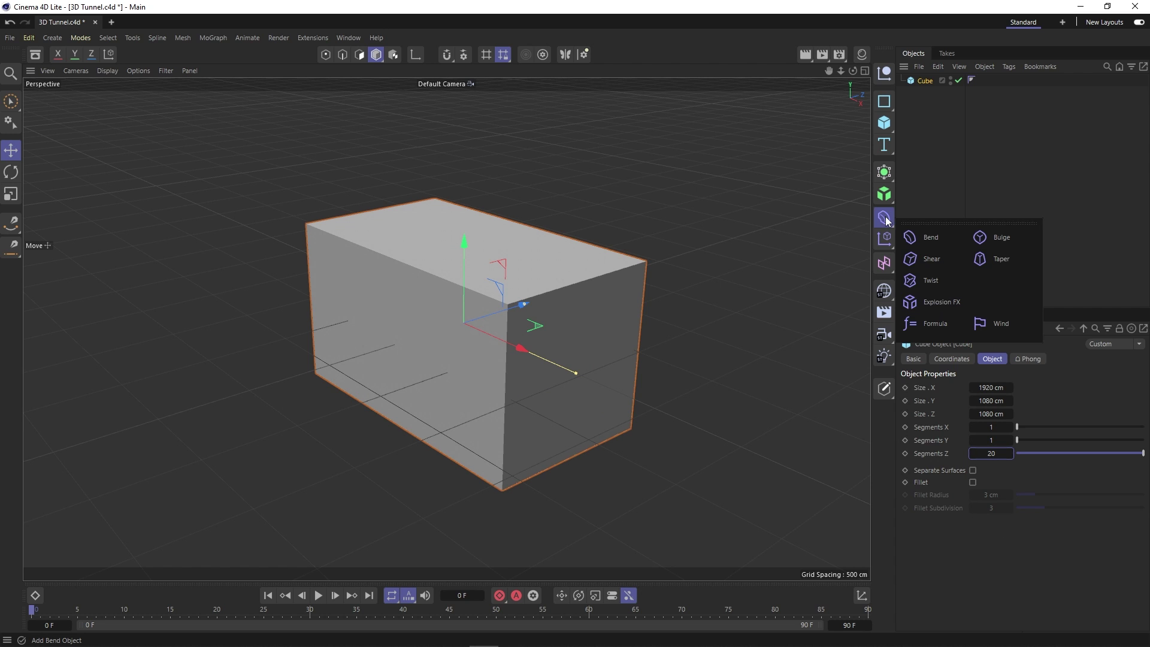
click(983, 262)
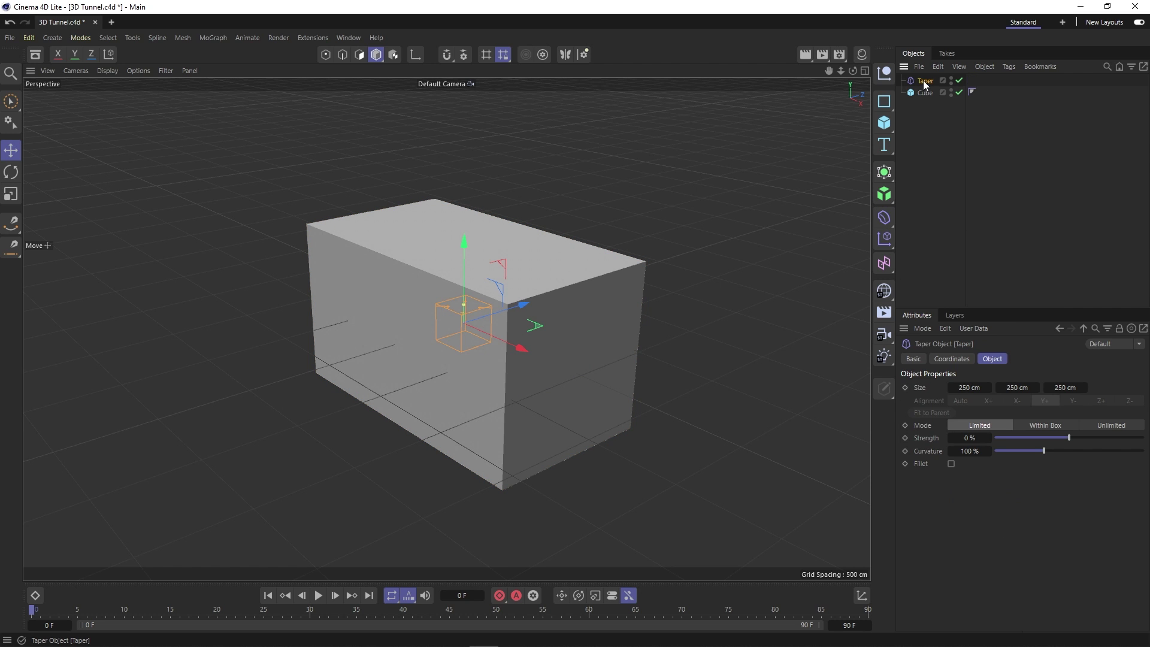
drag(922, 81, 925, 92)
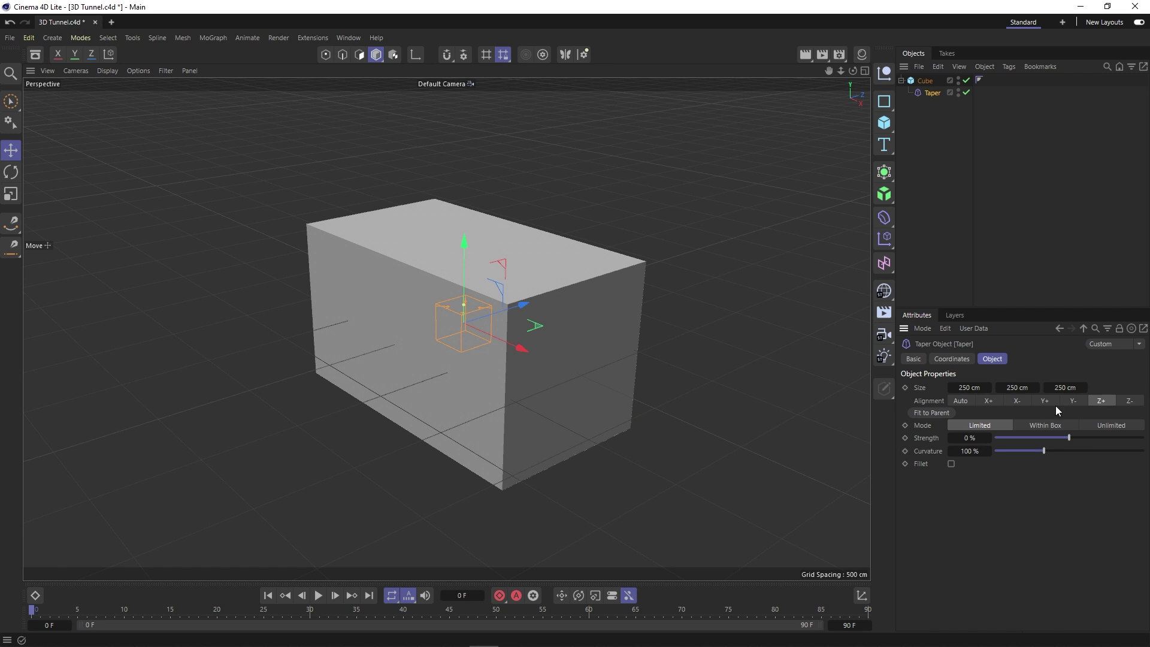
click(939, 414)
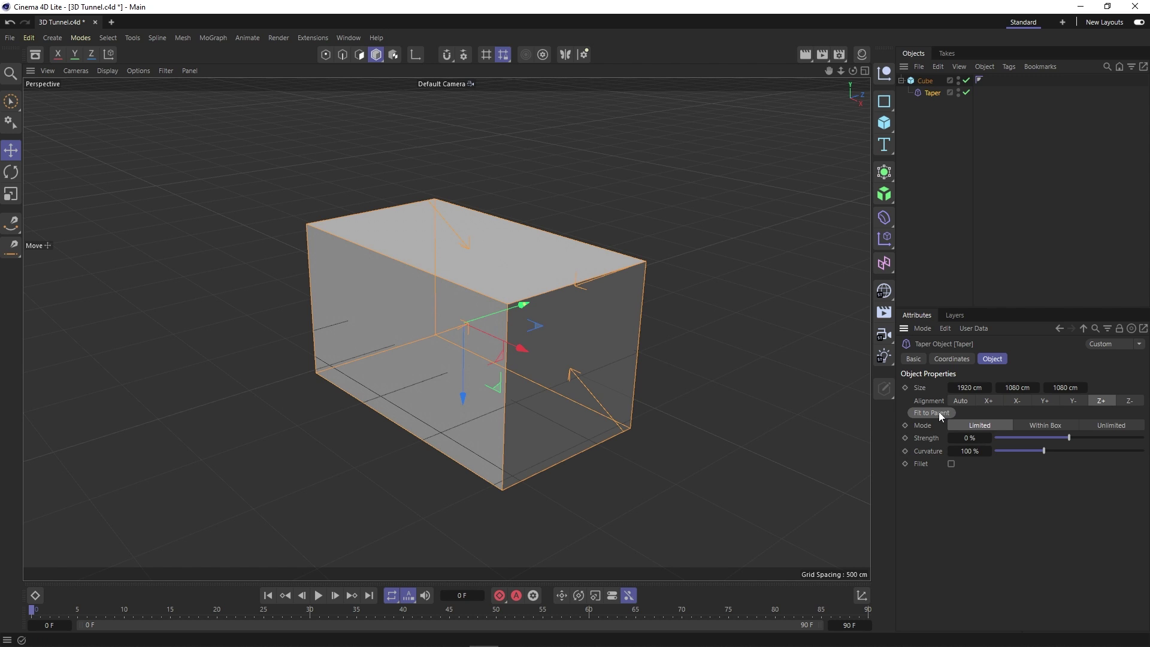
drag(1069, 437, 1143, 437)
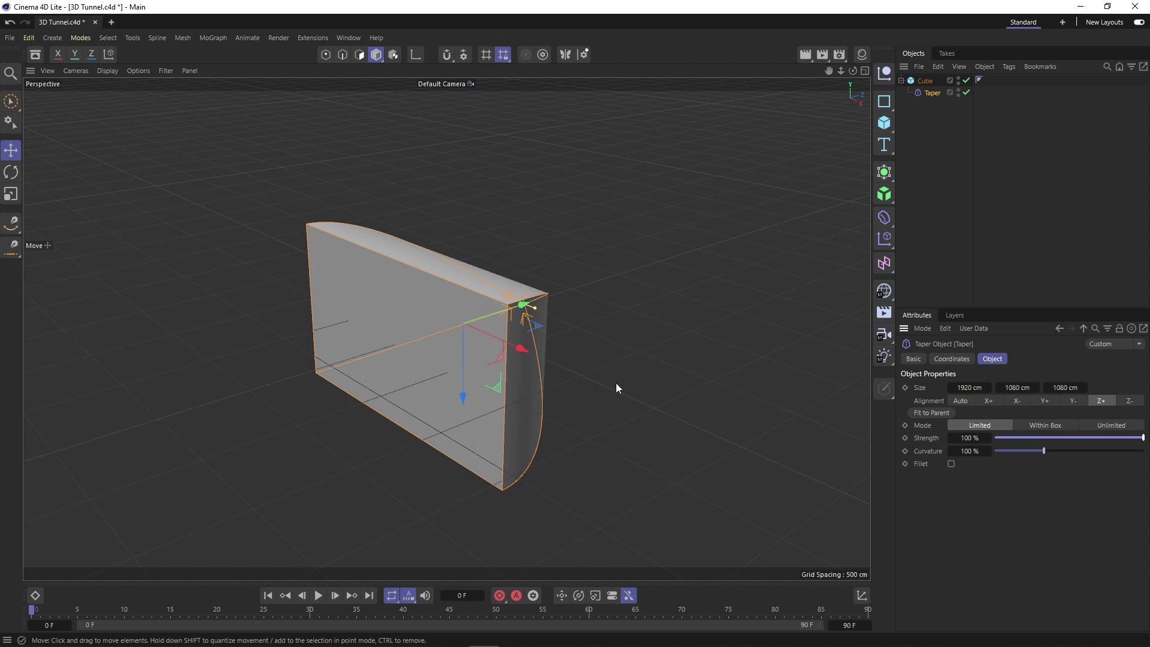
alt+drag(616, 383, 425, 304)
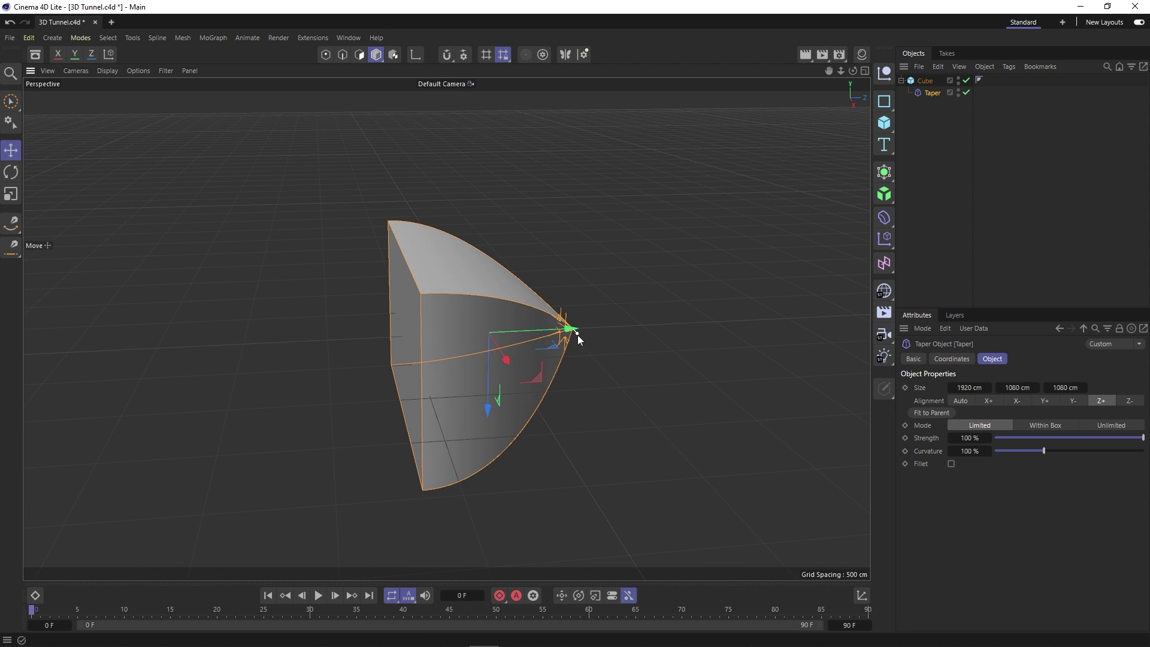
drag(1044, 452, 981, 452)
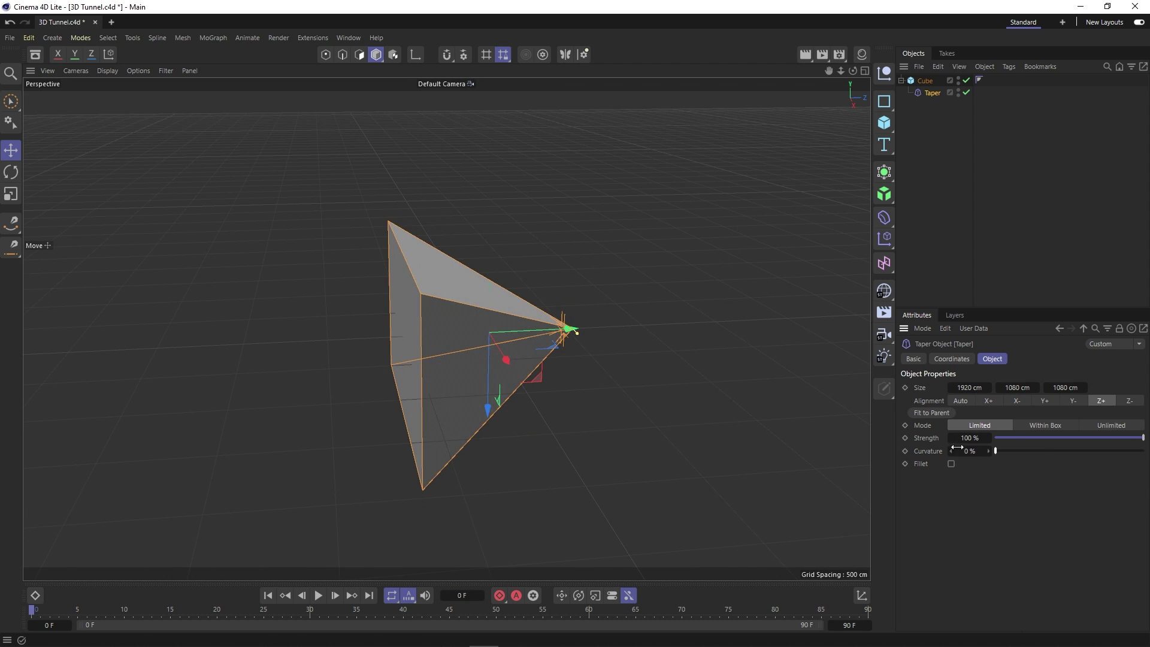
click(925, 179)
Bake the tapered cube with Current State to Object, delete the original, and select the new Cube.
right_click(923, 81)
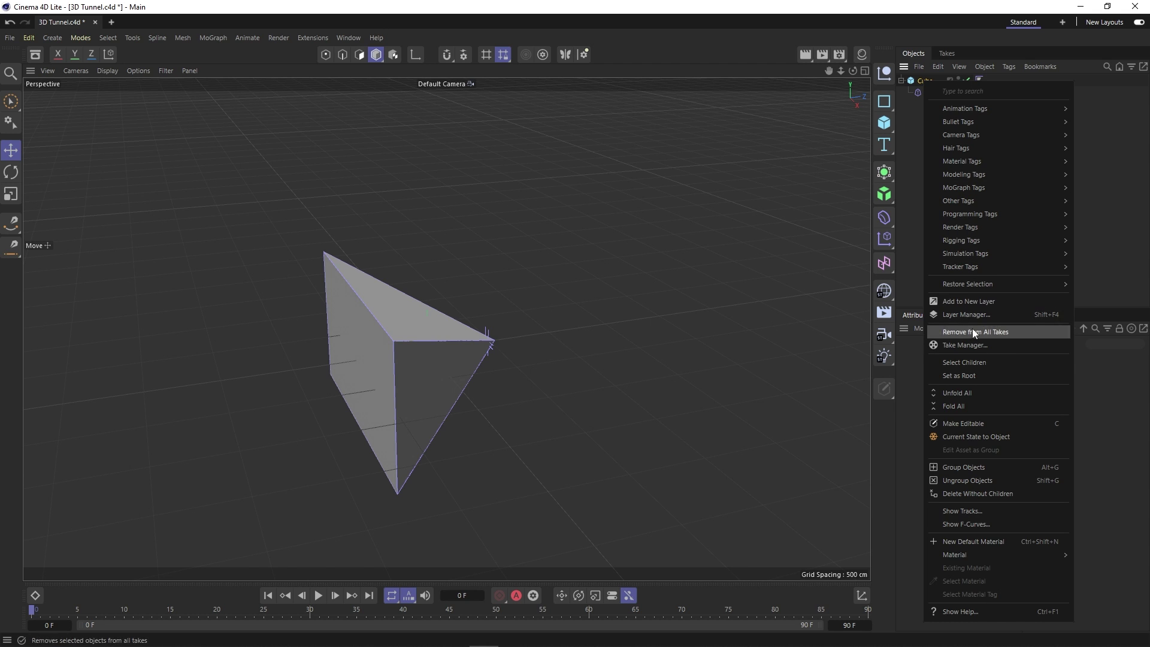
click(979, 436)
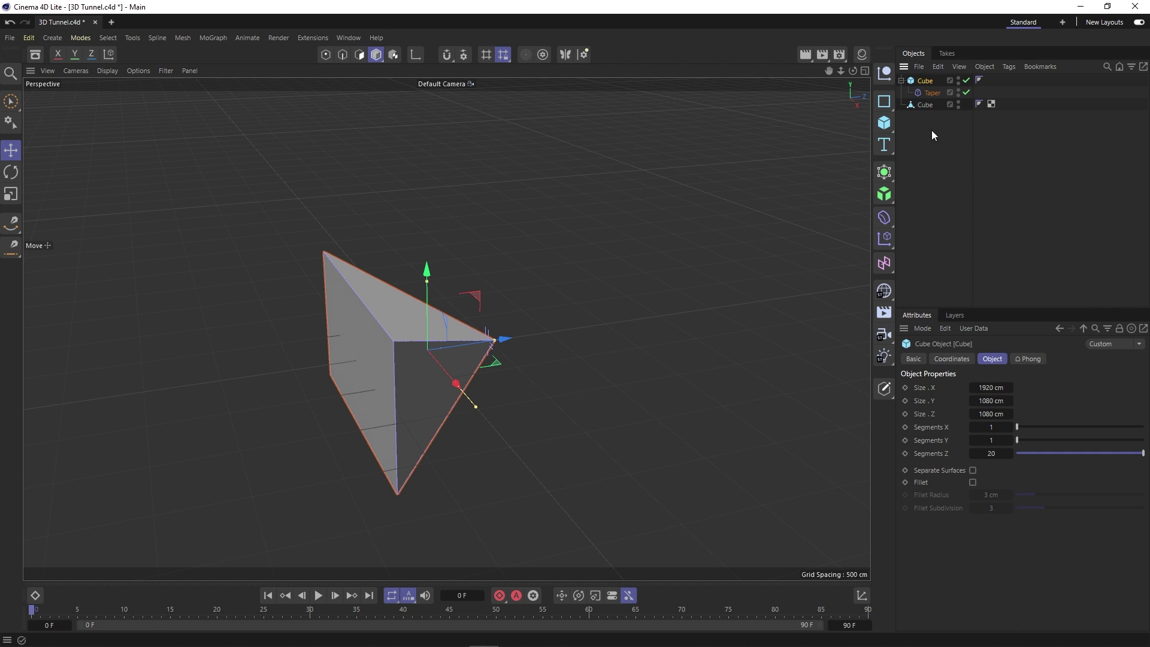
key(Delete)
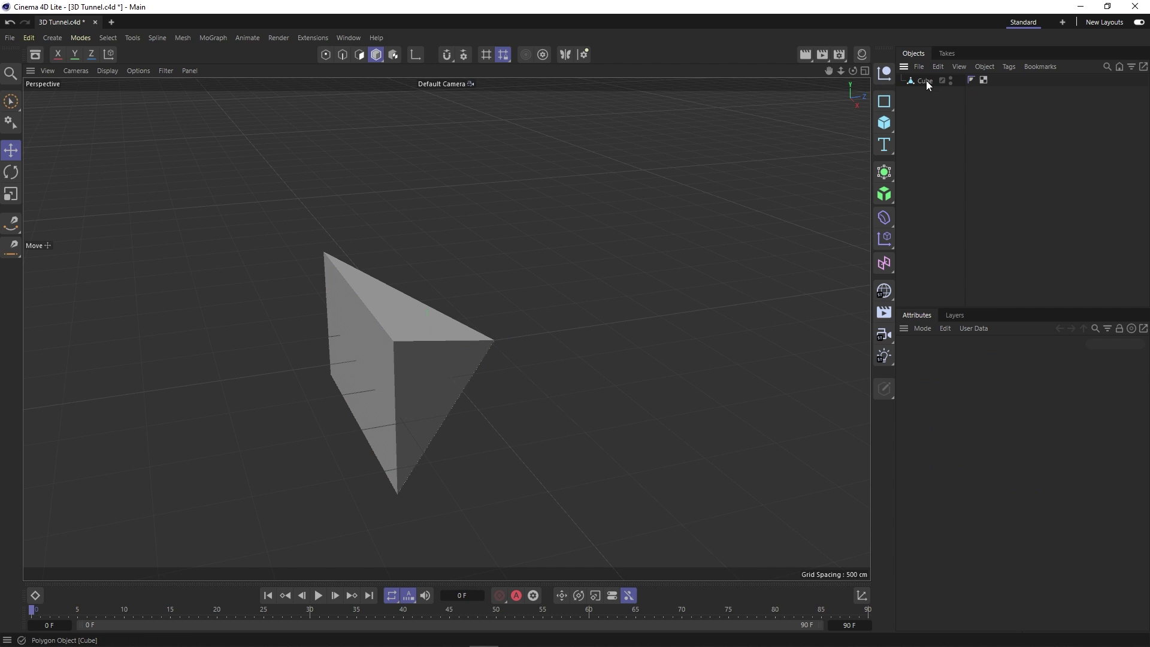
click(925, 81)
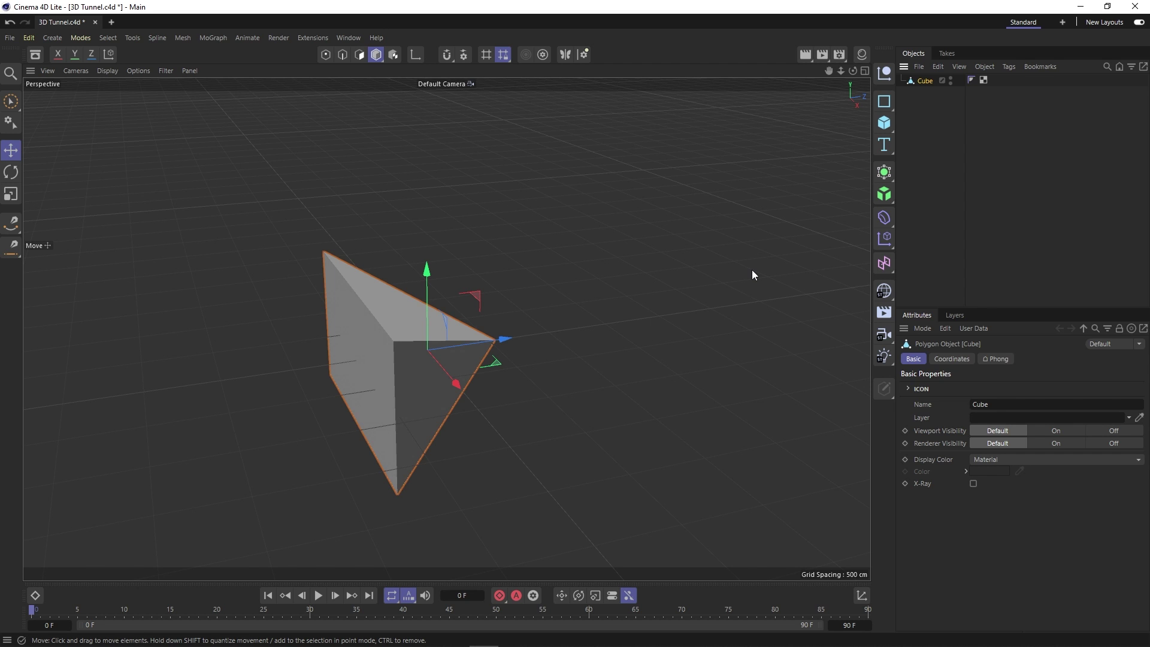
In Points mode, box-select the pyramid's tip points and merge them into one point.
click(326, 55)
scroll(501, 353, up, 10)
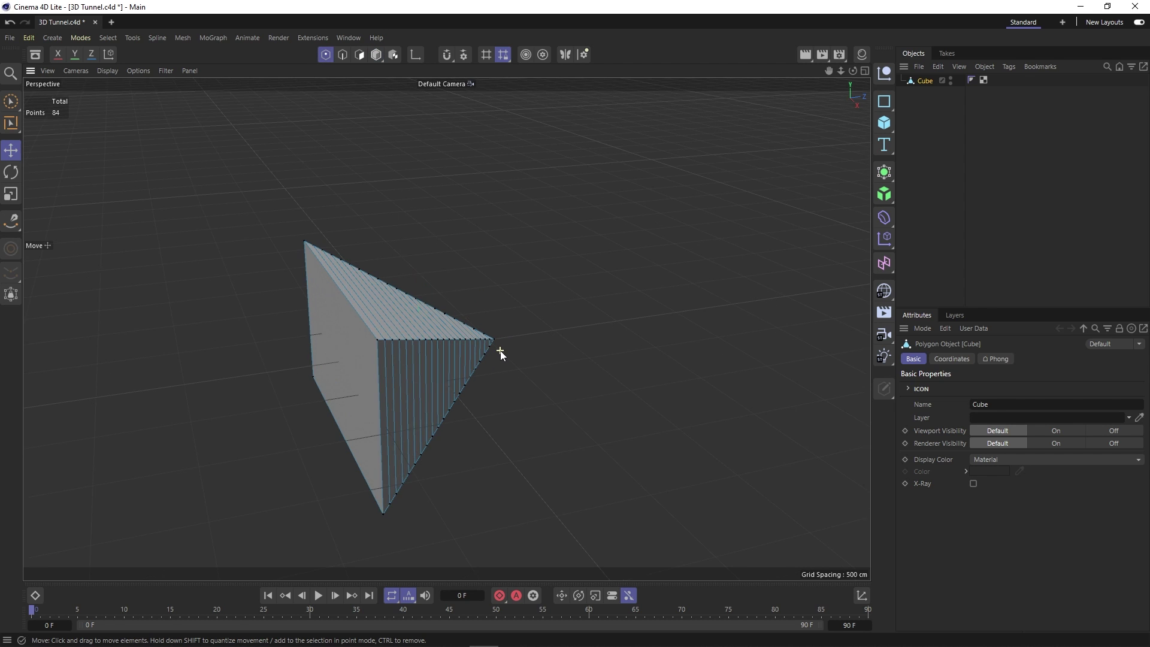
scroll(518, 378, up, 2)
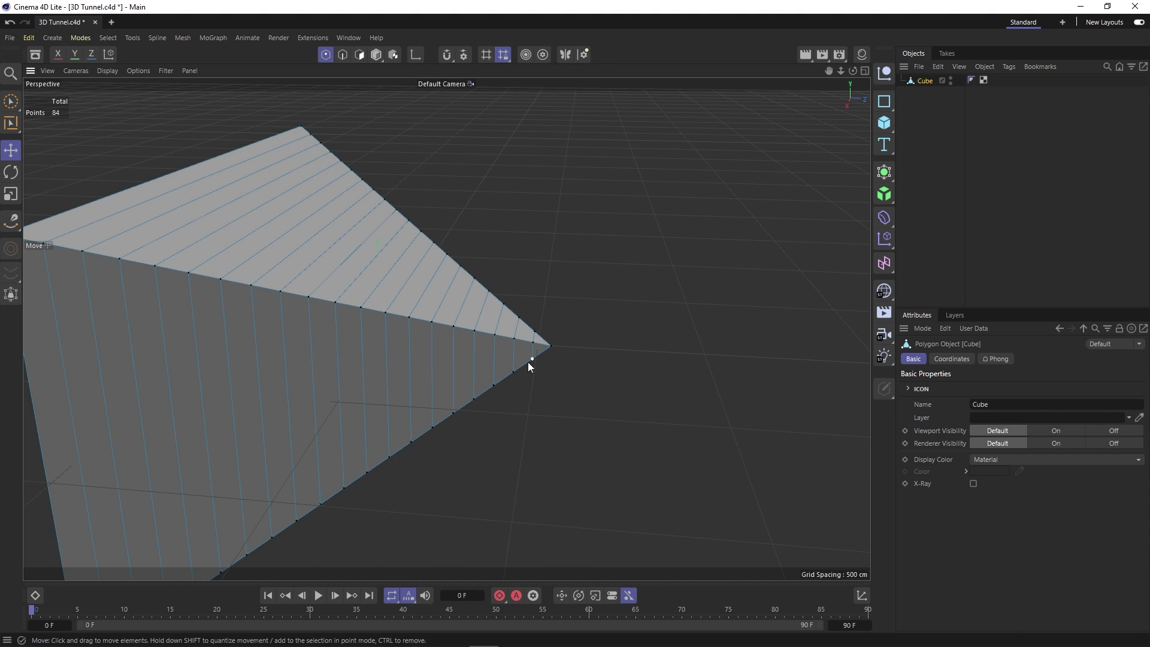
click(9, 103)
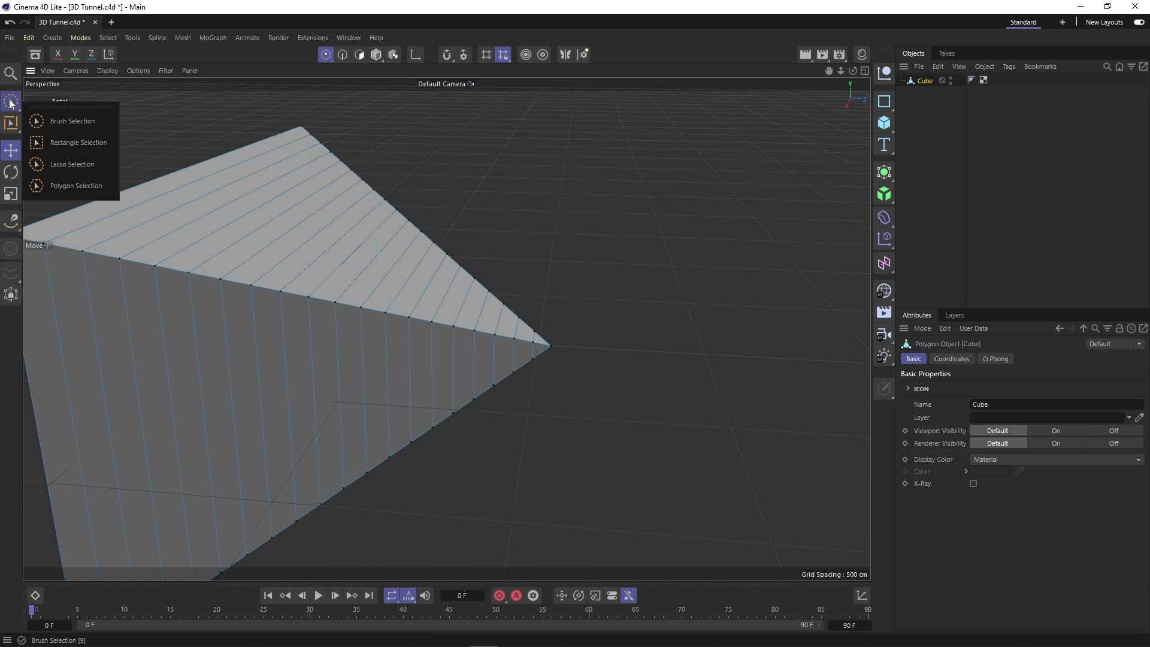
click(63, 143)
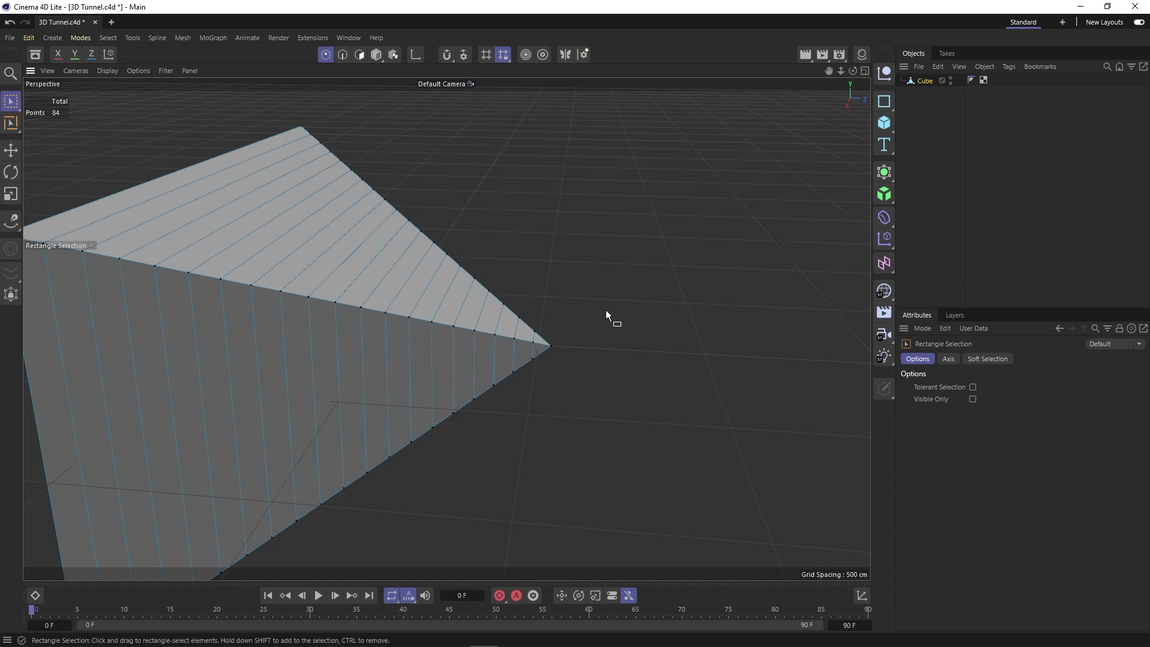
drag(586, 314, 547, 373)
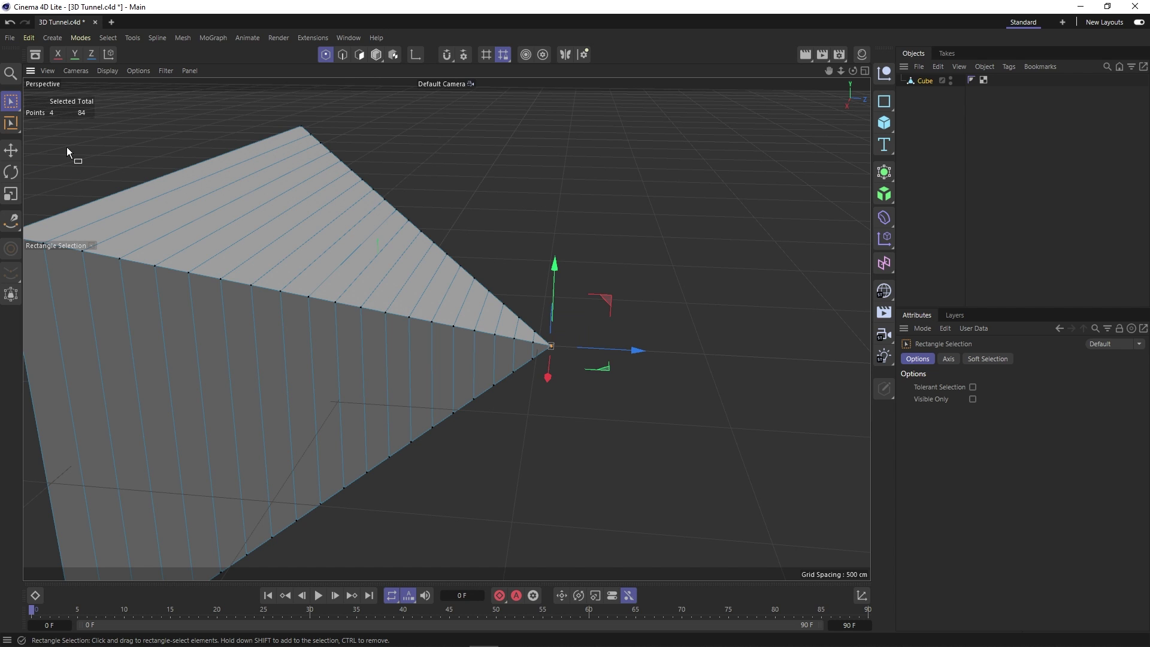
click(13, 151)
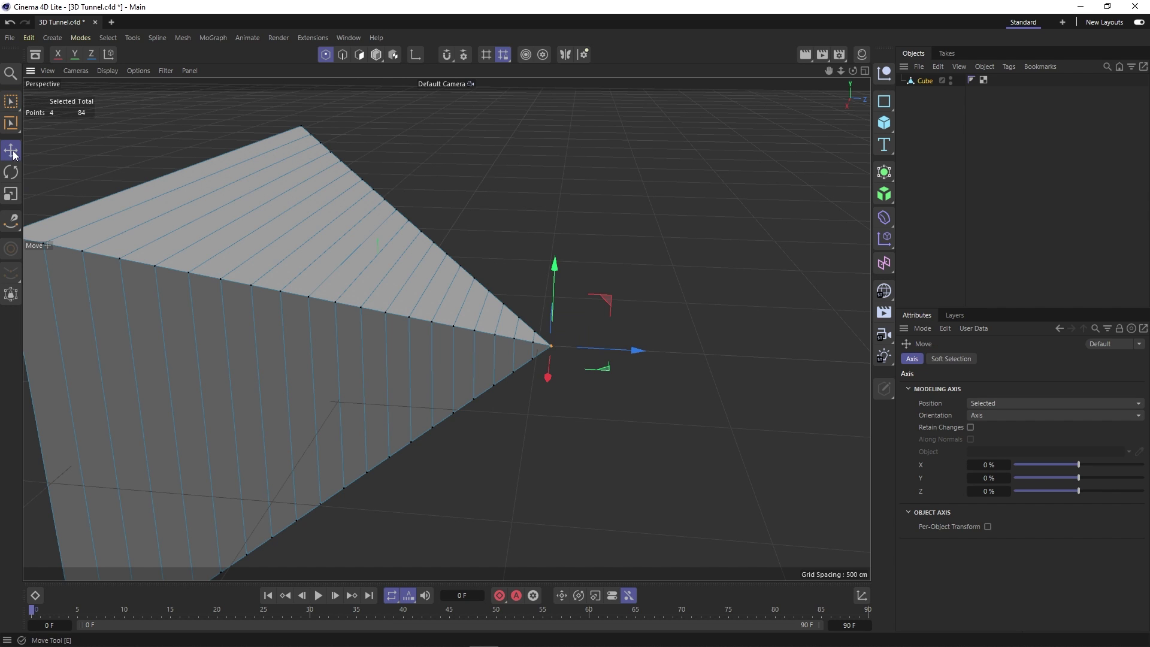
right_click(550, 346)
click(570, 404)
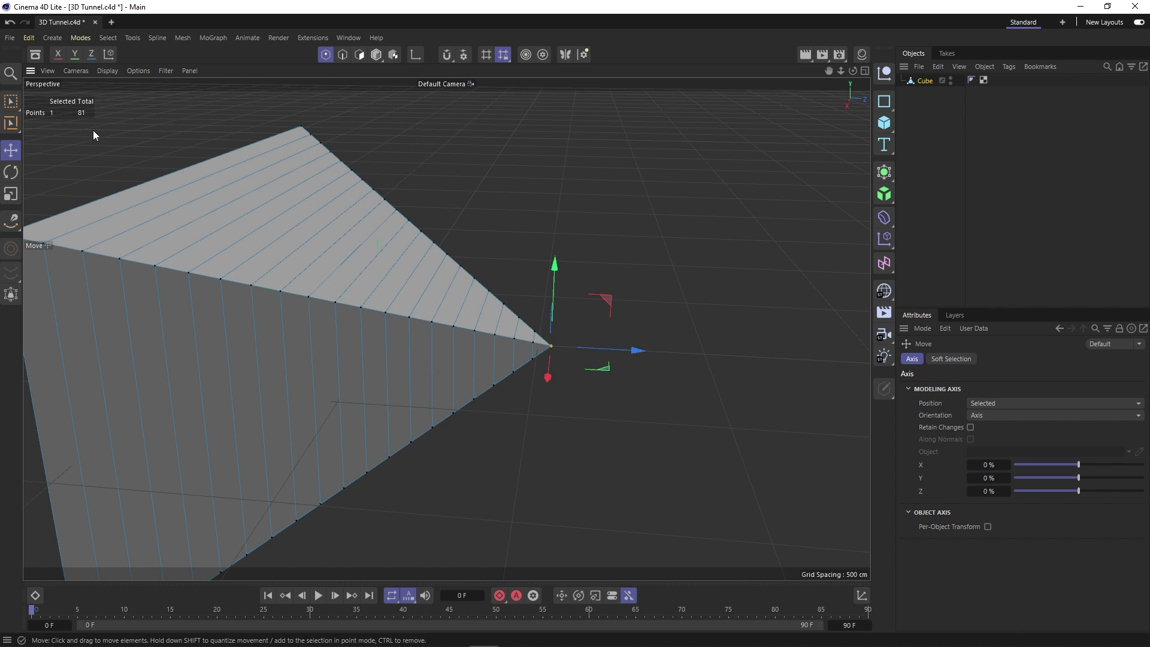
In Polygons mode, select and delete the wide front face to open the tunnel end.
scroll(598, 448, down, 5)
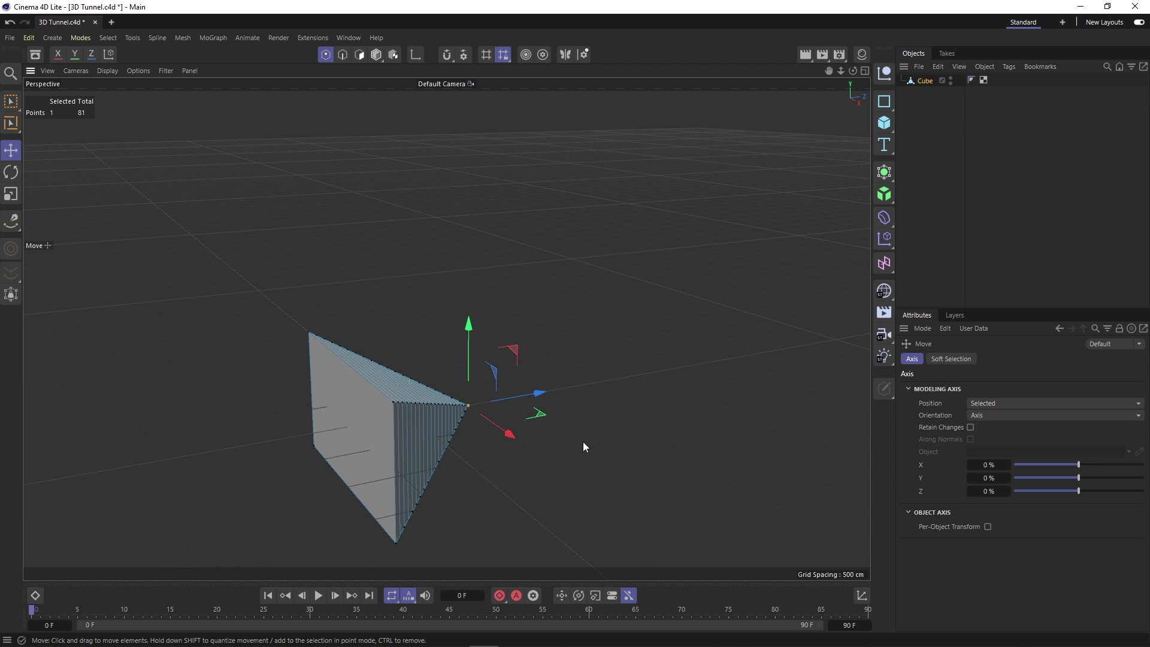
click(360, 55)
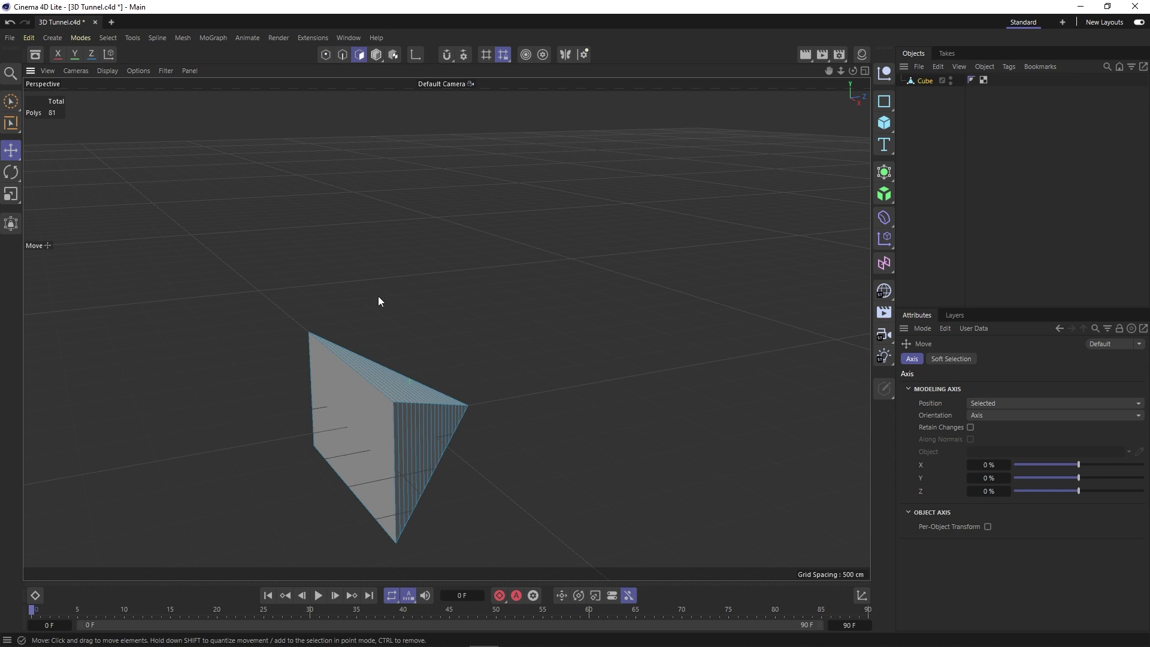
alt+drag(378, 296, 533, 458)
click(393, 450)
key(Delete)
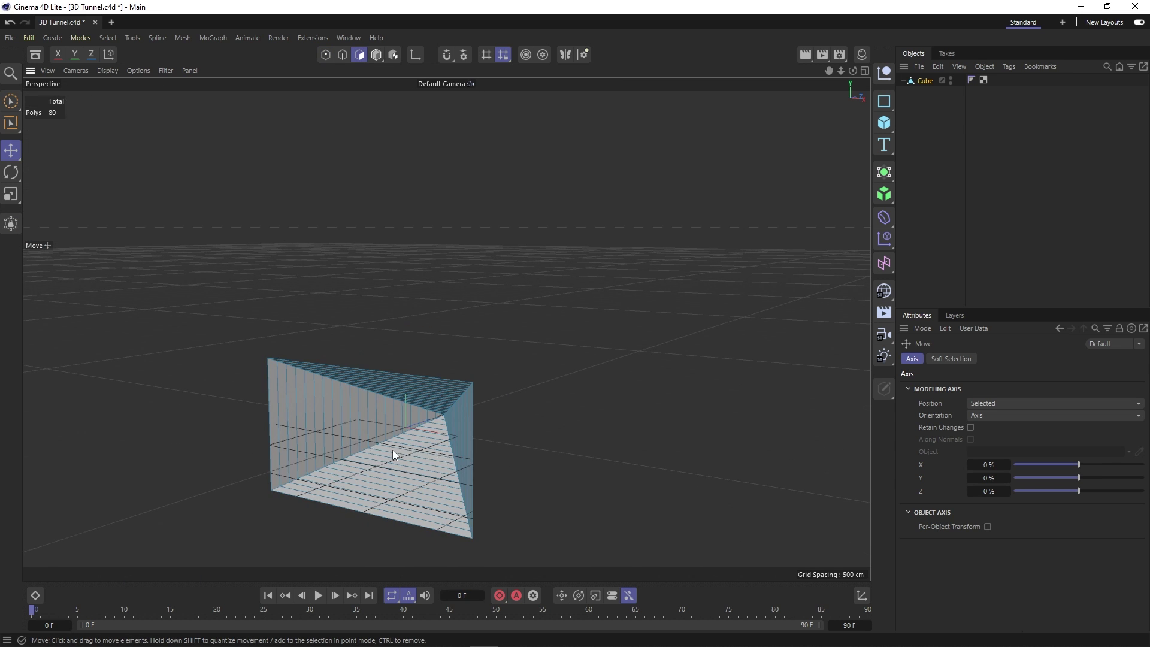
alt+drag(393, 450, 515, 383)
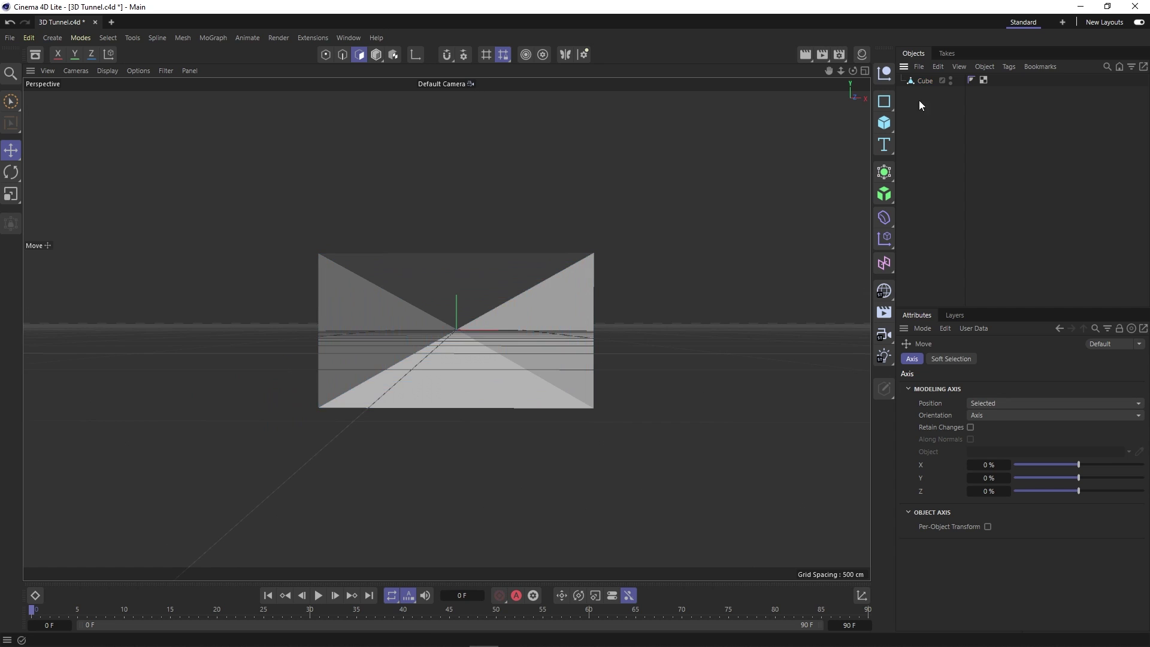
Create a new default material and name it Tunnel Texture.
click(862, 54)
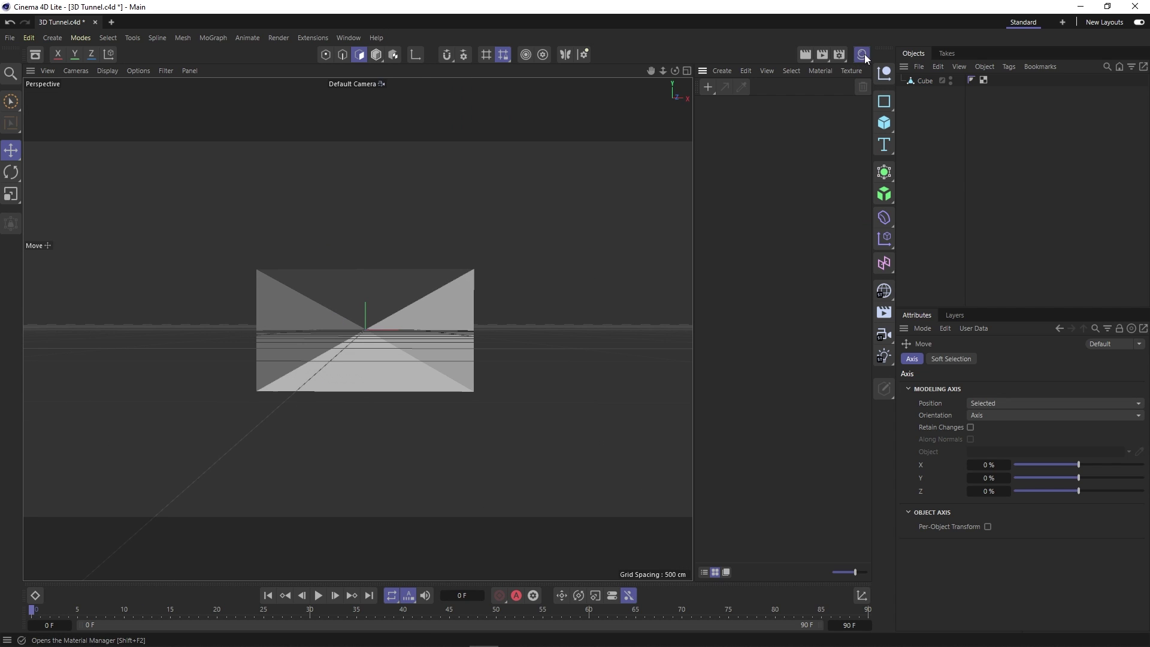
click(709, 87)
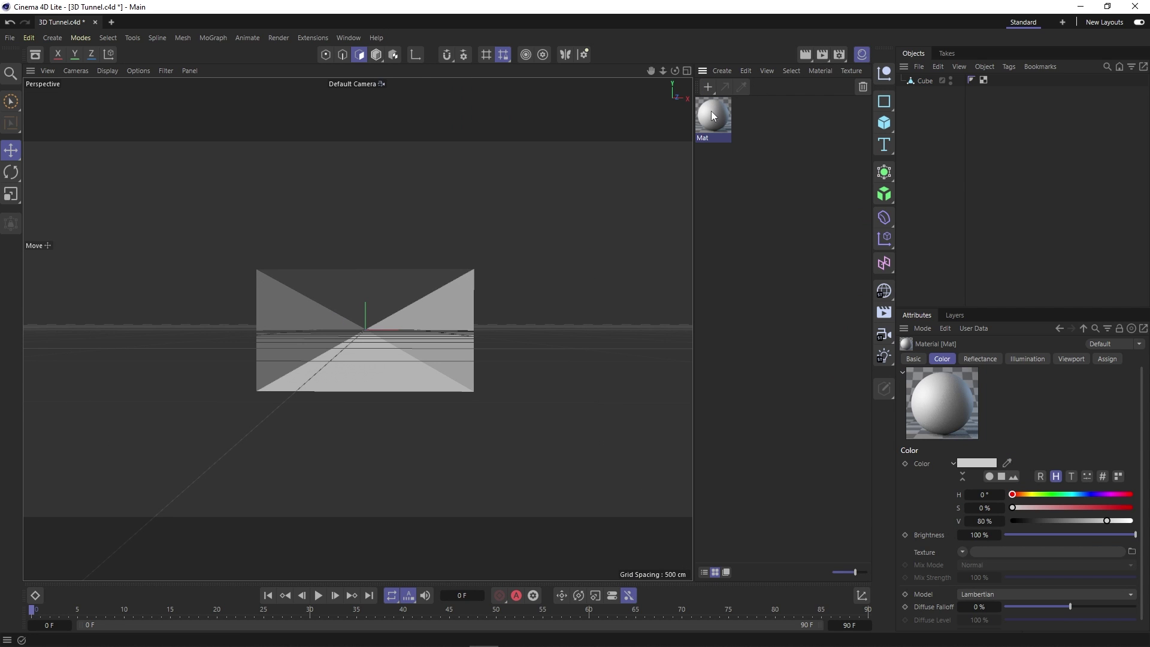
double_click(703, 139)
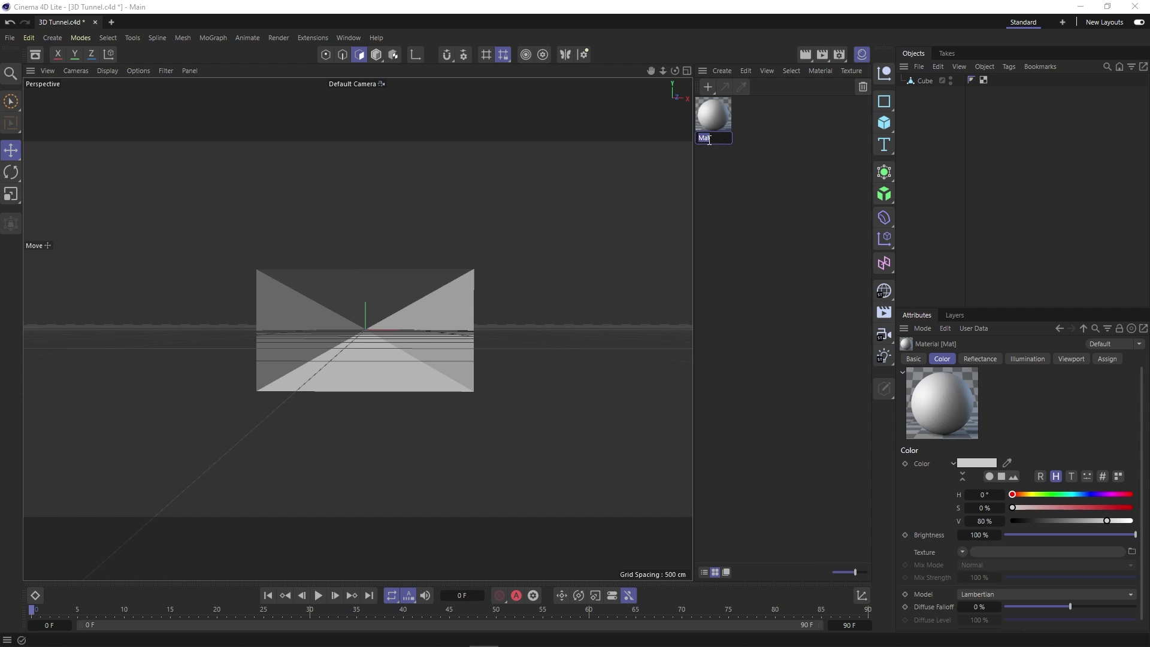
text(Tunnel Texture)
click(722, 165)
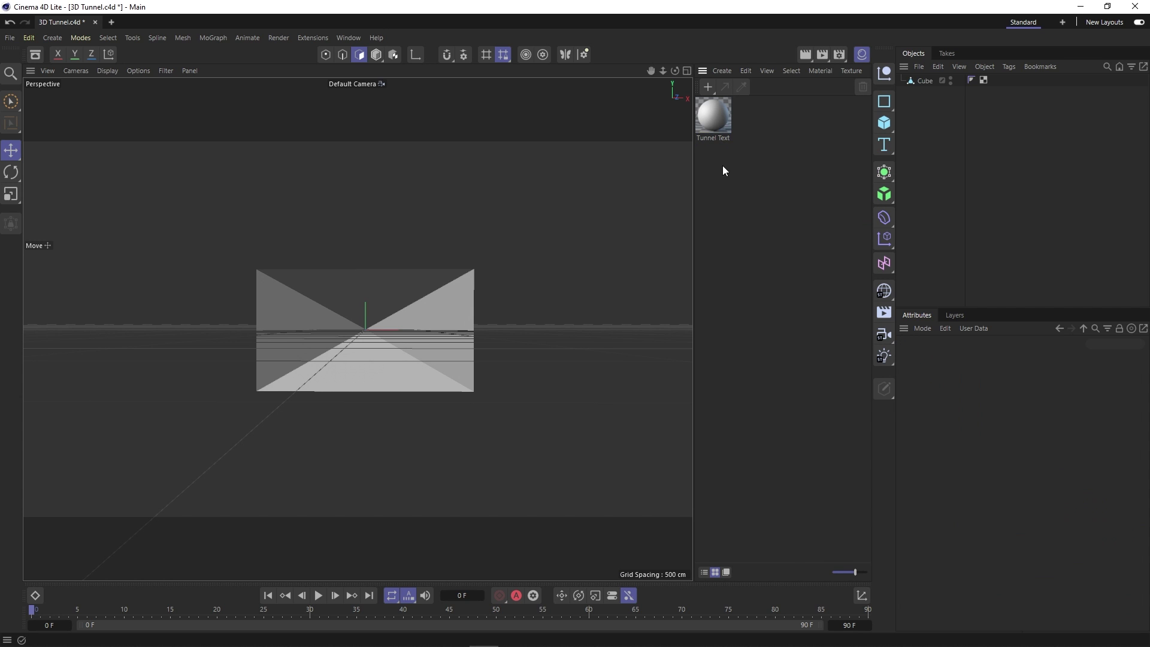
Disable Color and Reflectance, and enable Luminance using the Tunnel AE.mp4 video from the footage folder.
double_click(721, 112)
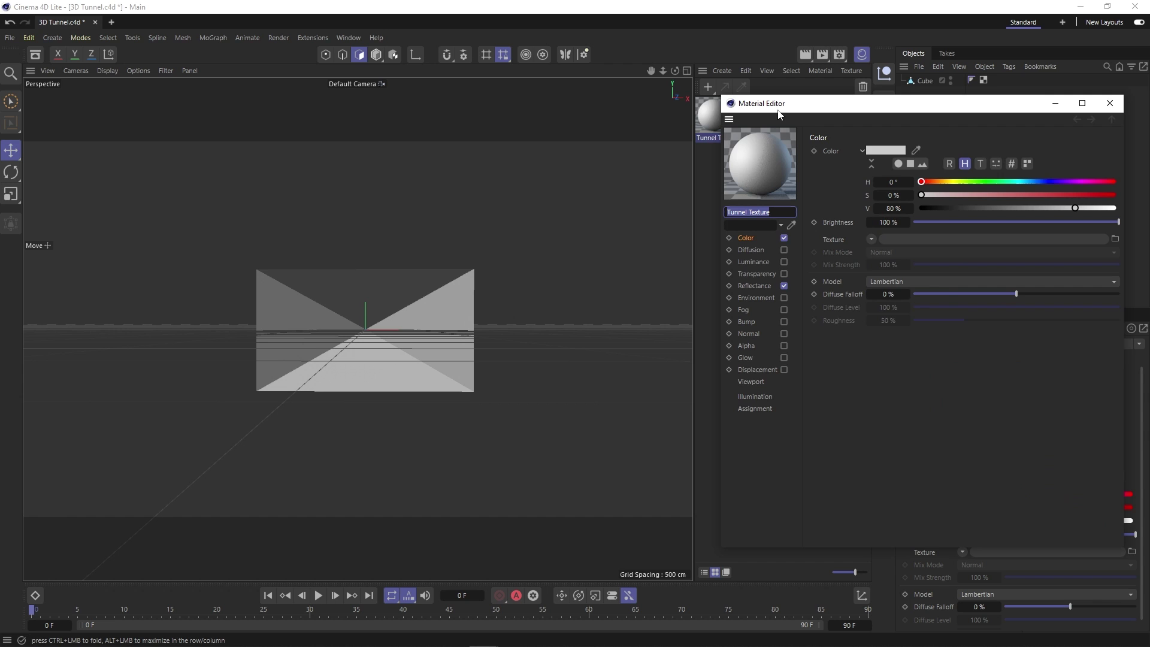
drag(781, 110, 540, 111)
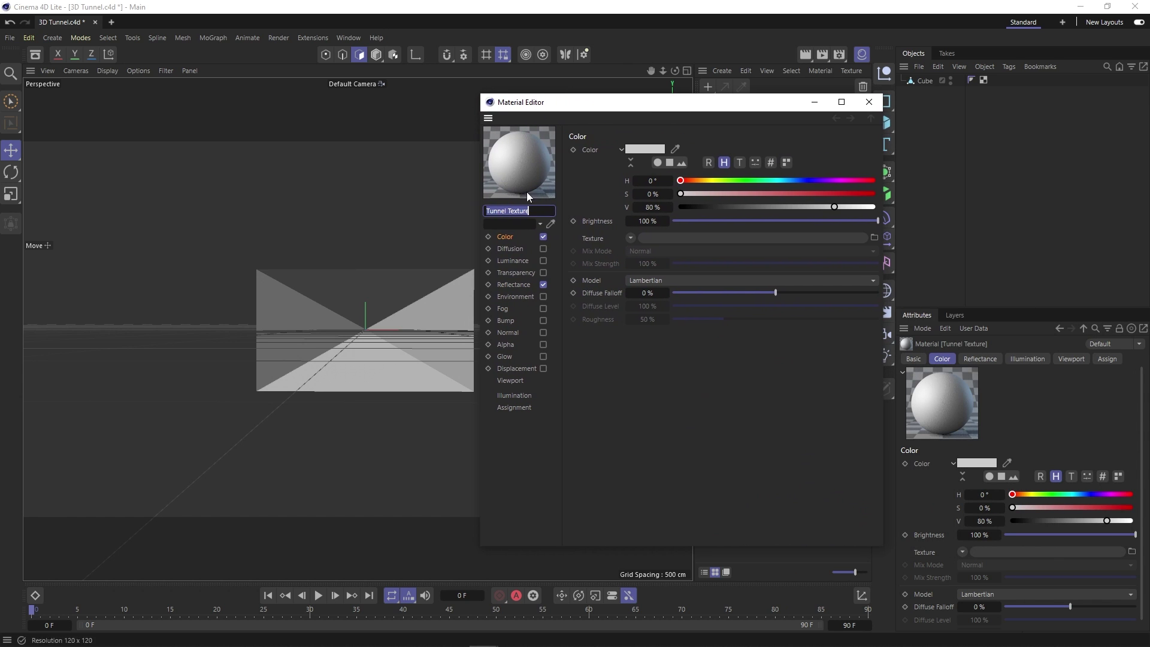
click(543, 236)
click(543, 285)
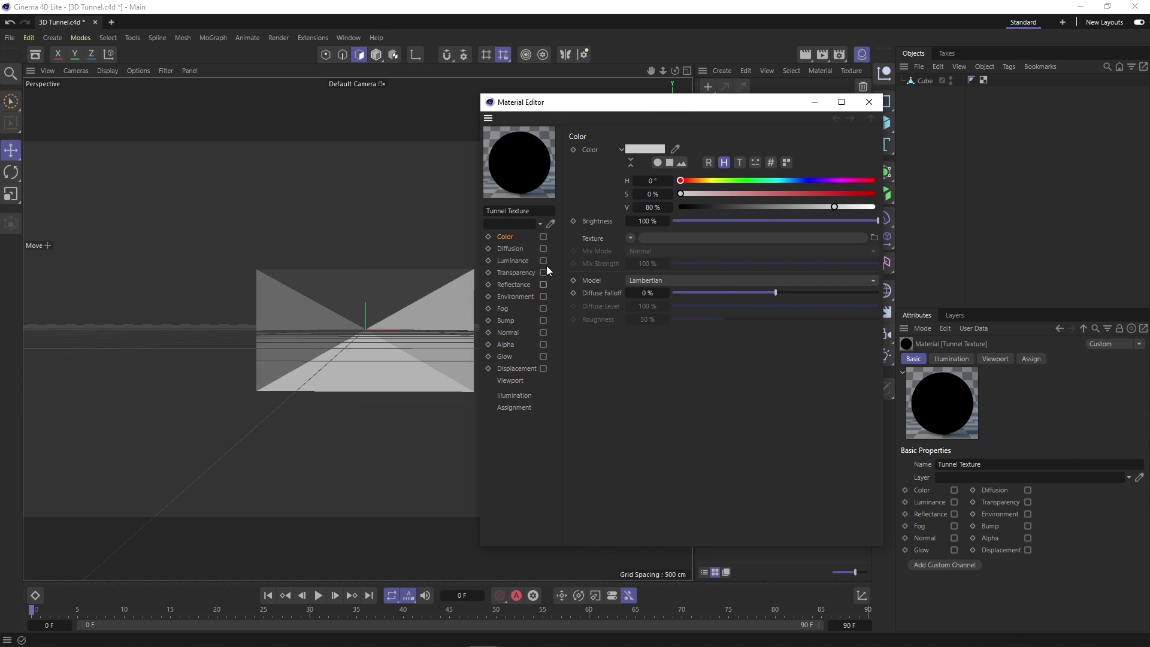
click(543, 261)
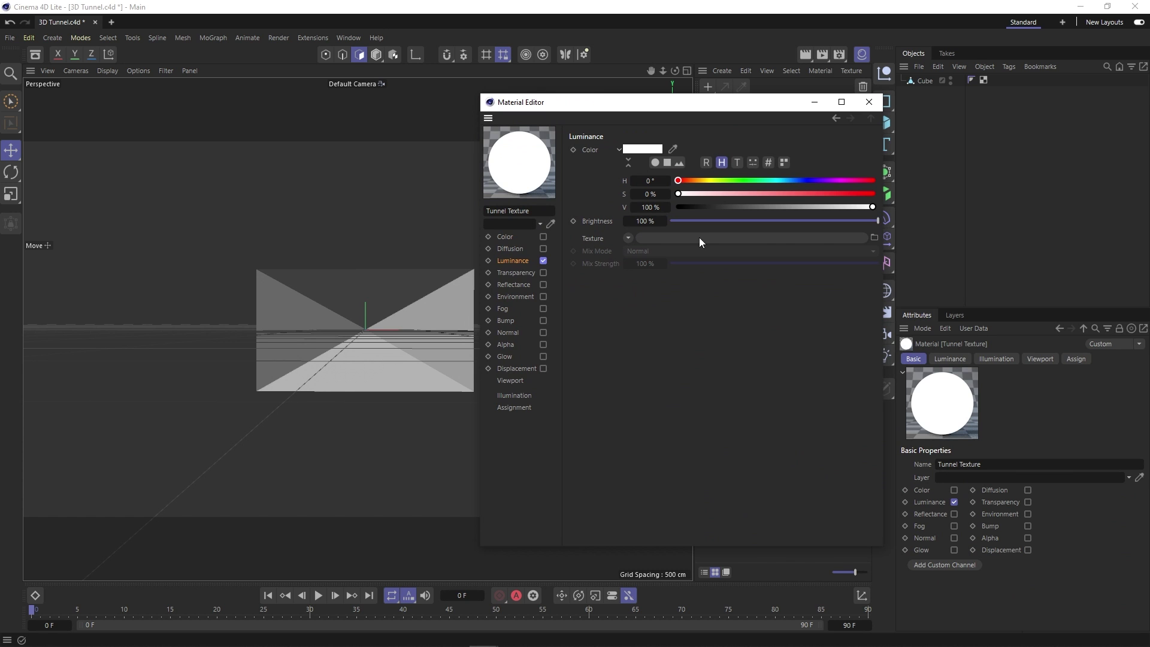
click(873, 237)
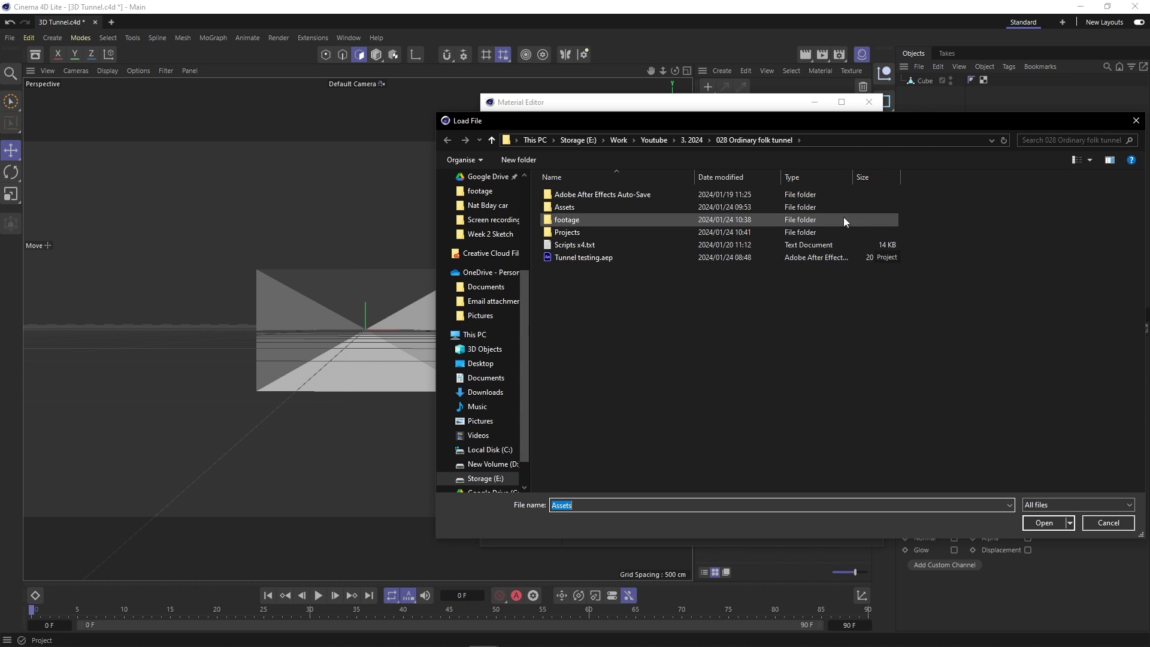
double_click(575, 219)
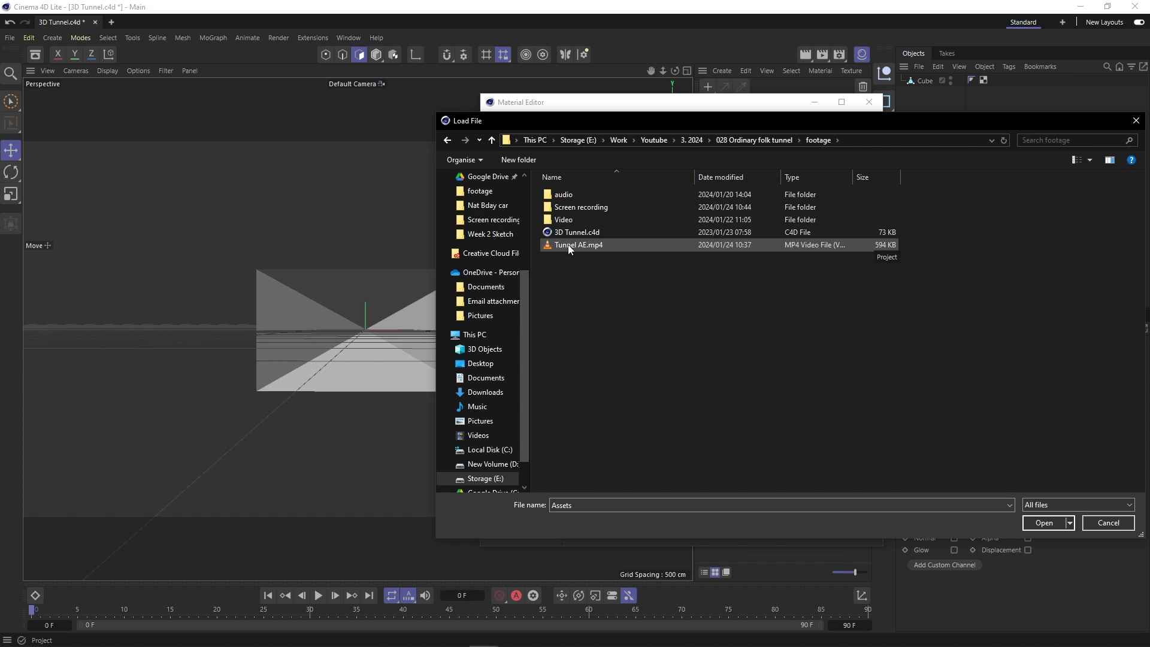
click(580, 245)
click(1039, 523)
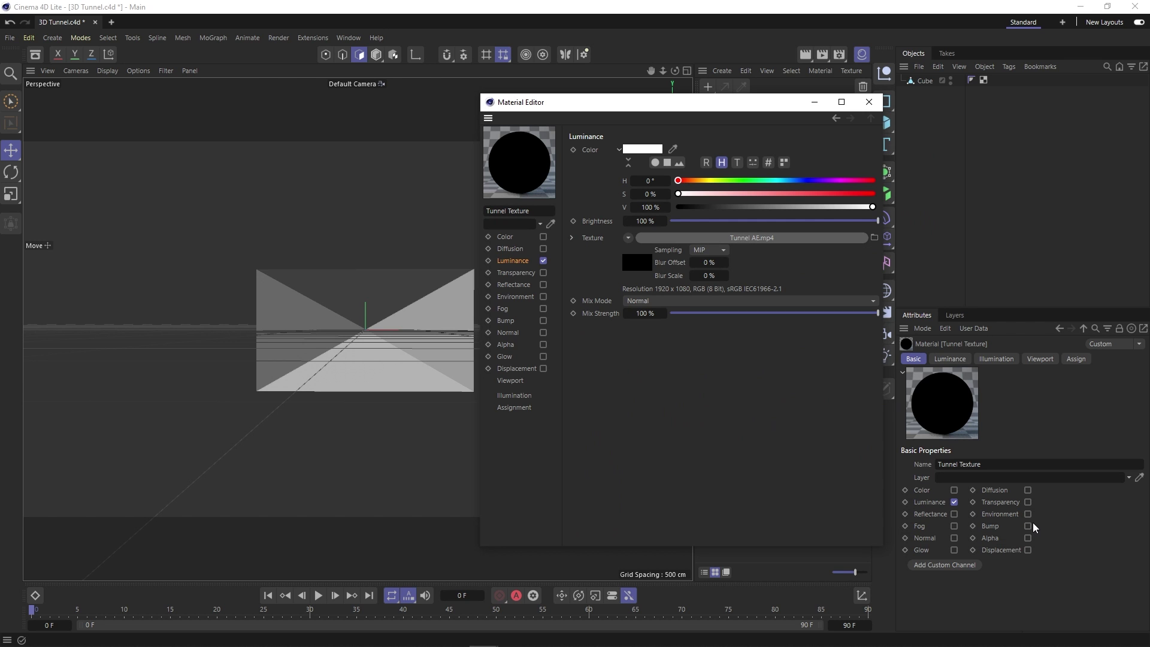
Set the material's viewport texture preview size to 2048x2048.
click(508, 381)
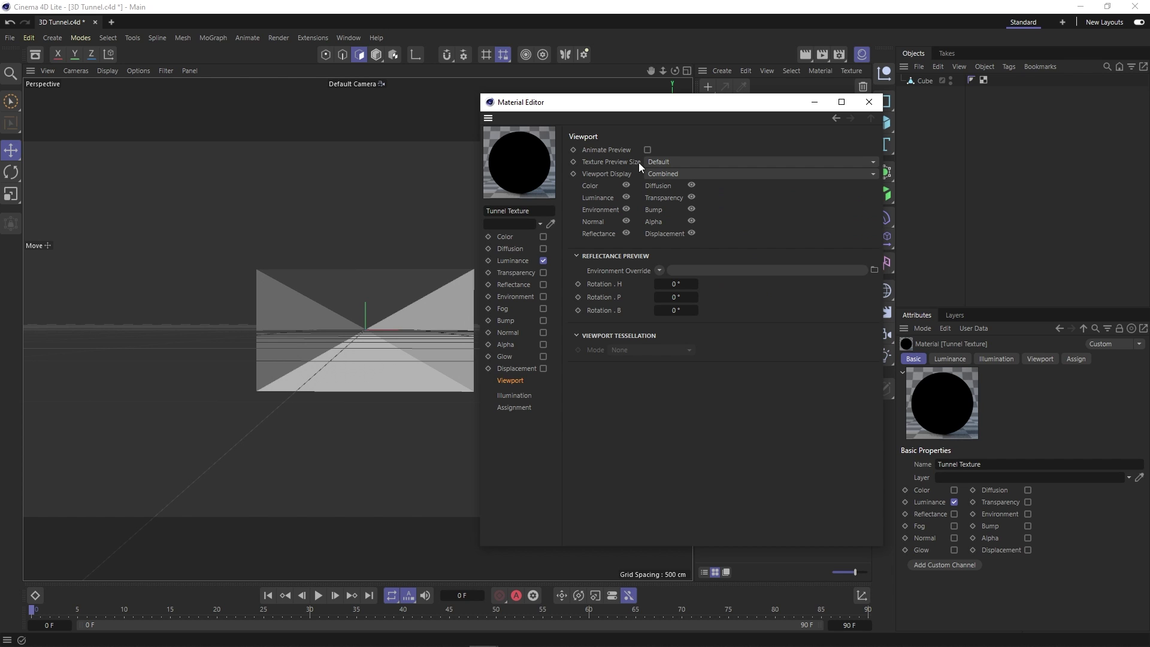
click(678, 161)
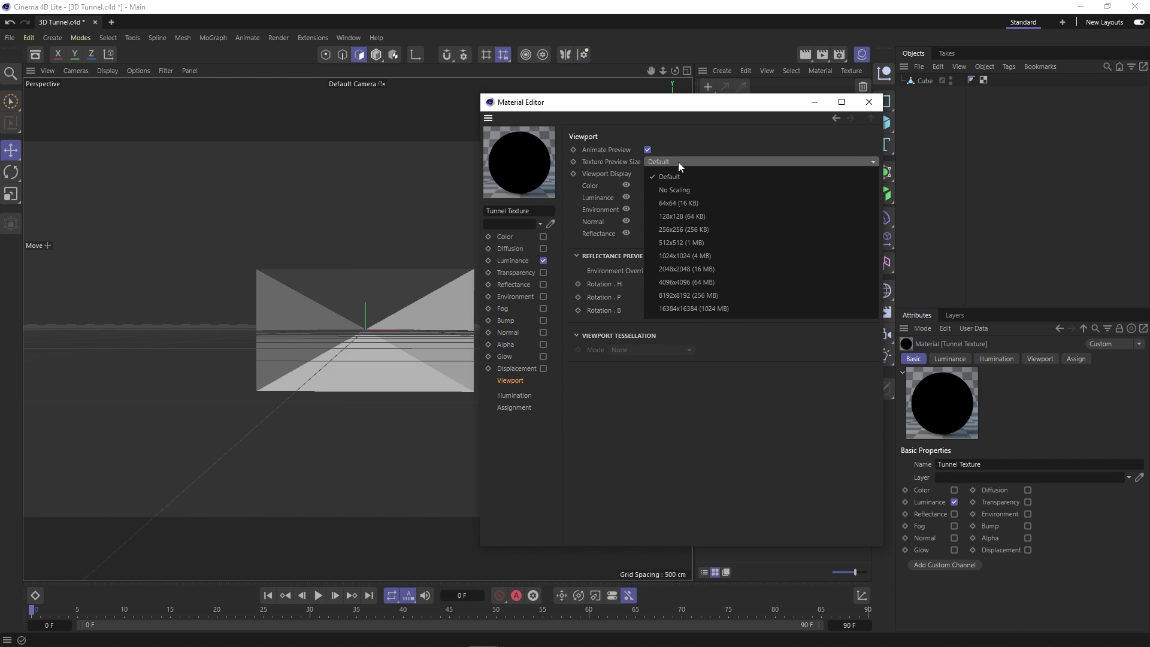
click(681, 269)
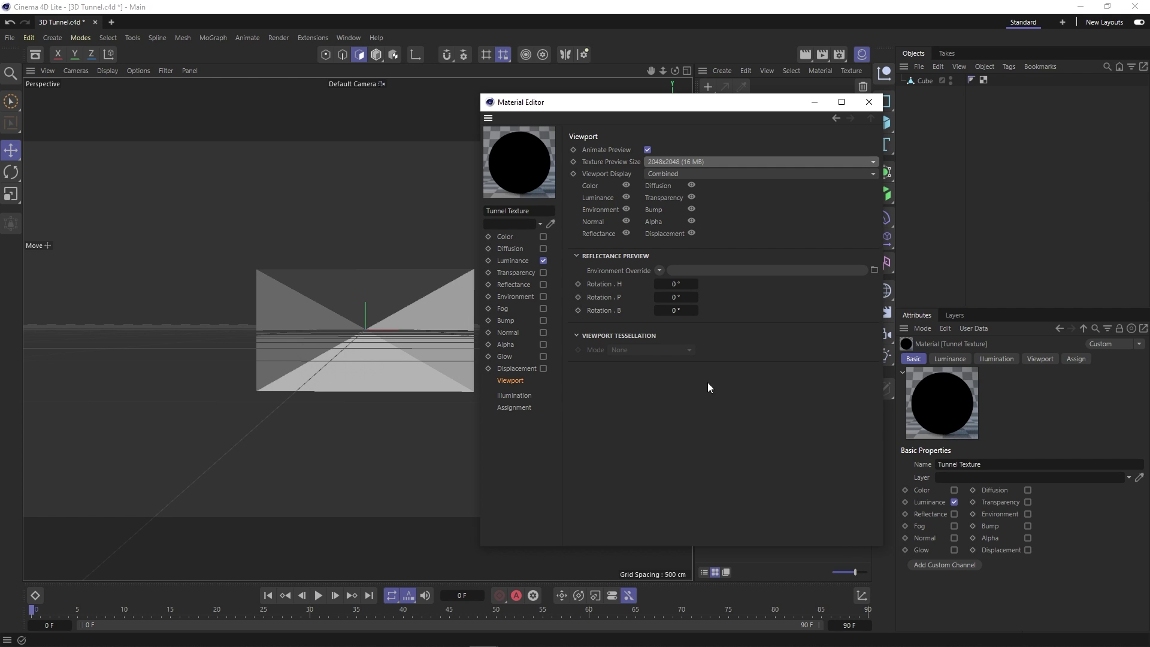
Apply Tunnel Texture to the cube and scrub the timeline to check the video texture.
click(869, 102)
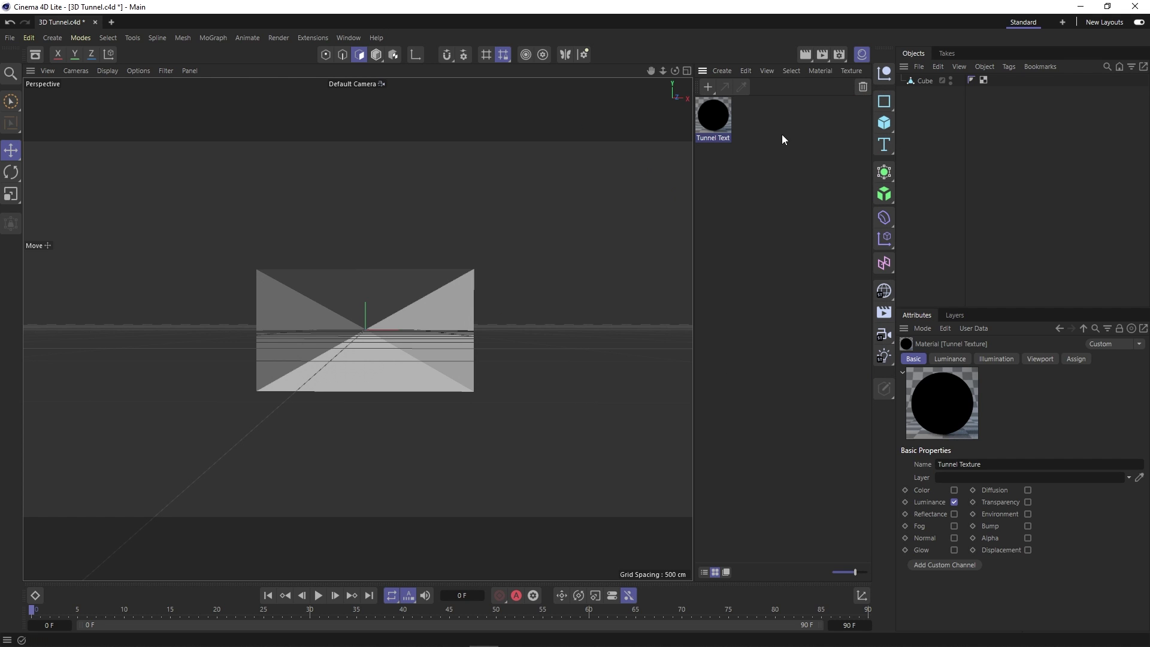
drag(712, 117, 385, 347)
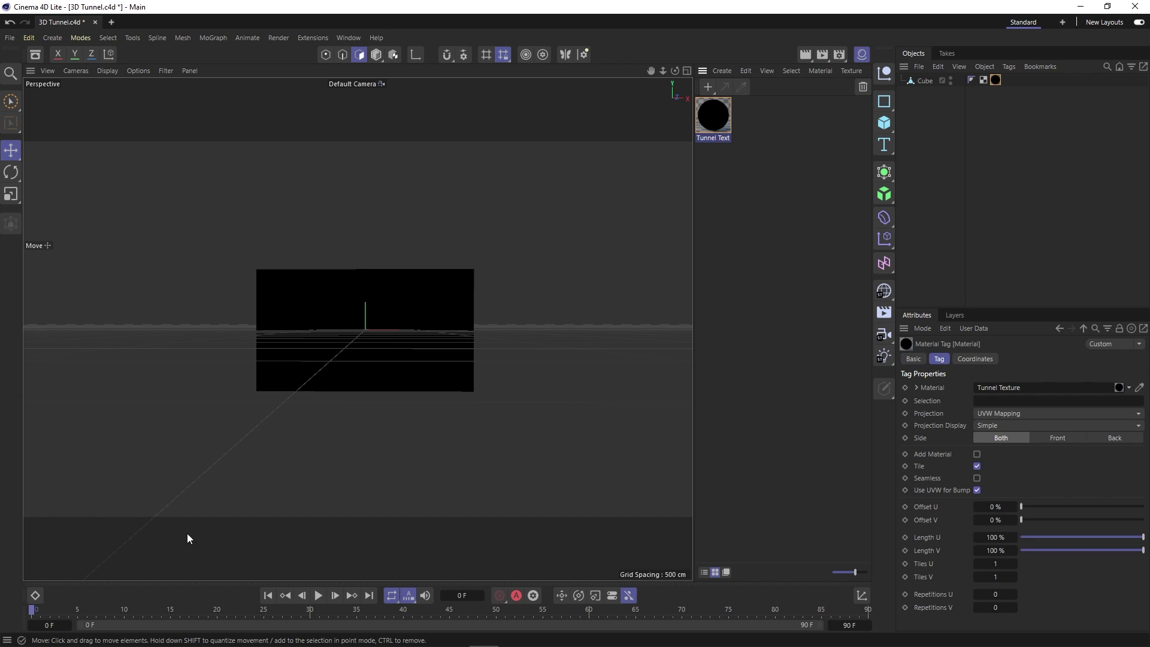
drag(33, 609, 272, 609)
scroll(423, 404, up, 3)
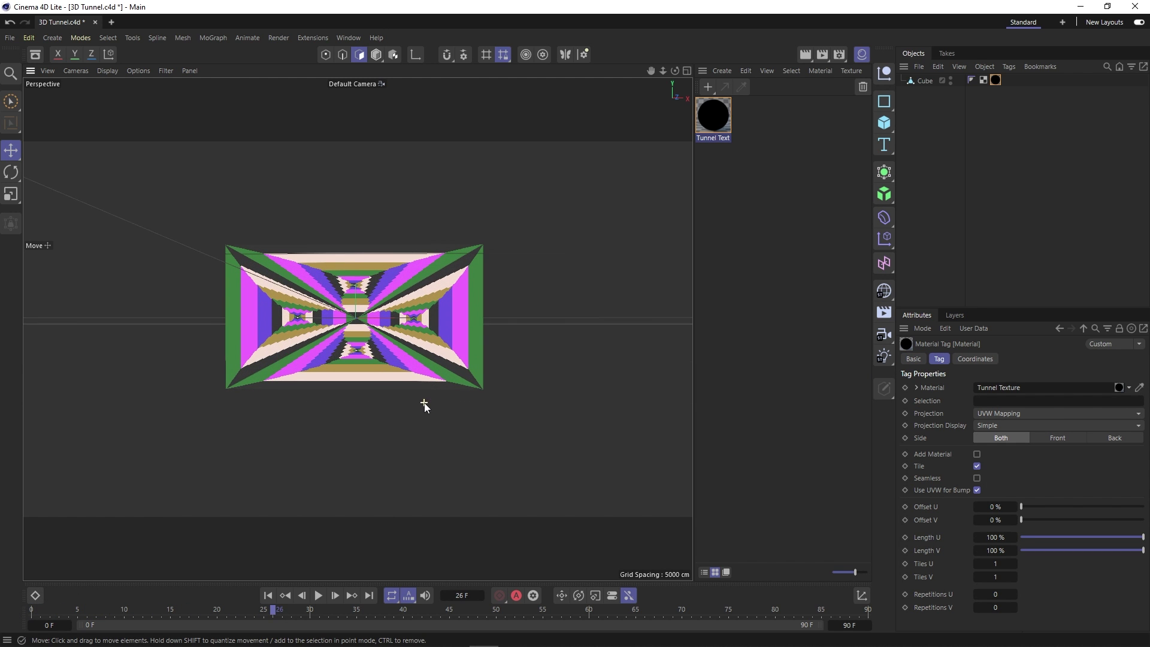
scroll(411, 419, up, 3)
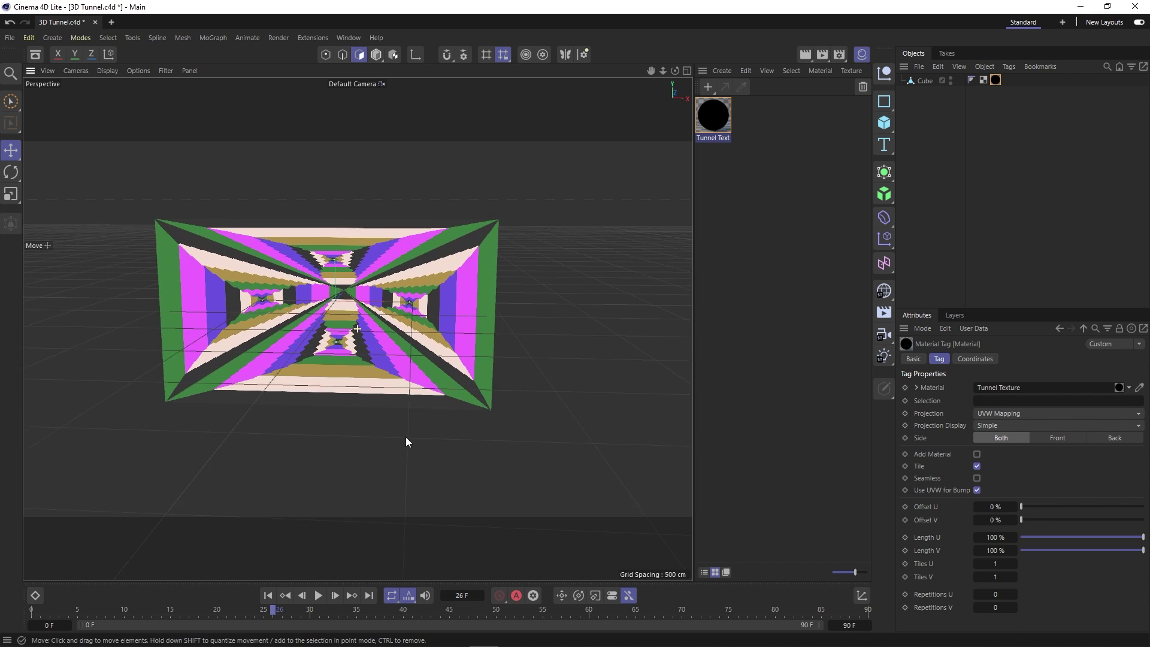
drag(81, 610, 336, 609)
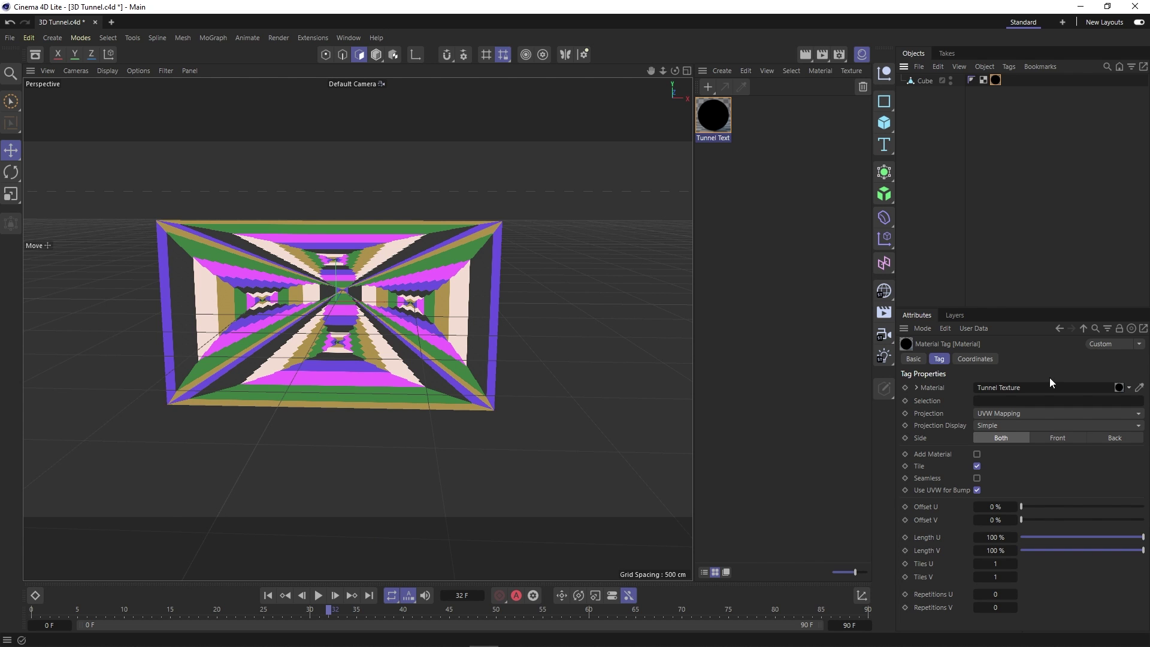
Set the texture tag to Flat projection without tiling, with horizontal scale S.X 960 cm.
click(1040, 413)
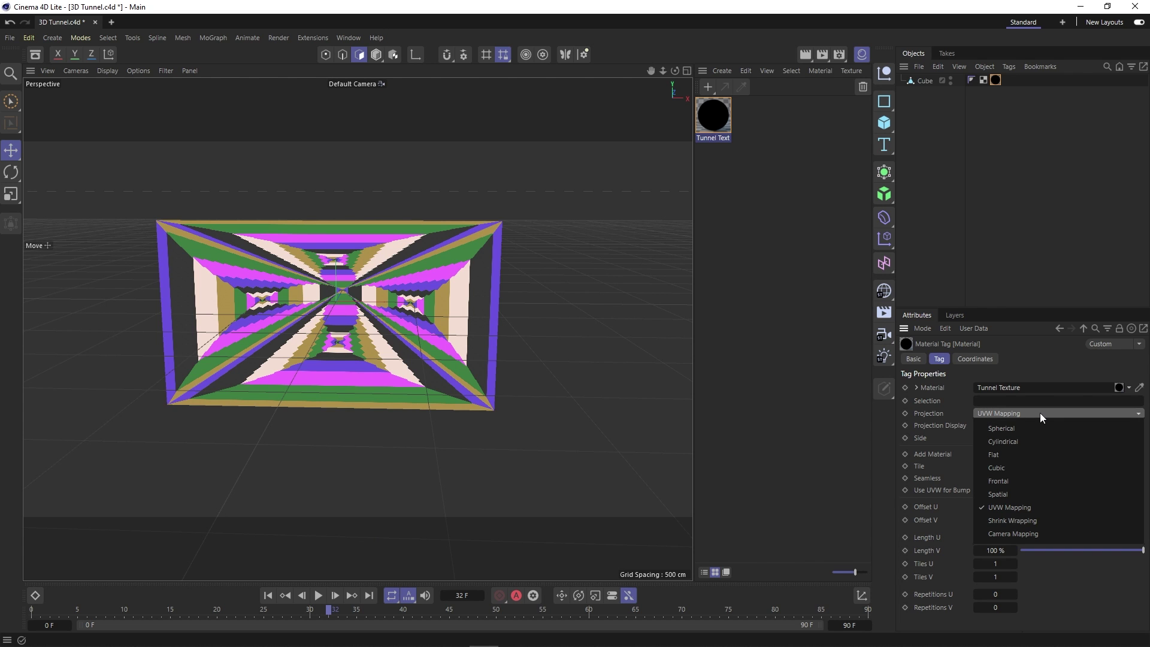
click(1029, 454)
click(976, 466)
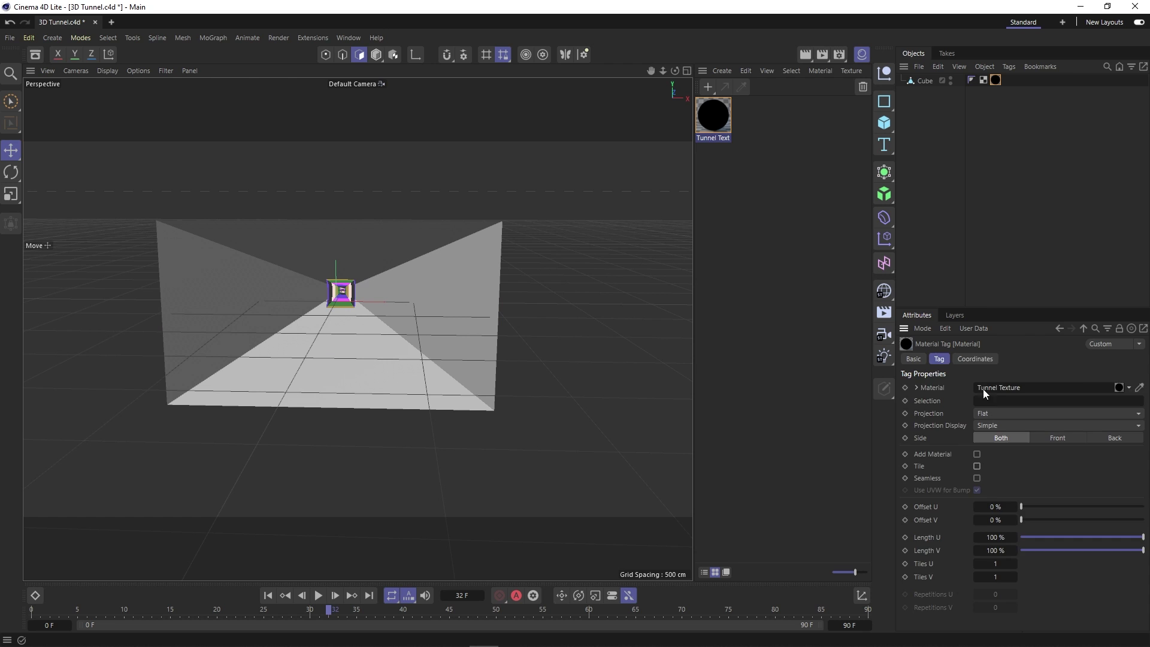
click(982, 359)
double_click(1106, 387)
text(960)
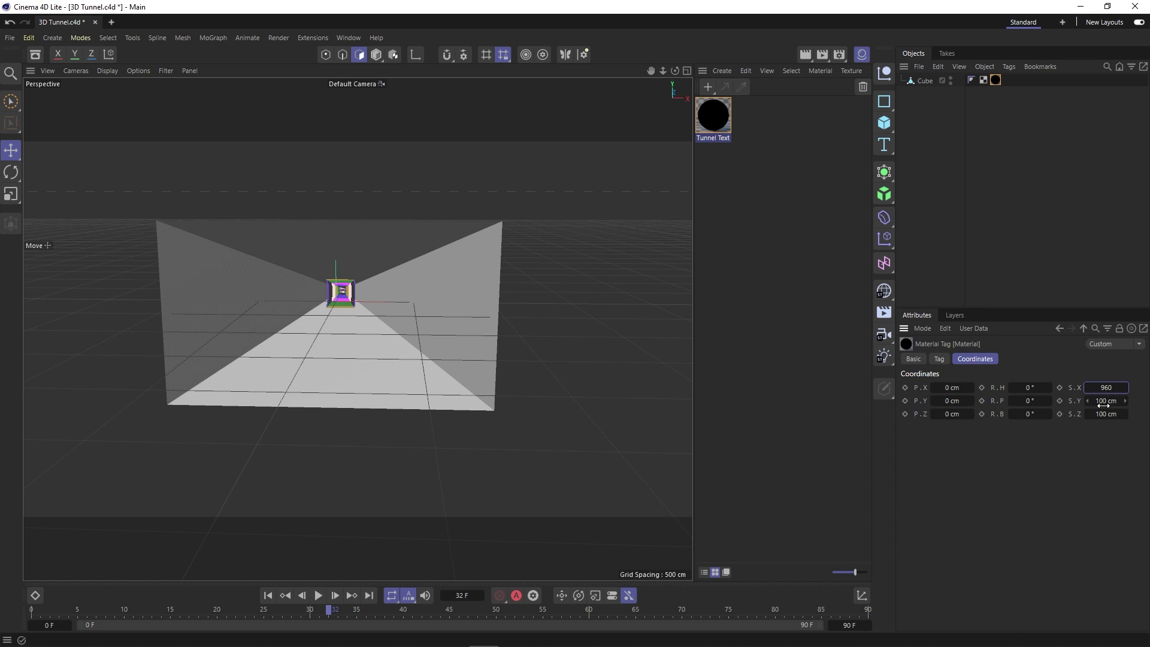
double_click(1104, 401)
Set the texture S.Y to 540 cm and add a Twist deformer as a child of Cube.
text(540)
key(Return)
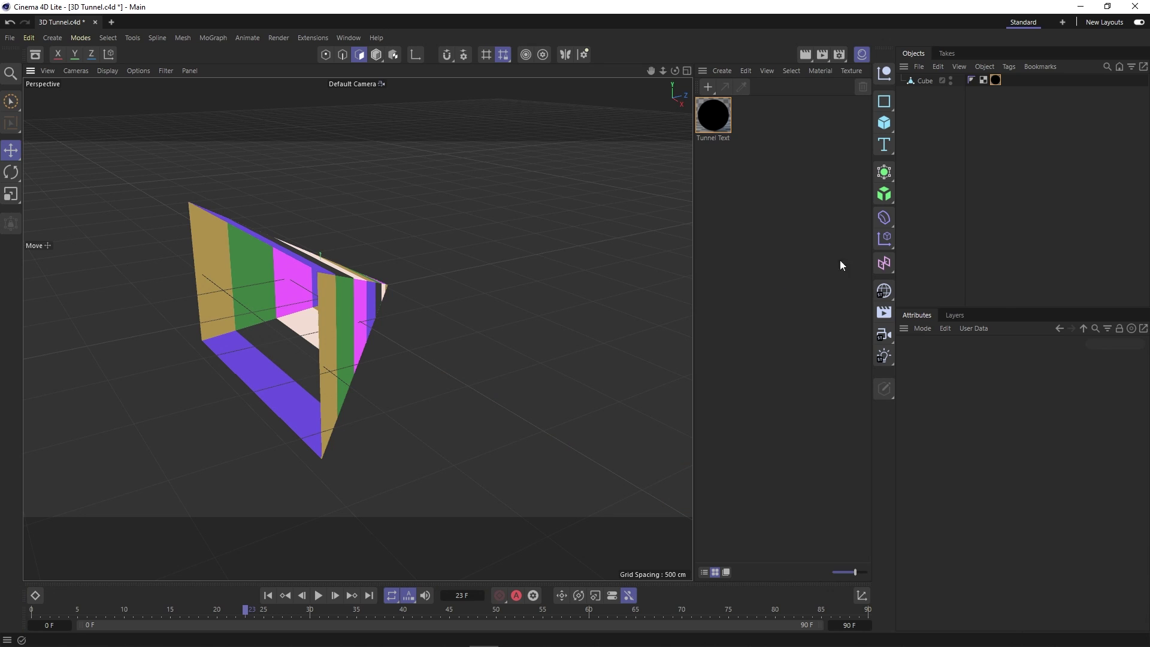
click(883, 217)
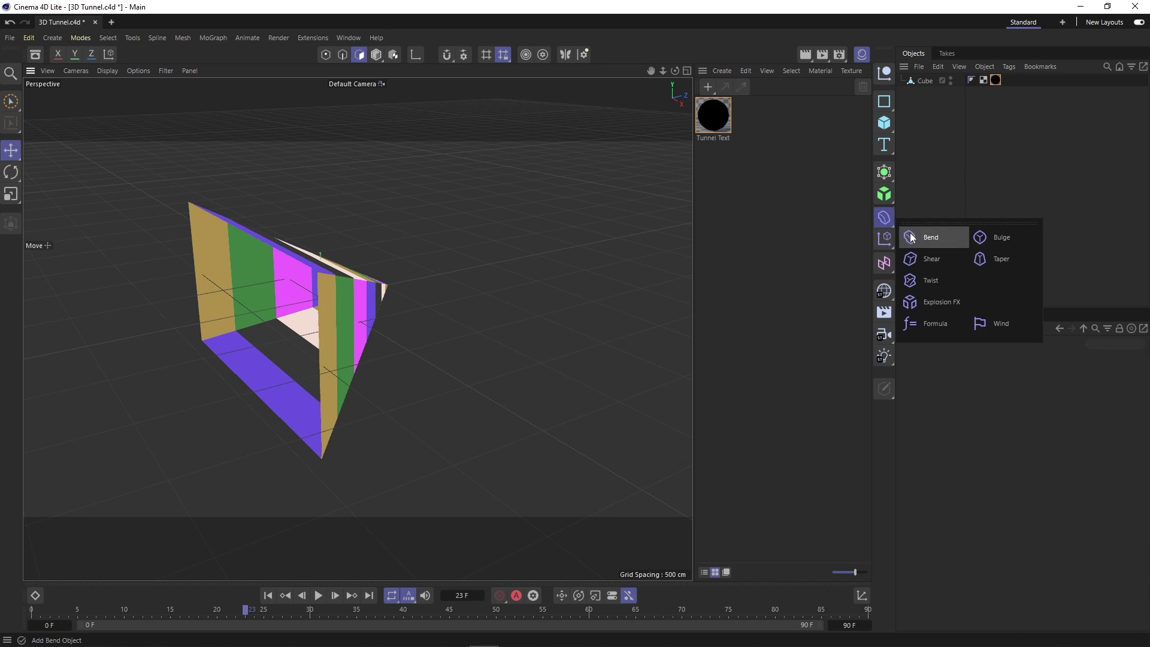
click(927, 280)
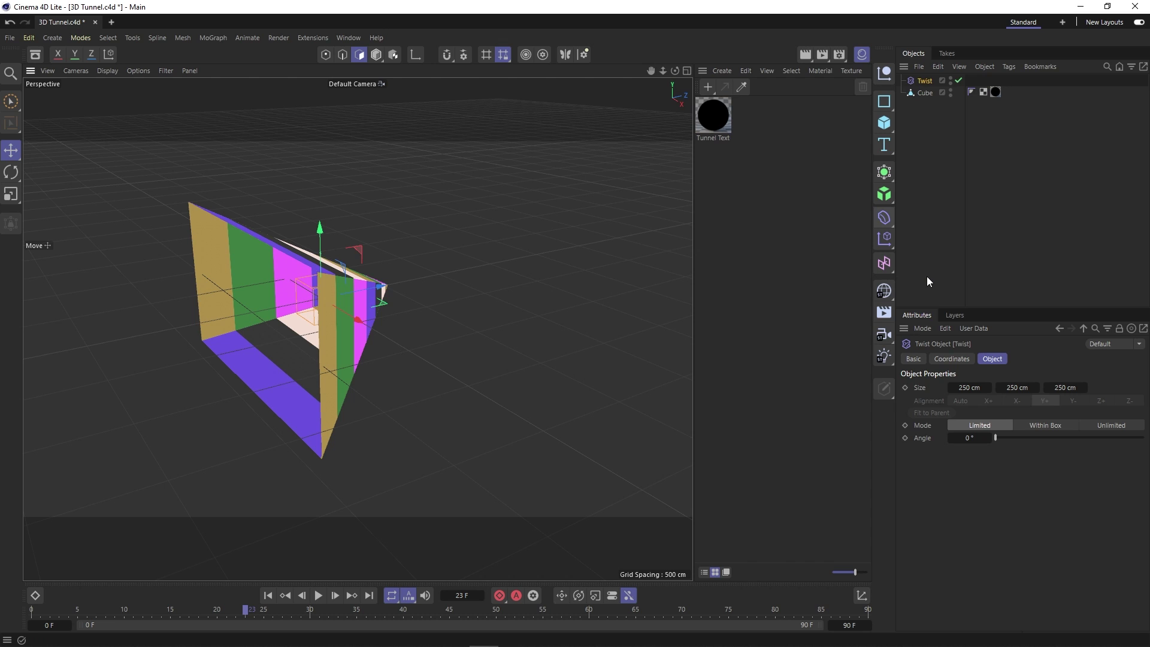
drag(925, 80, 926, 93)
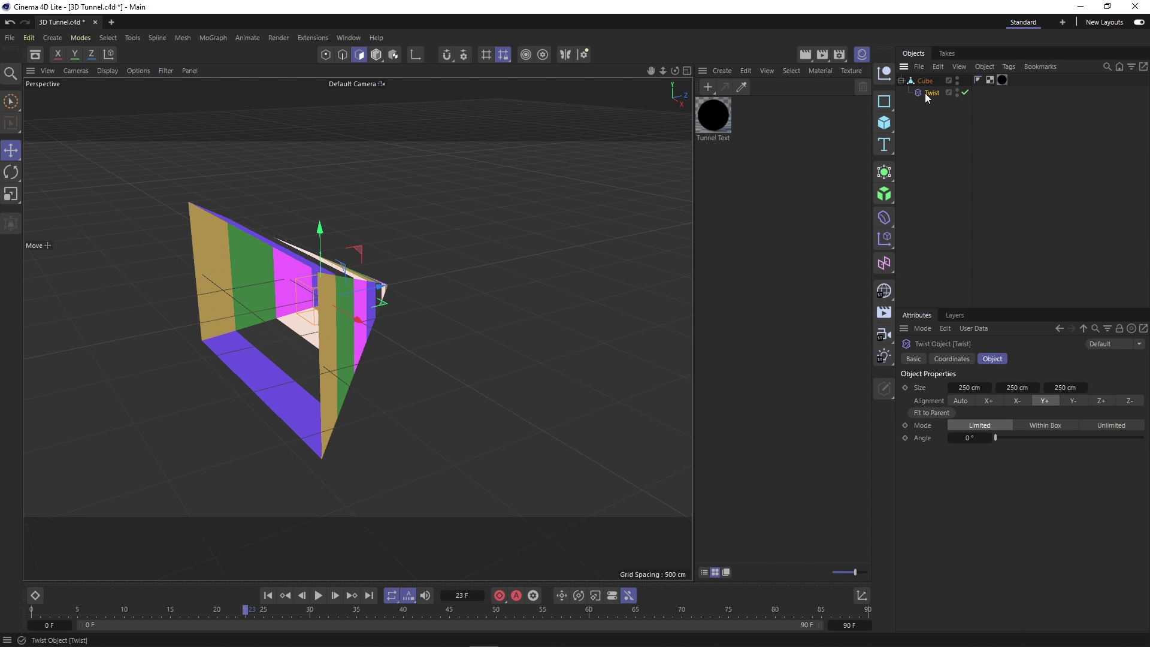
Align the Twist to Z+, fit it to the cube, and undo a 99° test twist.
click(1102, 401)
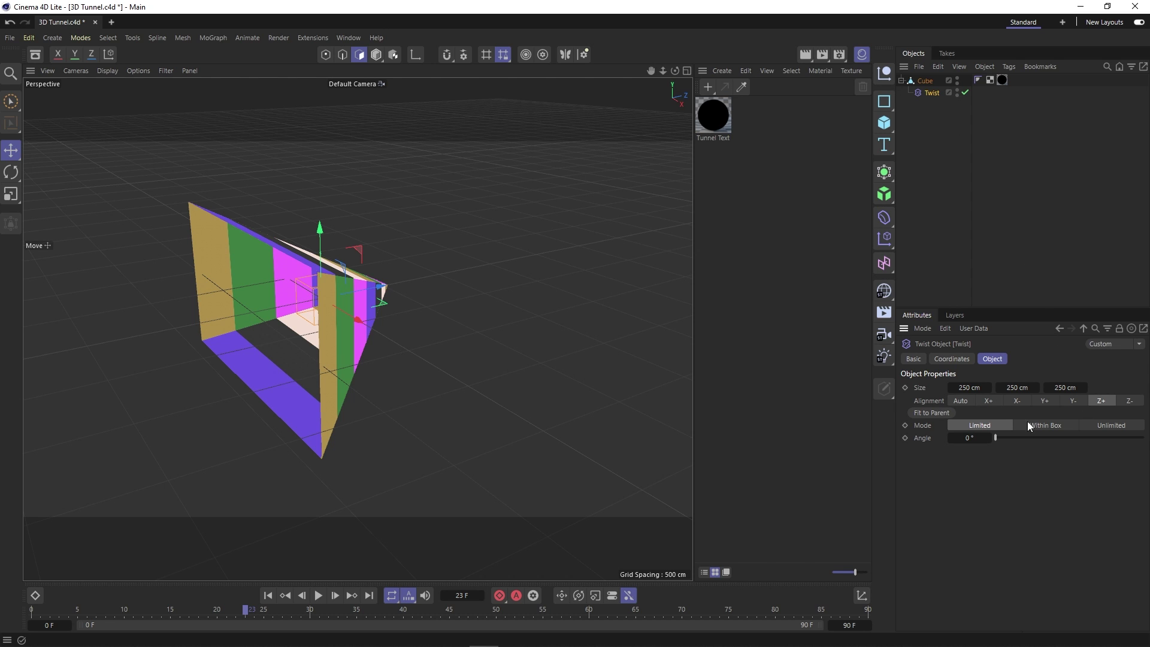
click(932, 411)
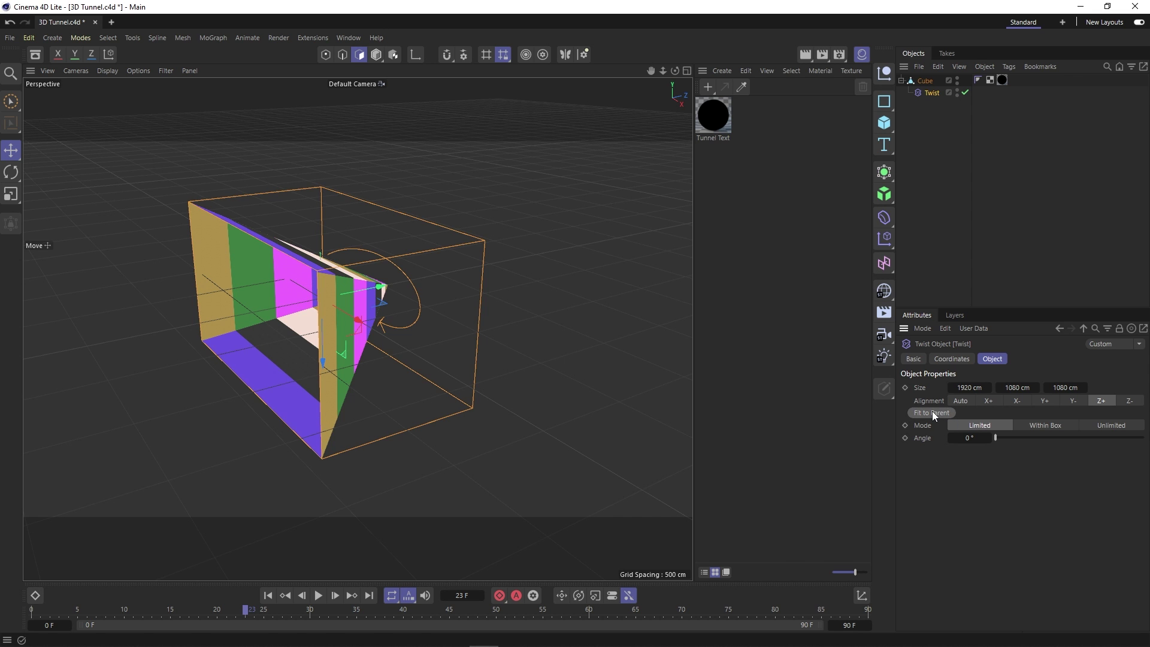
alt+drag(449, 459, 527, 447)
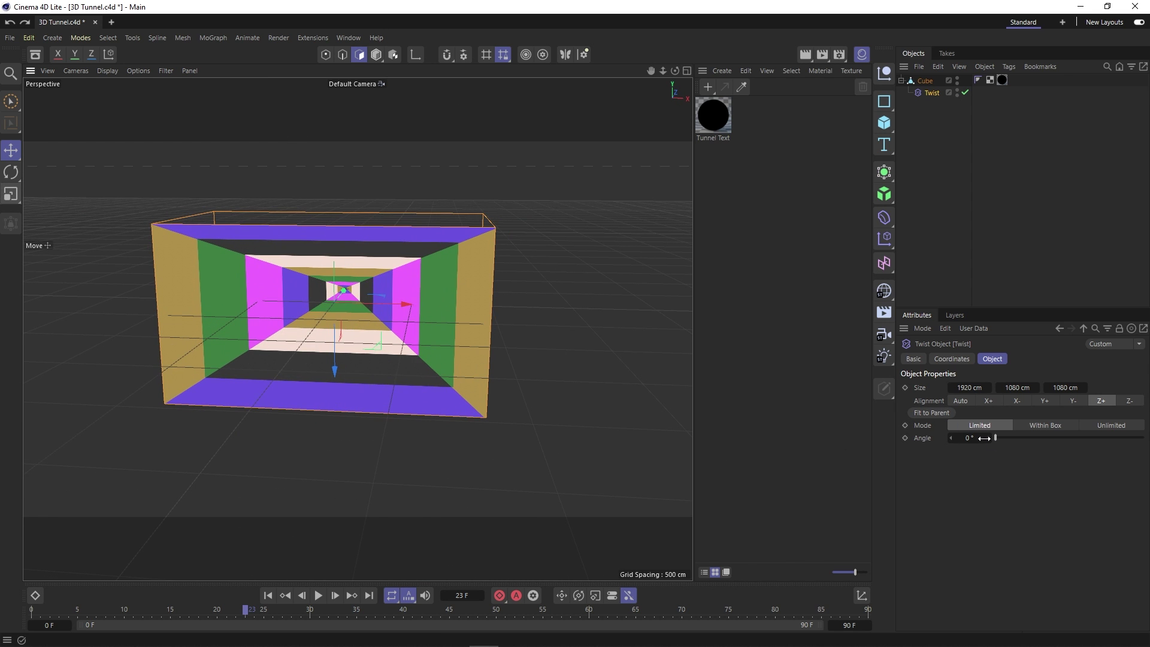
drag(984, 438, 1038, 436)
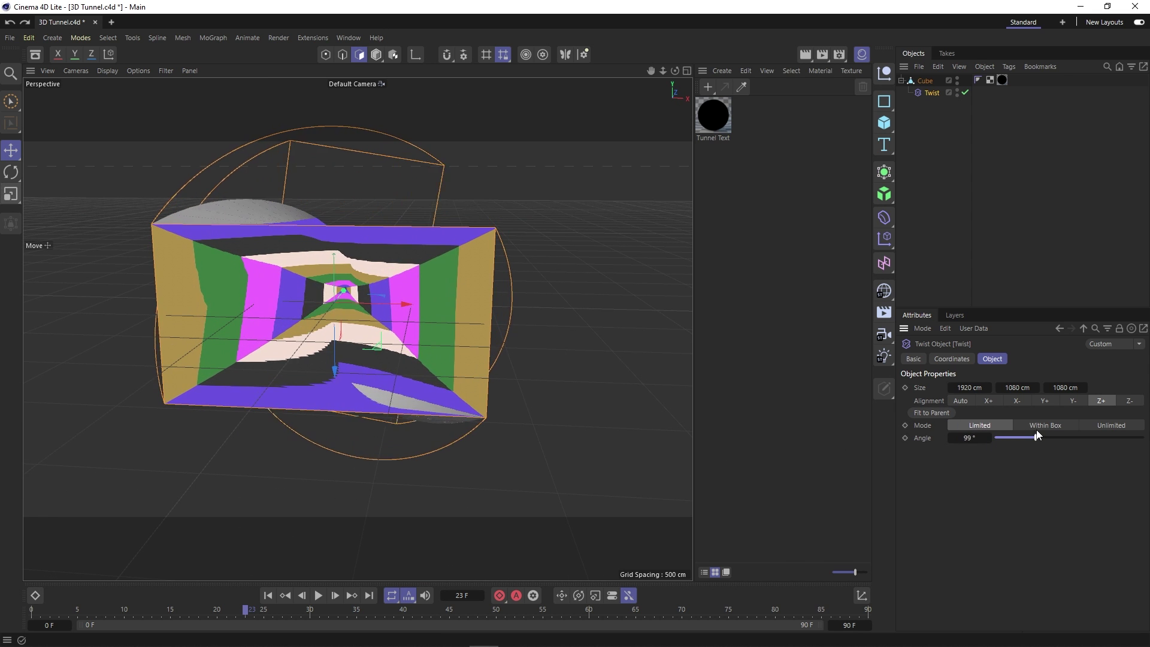
key(ctrl+z)
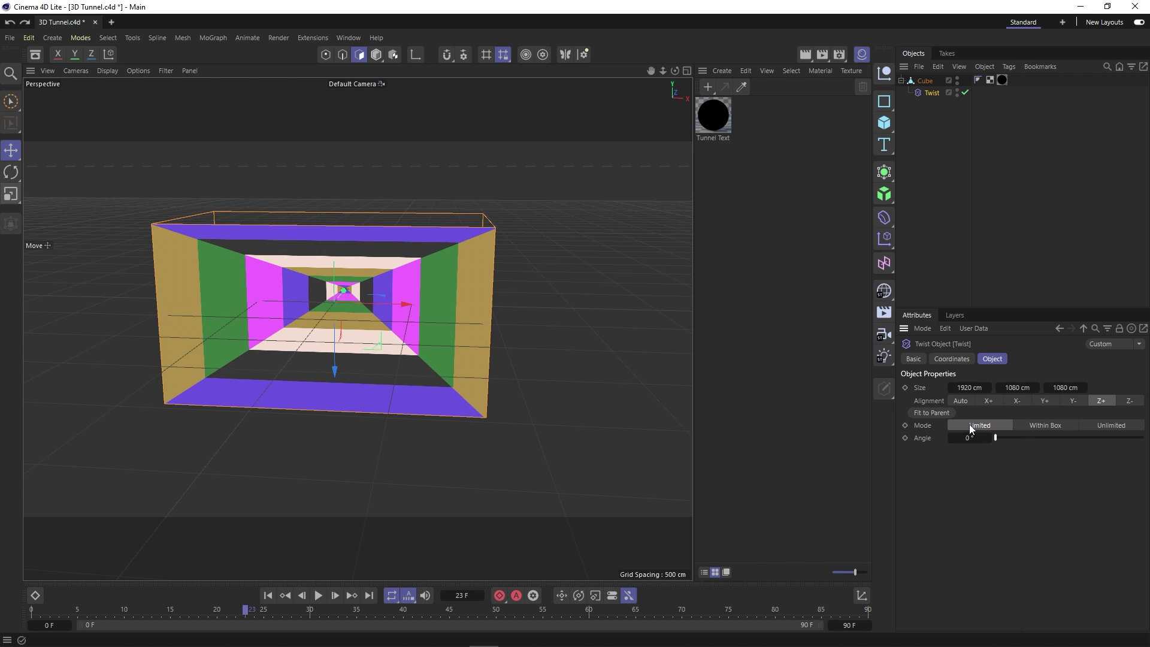
Add a Pin Material tag to the Cube, then drag the Twist angle to preview the deformation.
click(925, 80)
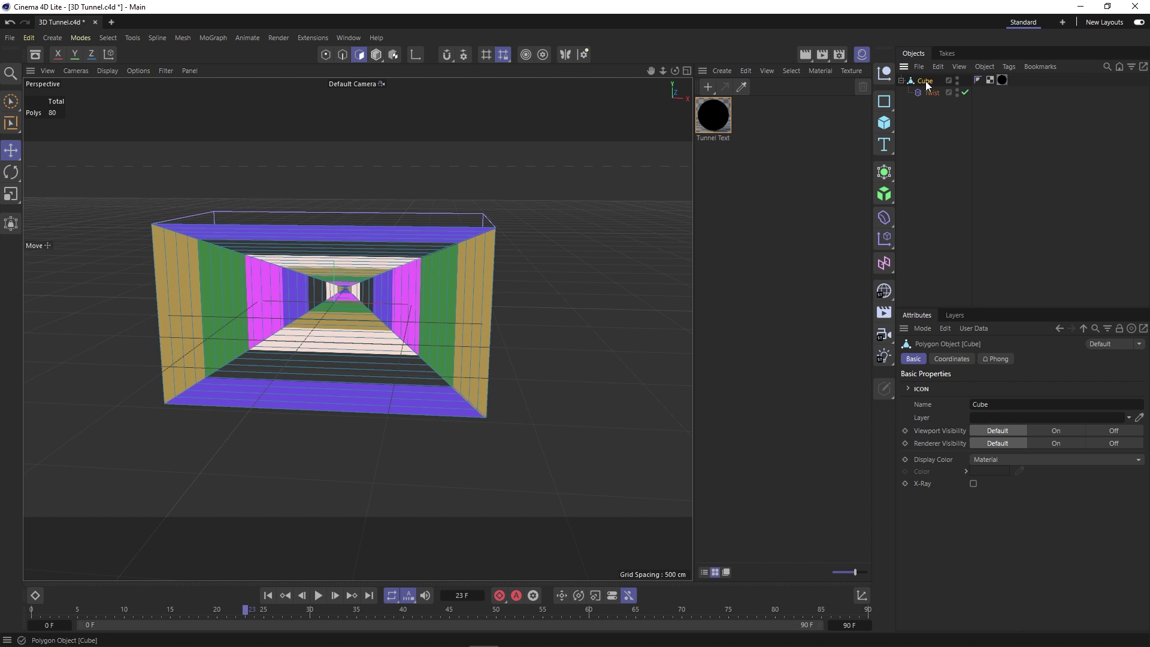
click(1008, 67)
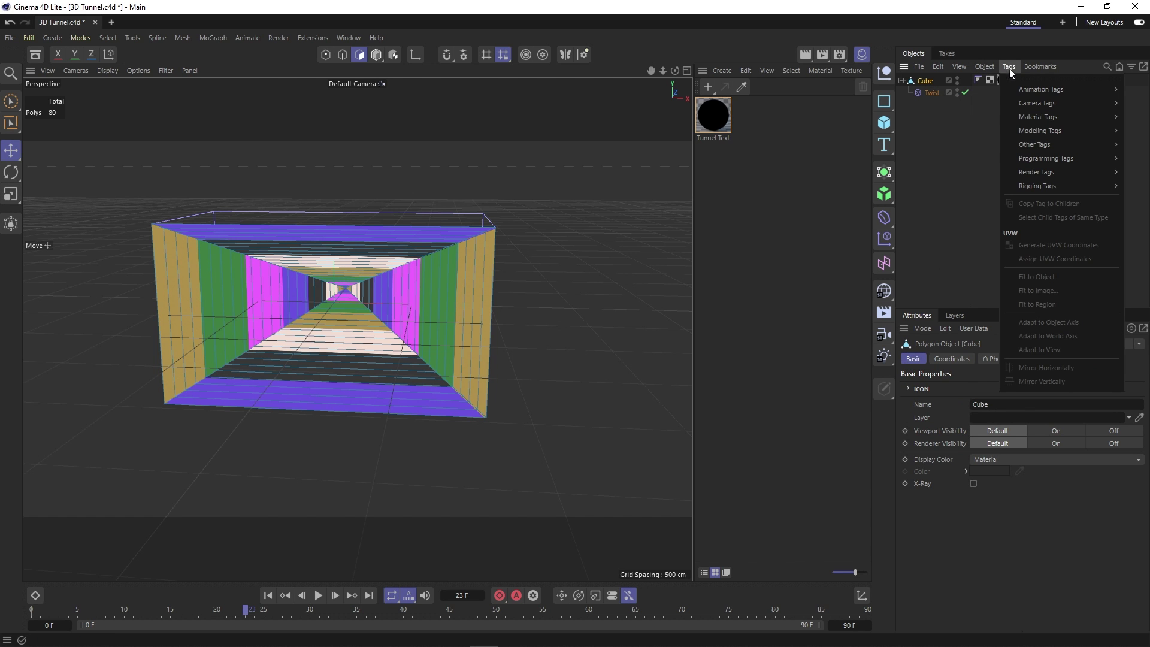
mouse_move(1031, 113)
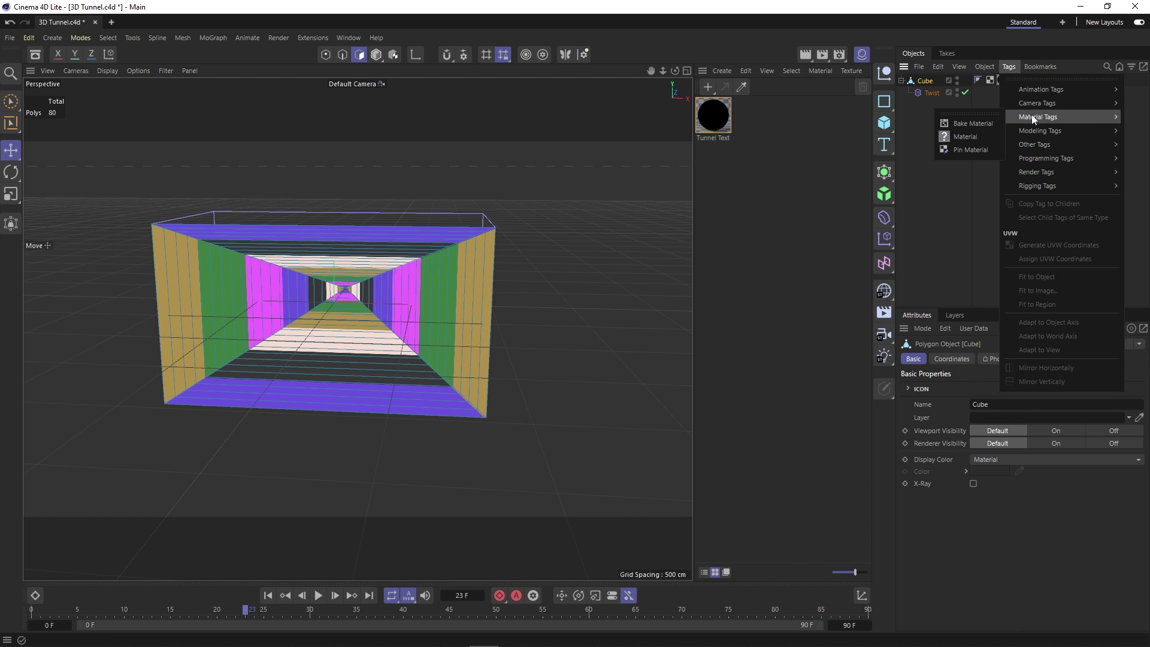
click(975, 150)
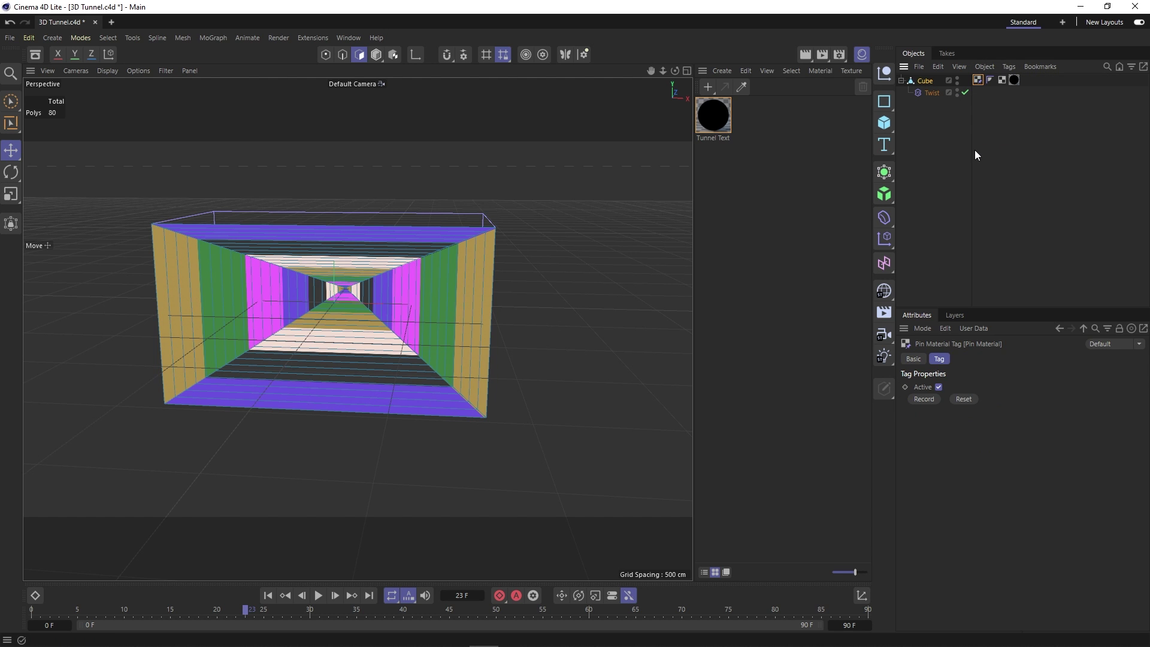
click(932, 94)
drag(994, 438, 895, 413)
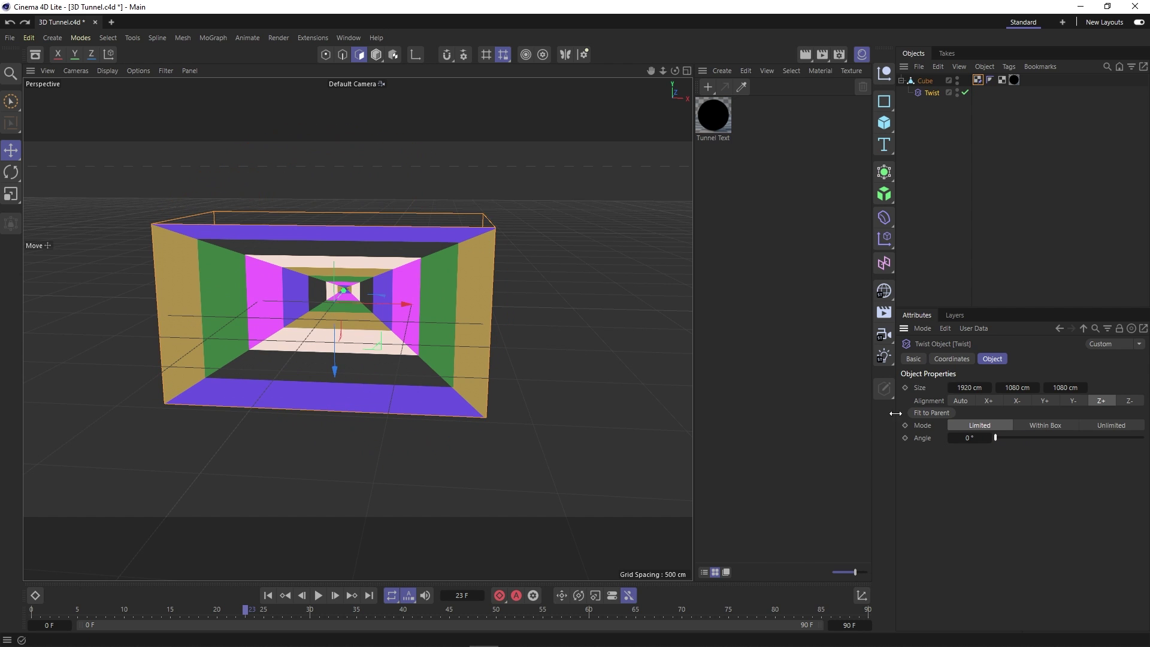
Add a new Camera and reset all its coordinates to the scene origin.
click(793, 346)
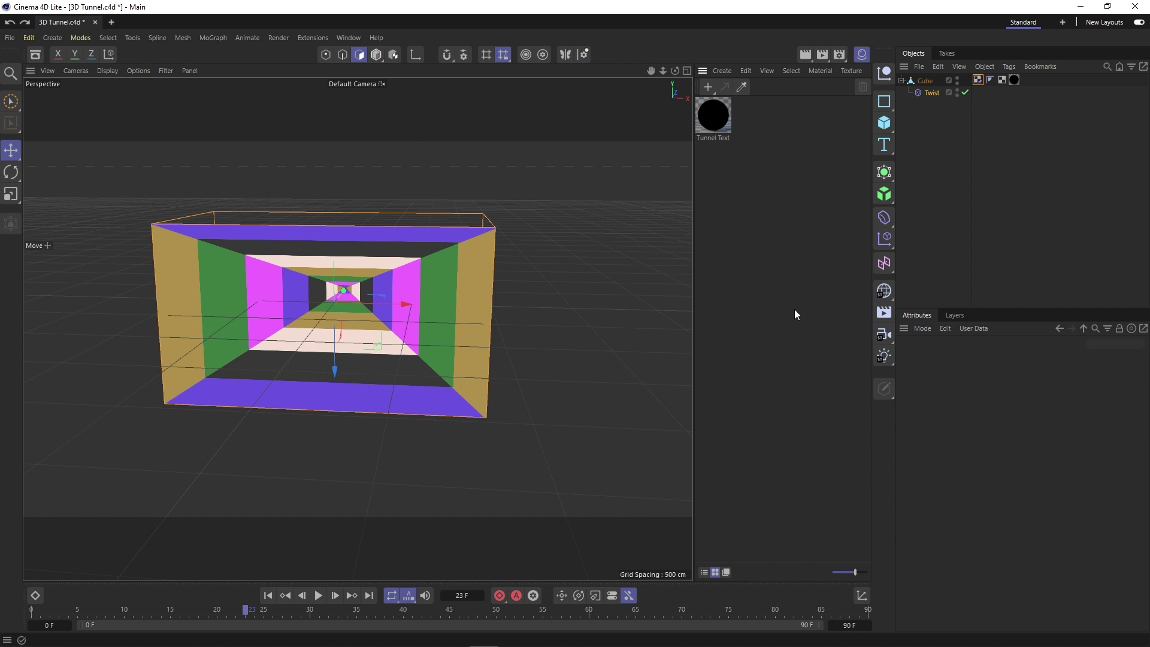
click(884, 336)
click(952, 359)
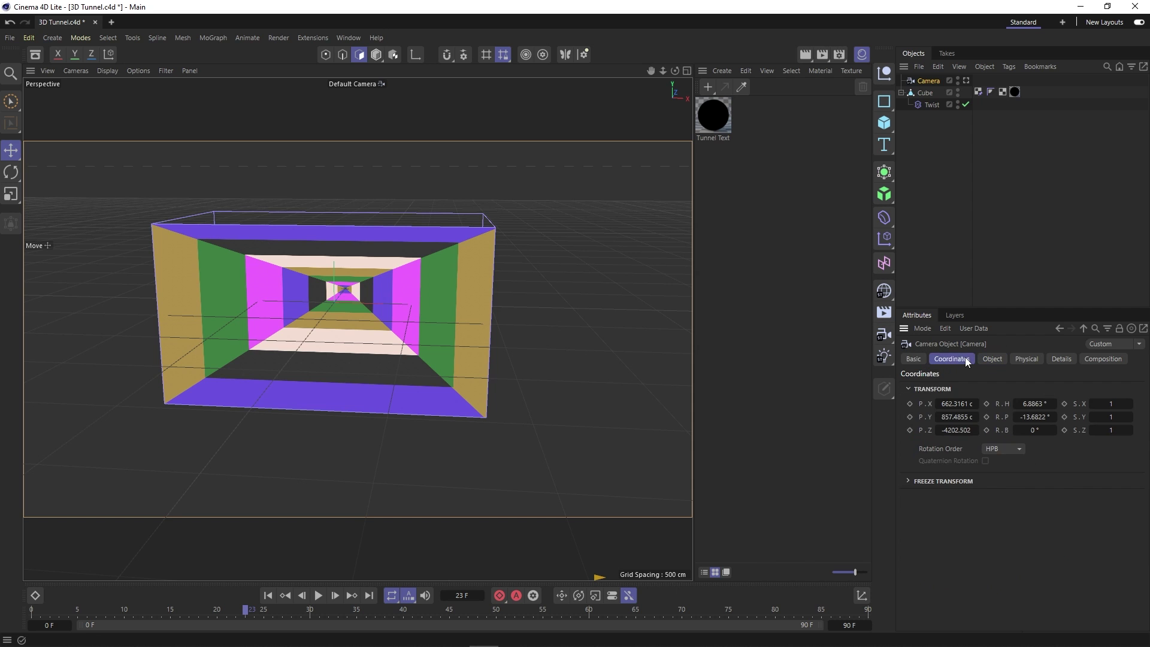
right_click(932, 398)
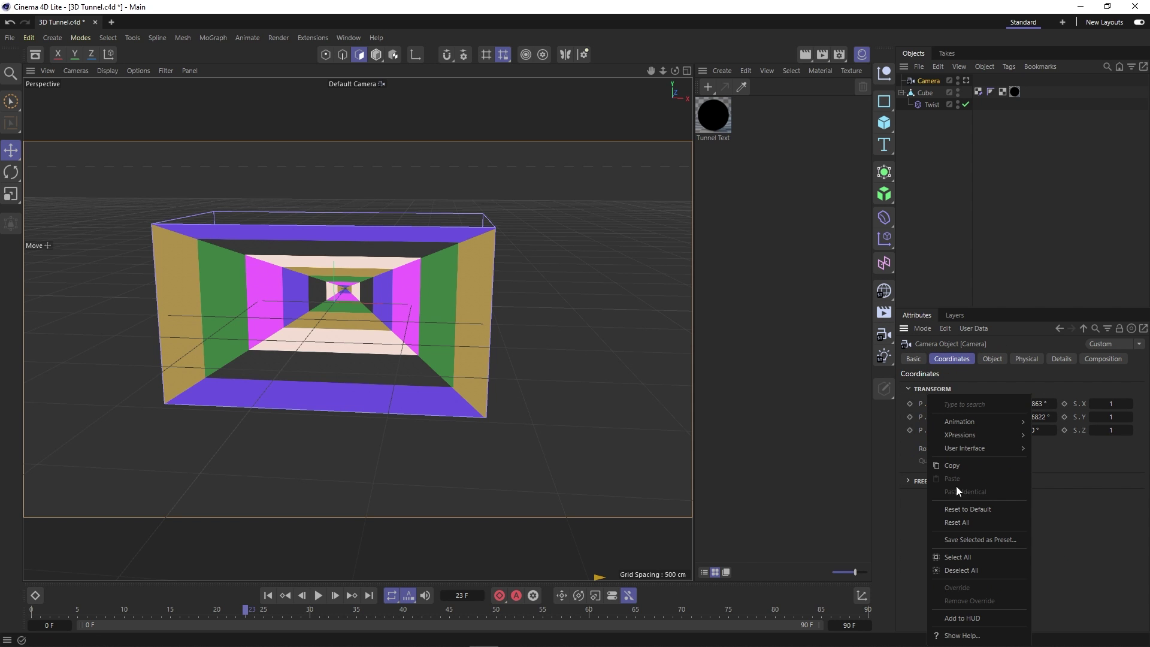
click(965, 522)
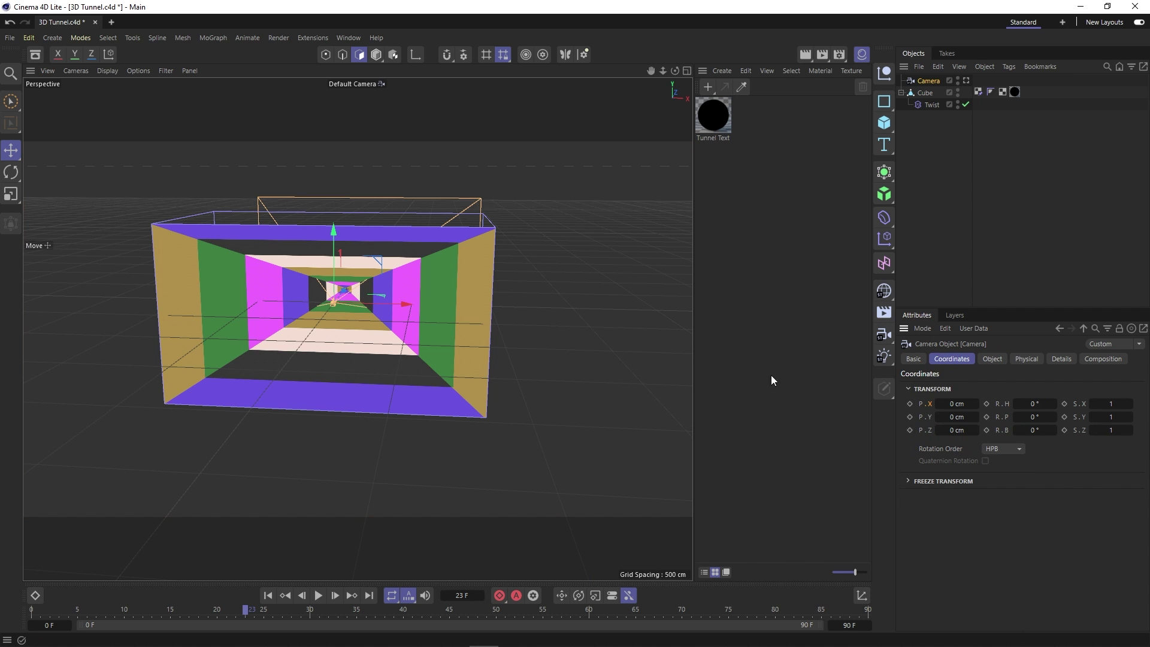
In the four-view layout, drag the camera back along Z to -2403.648 cm.
middle_click(567, 336)
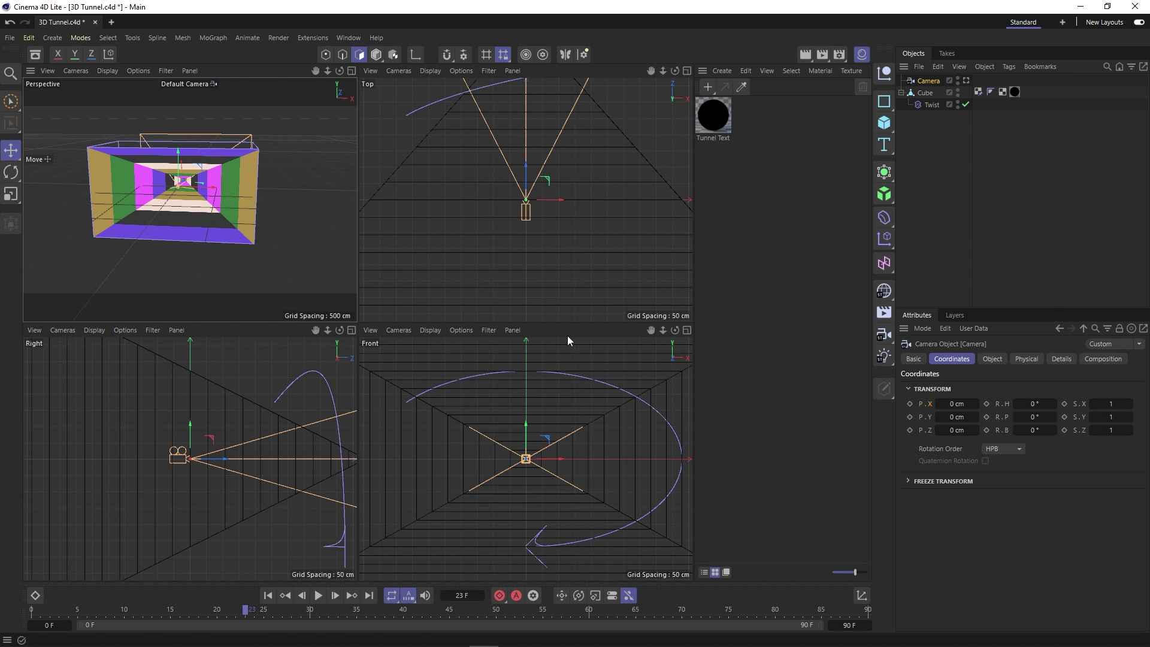
scroll(566, 221, down, 8)
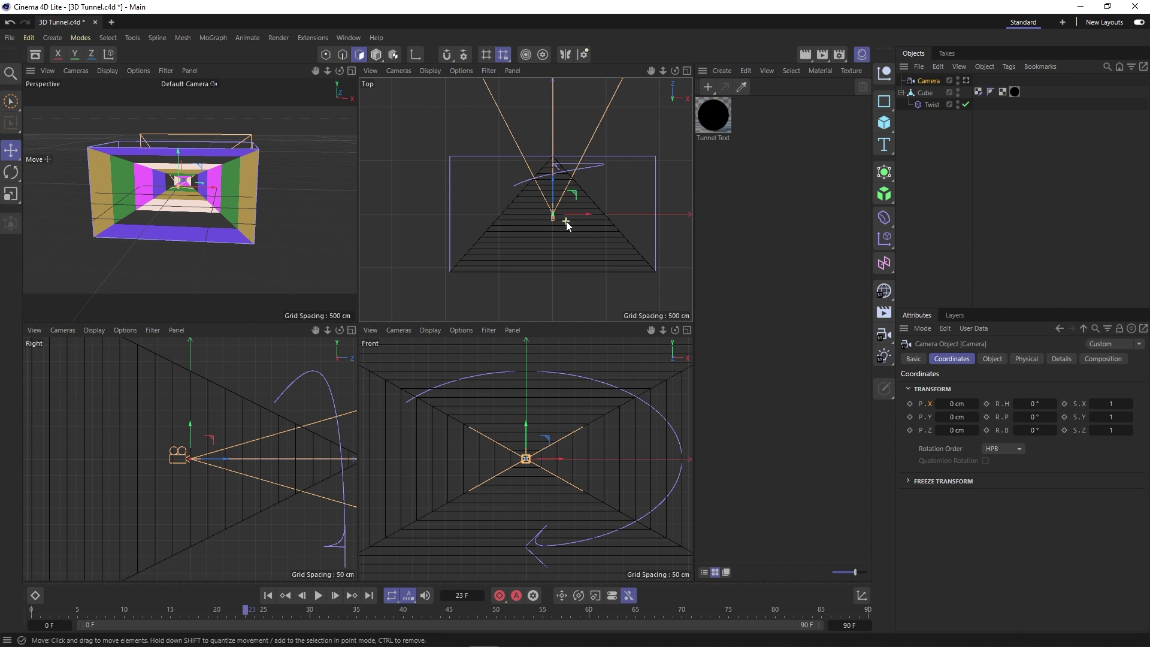
drag(547, 195, 537, 311)
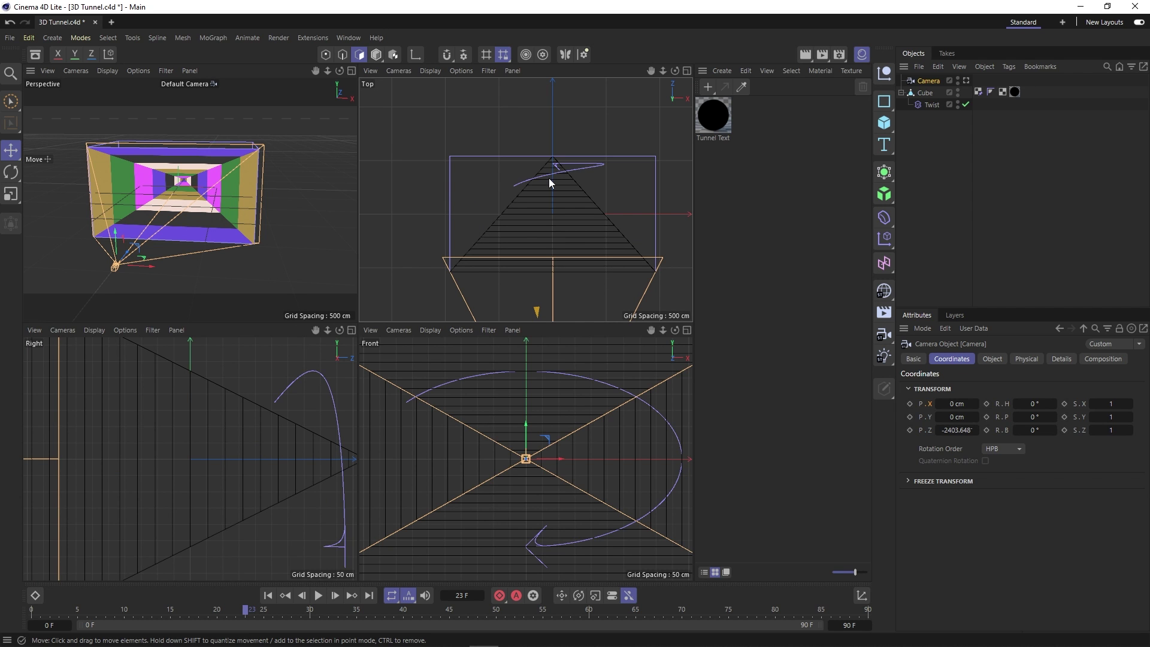
Keyframe the Twist deformer's Angle at 0° on frame 30.
middle_click(290, 252)
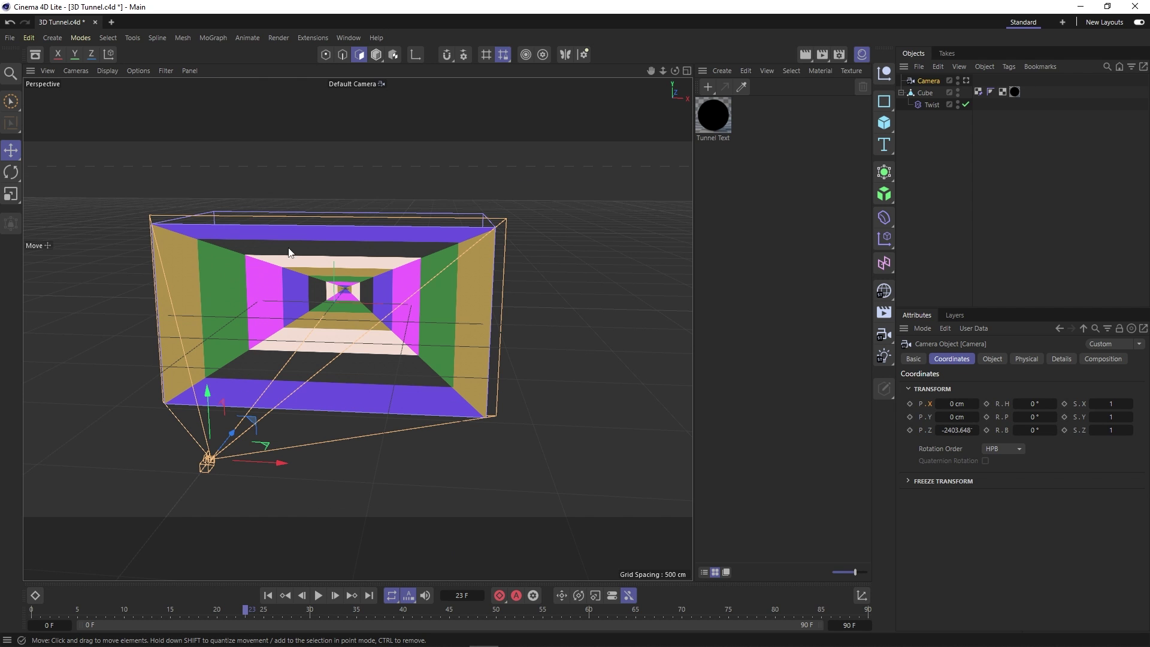
click(932, 105)
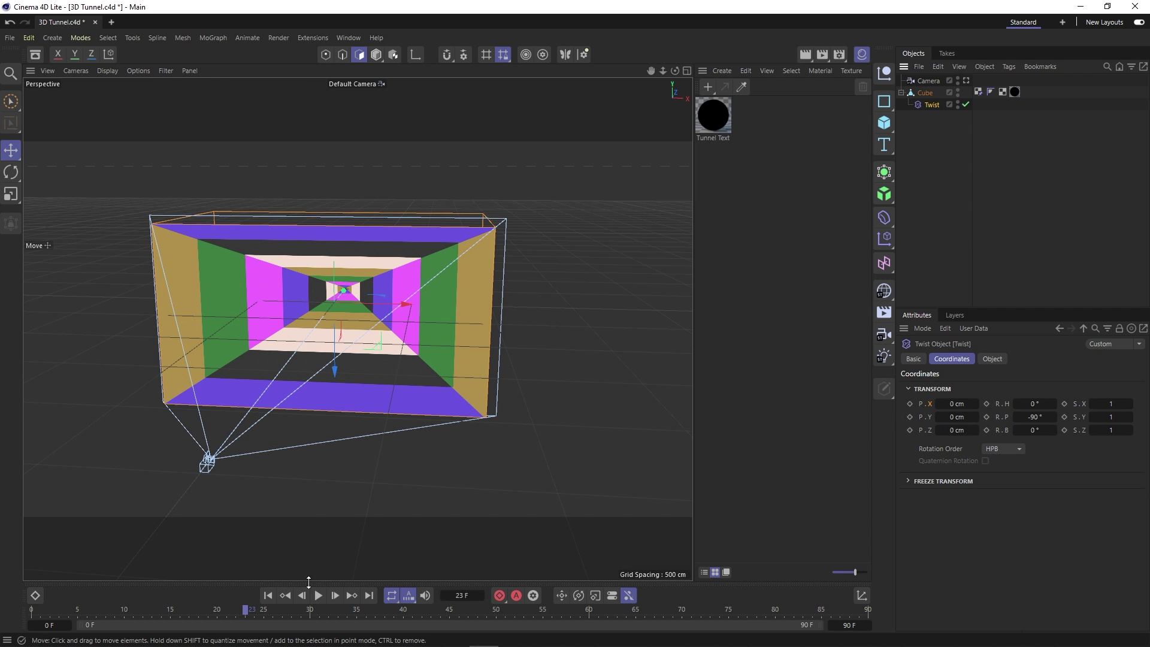
drag(248, 611, 312, 613)
click(997, 361)
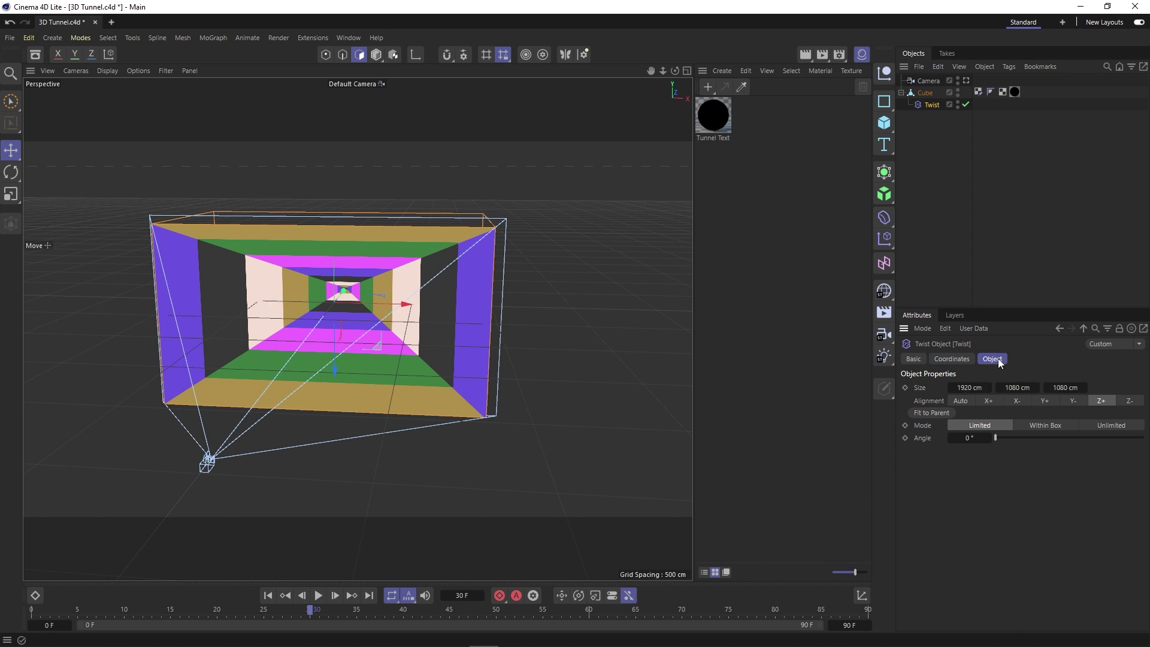
click(904, 438)
Keyframe the Twist Angle at 50° on frame 61, then return to frame 0.
drag(313, 612, 599, 611)
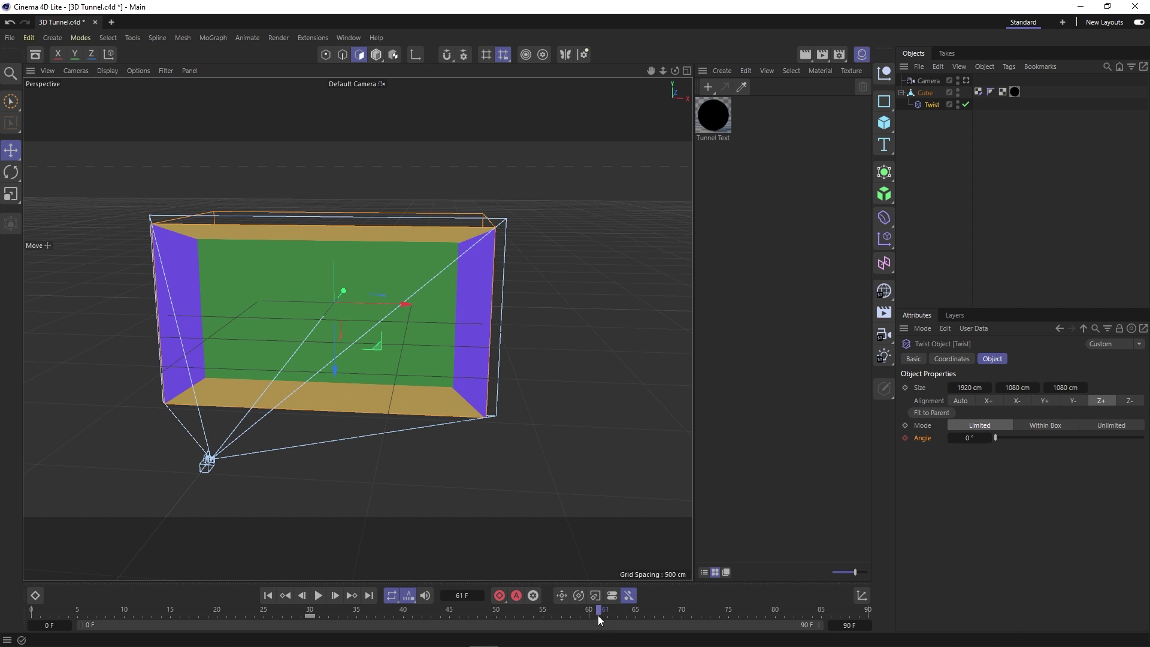
click(963, 439)
text(50)
key(Return)
click(905, 439)
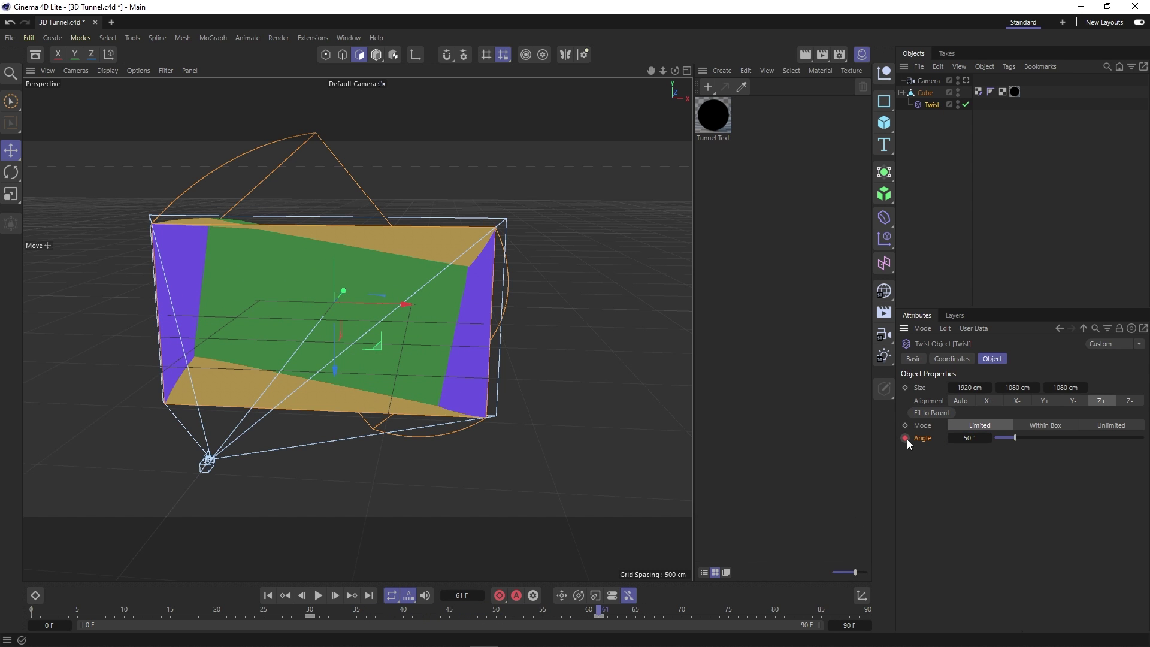
key(shift+f)
View the scene through the Camera and save the project.
click(368, 83)
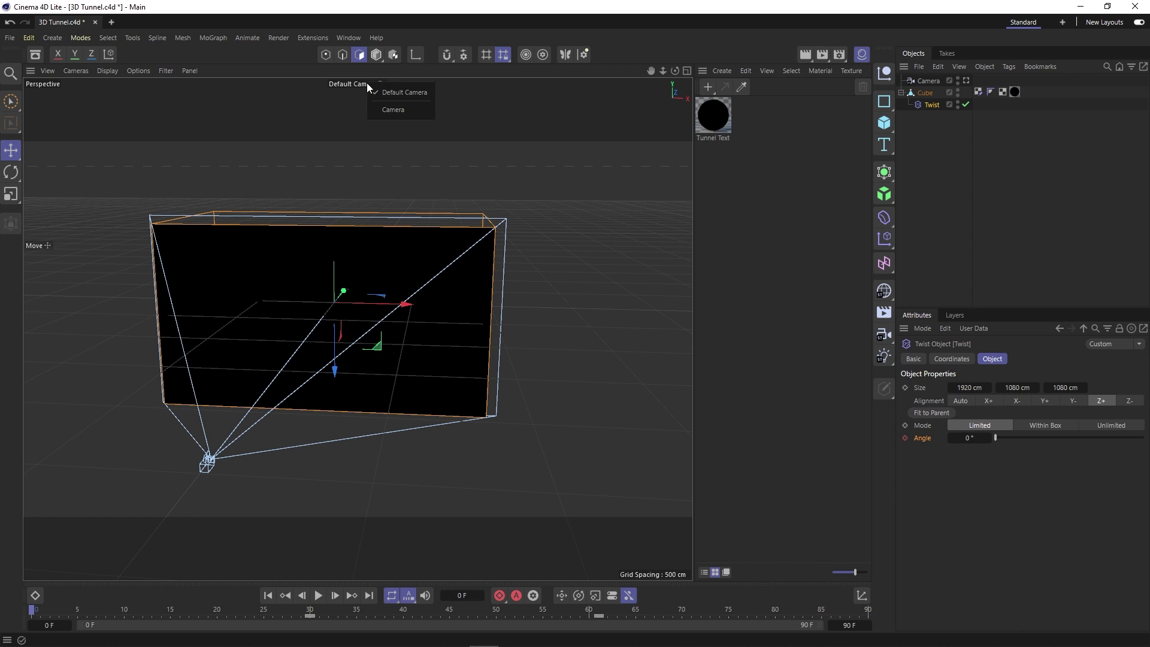
click(394, 110)
key(ctrl+s)
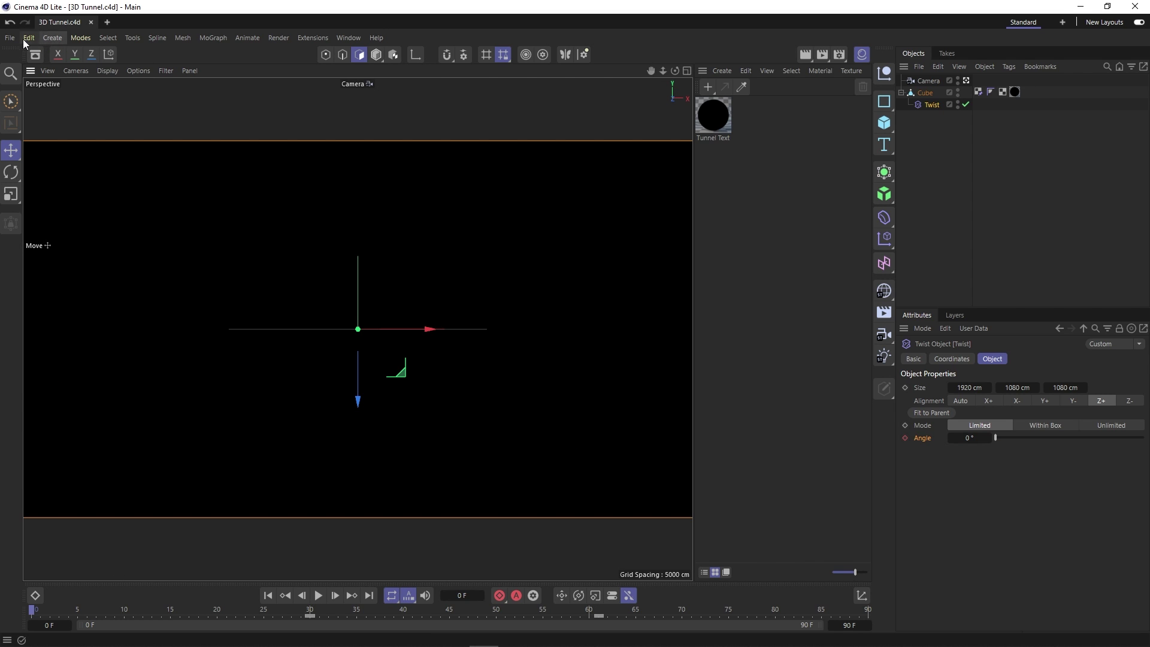
Set the Project Settings frame rate to 24 FPS.
click(27, 38)
click(54, 198)
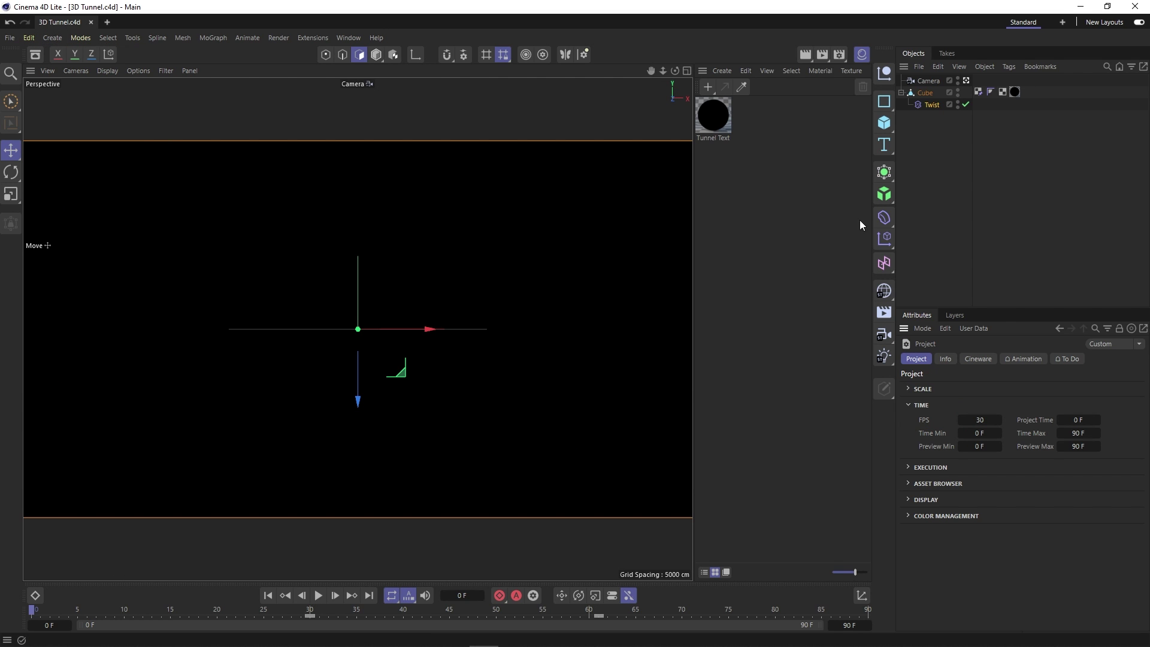
click(982, 420)
key(Return)
Set the render output to 1920 x 1080 at 24 frames per second.
click(838, 54)
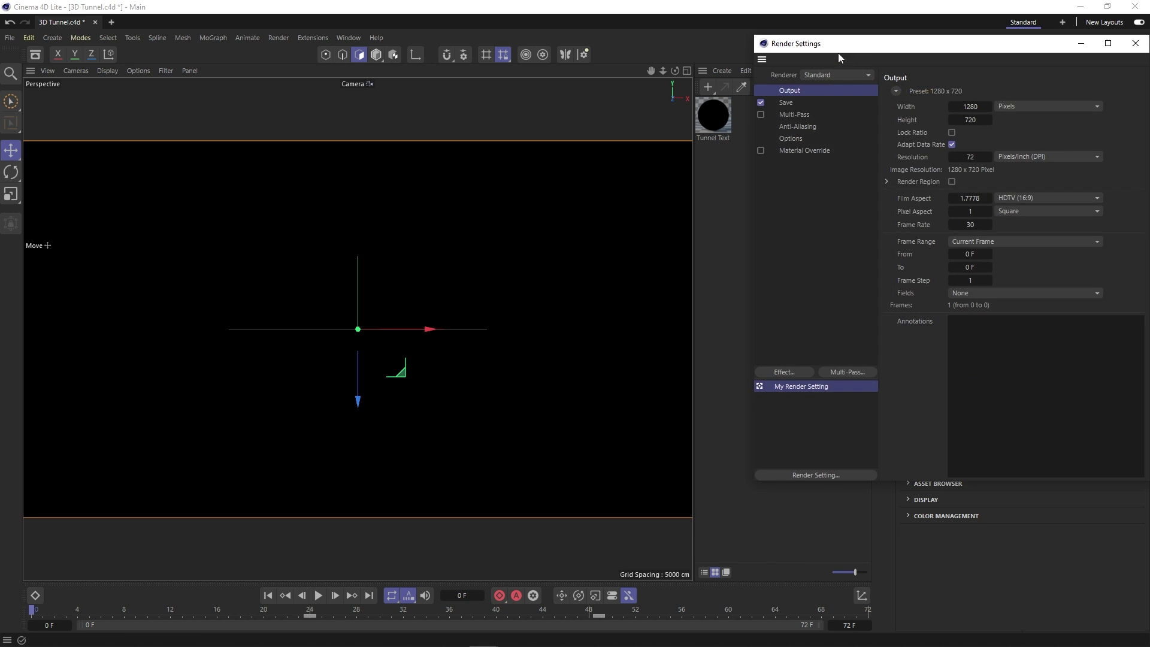
drag(875, 46, 635, 85)
click(736, 145)
text(19)
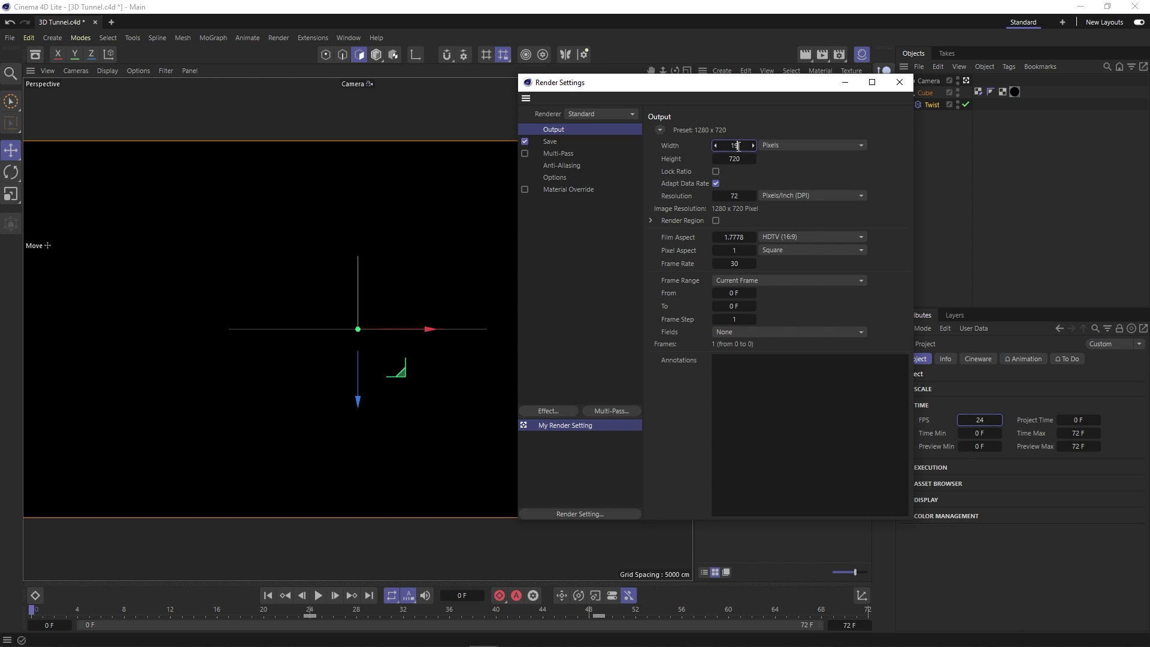
click(735, 158)
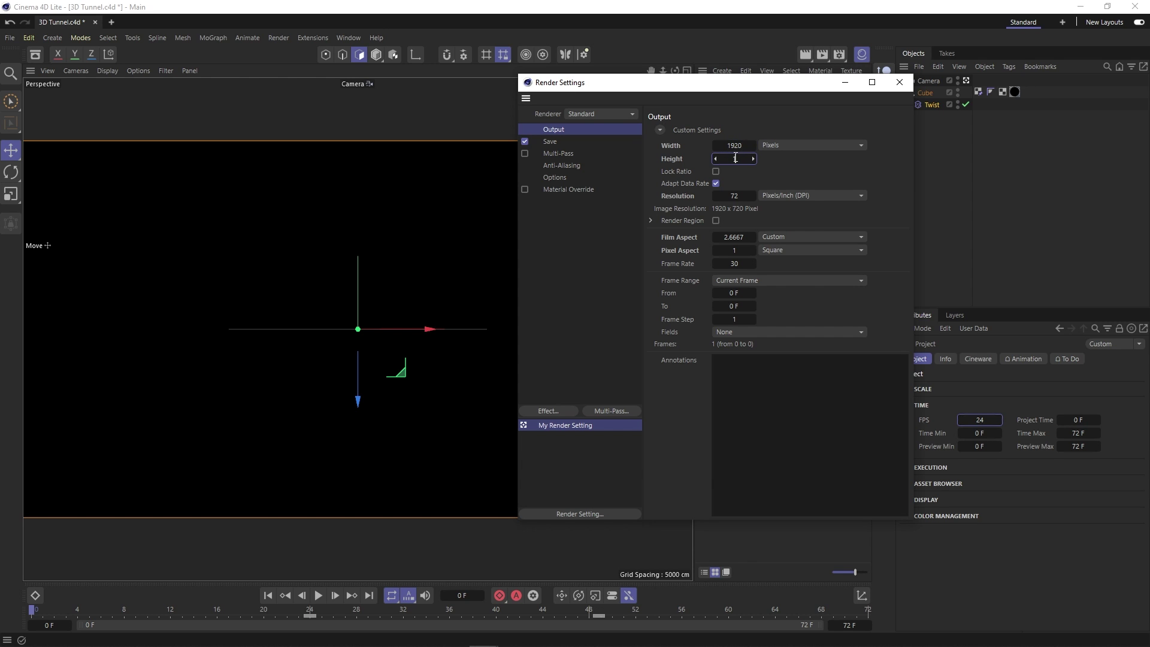
text(1080)
key(Return)
click(733, 263)
text(24)
click(899, 82)
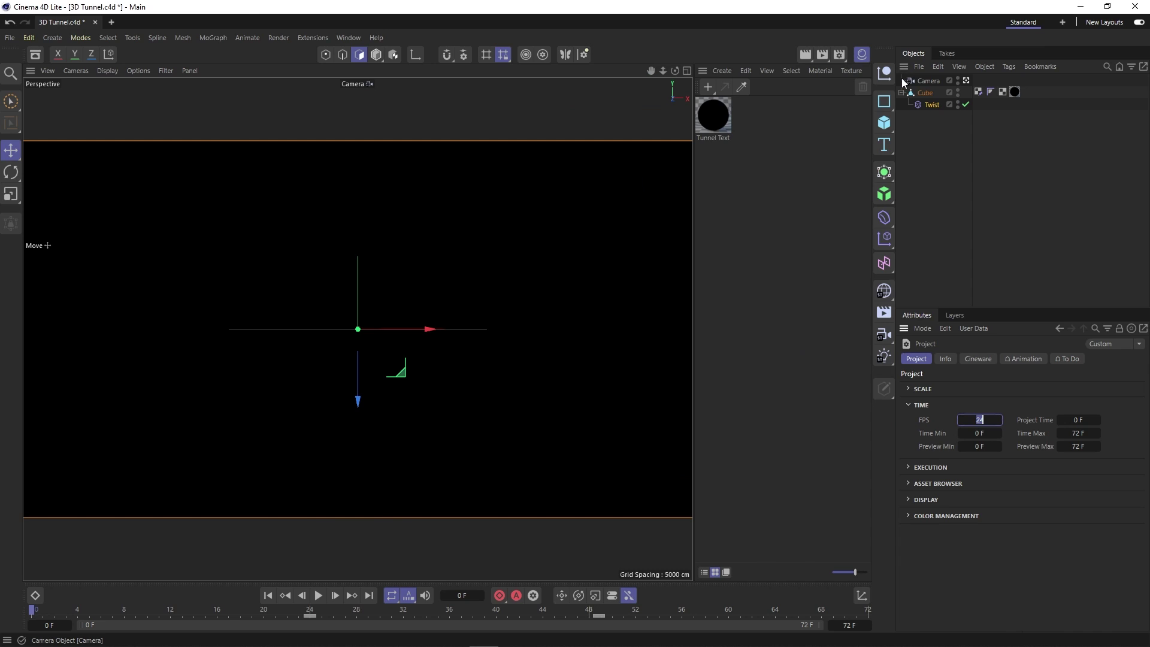
In After Effects, set the 3D Tunnel.c4d layer's Cineware renderer to Current and preview at 0:00:01:03.
key(alt+Tab)
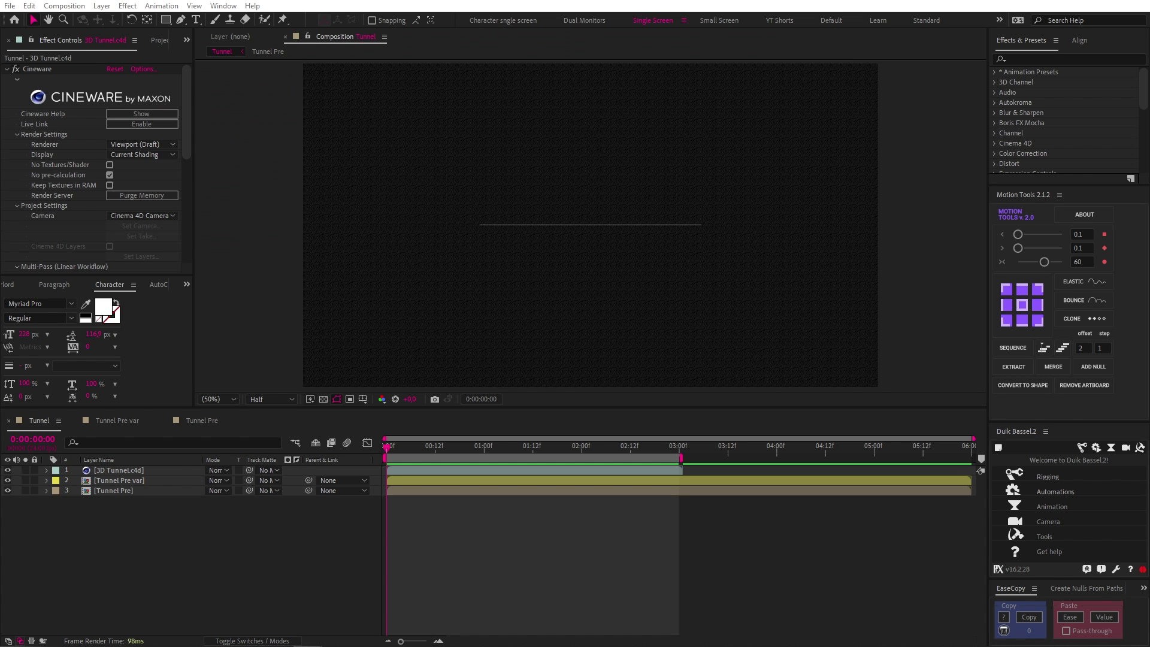
click(150, 468)
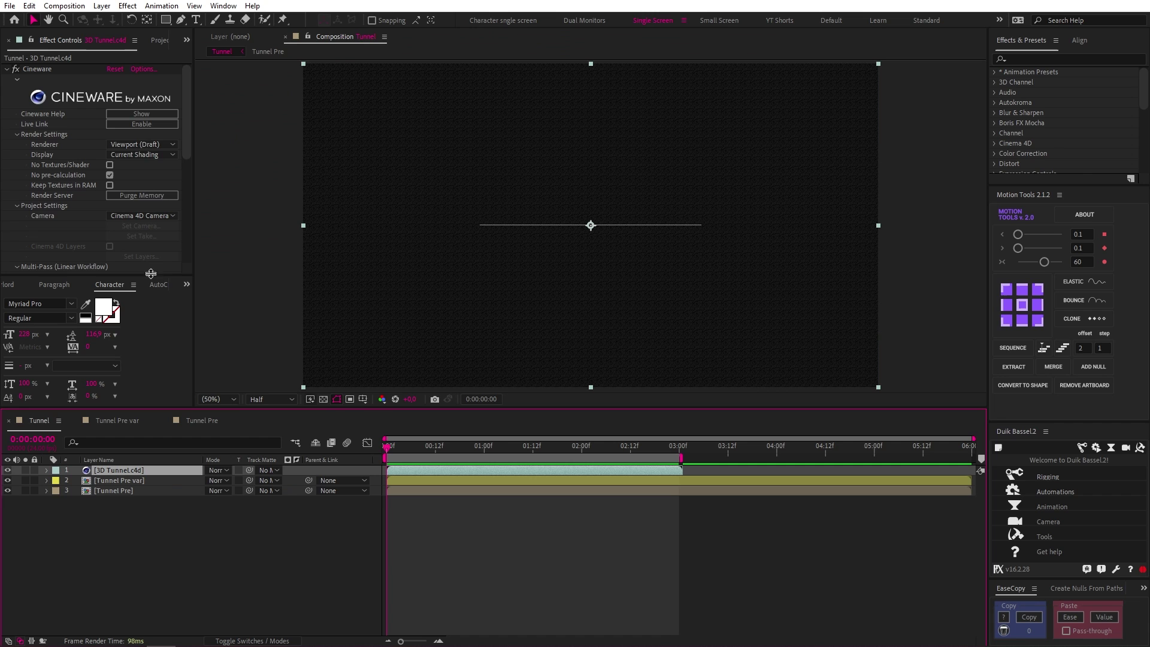
click(144, 144)
click(150, 155)
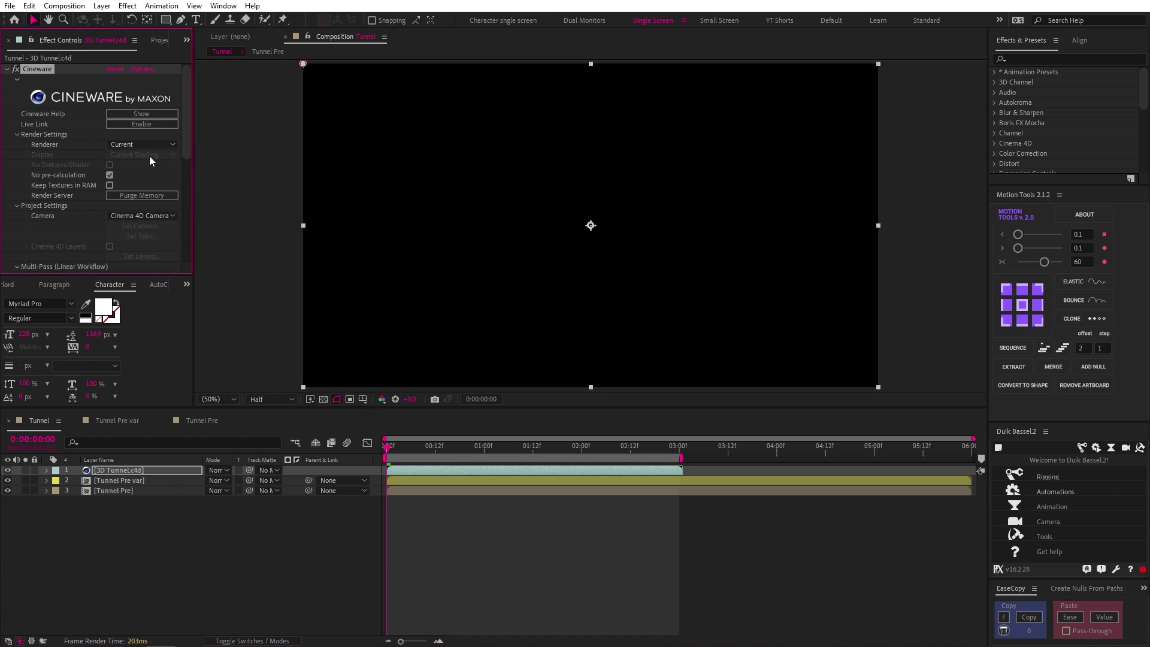
drag(387, 448, 499, 457)
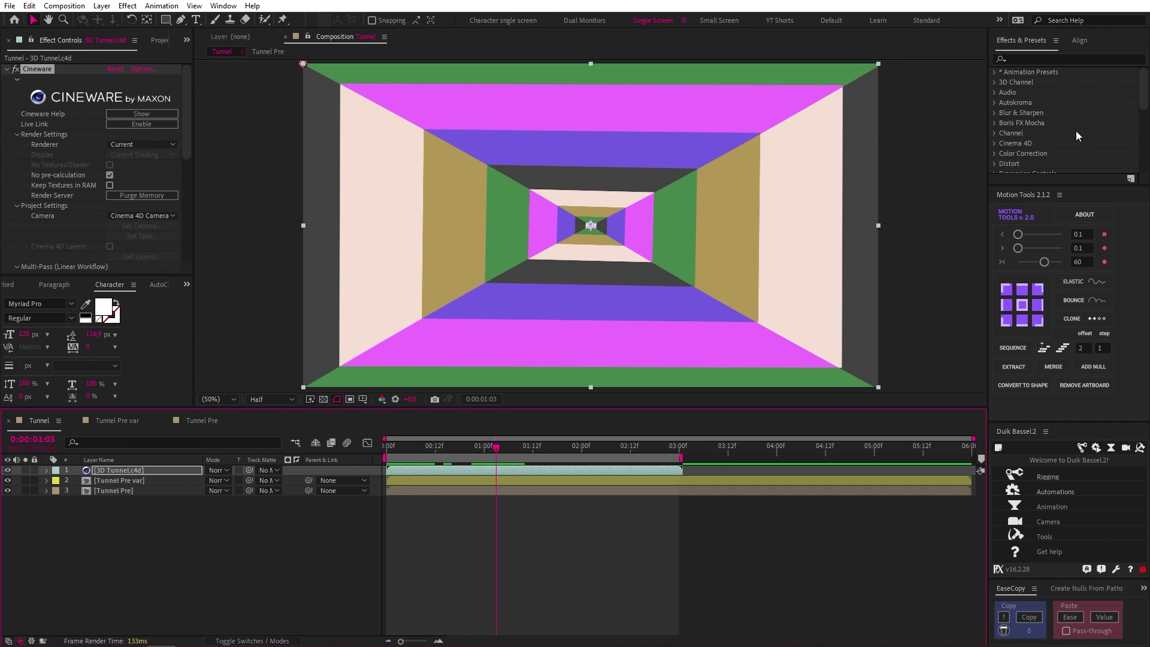
Apply Hue/Saturation with Master Saturation 10 to the tunnel layer and play the animation.
click(1034, 57)
text(hue)
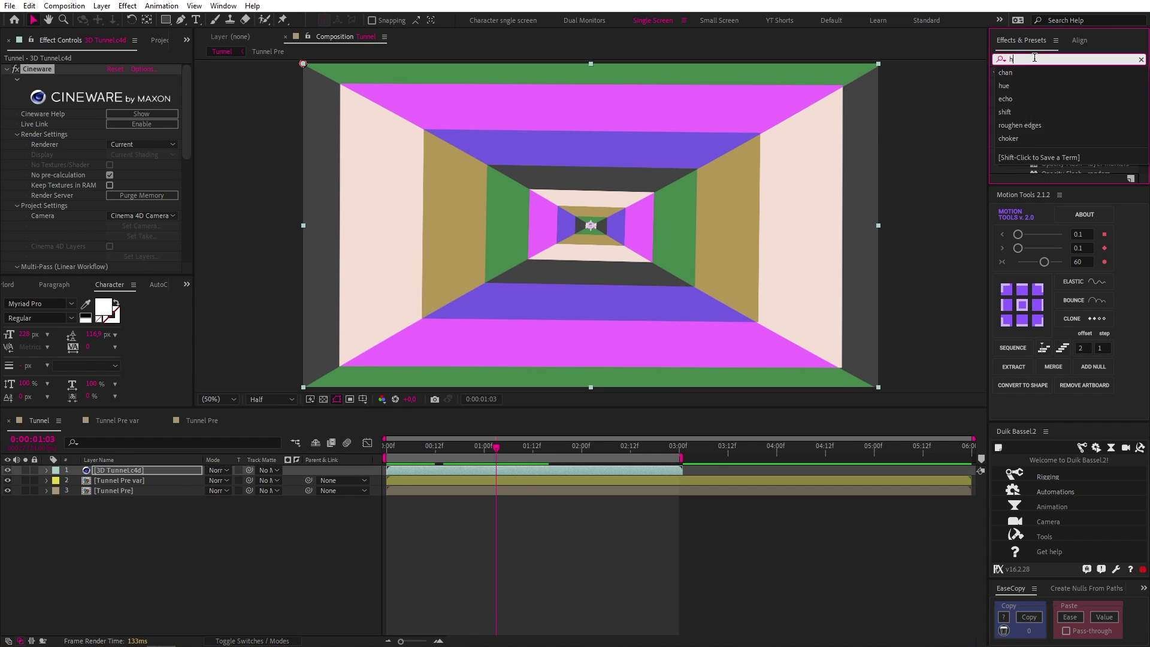
double_click(1059, 132)
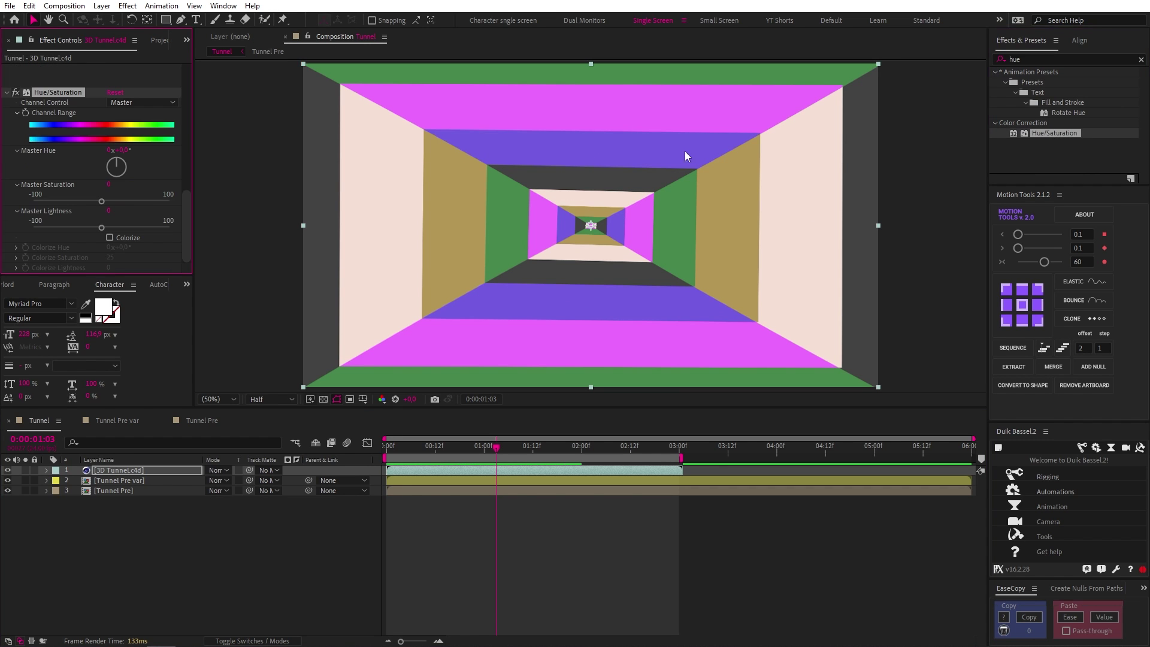
click(110, 184)
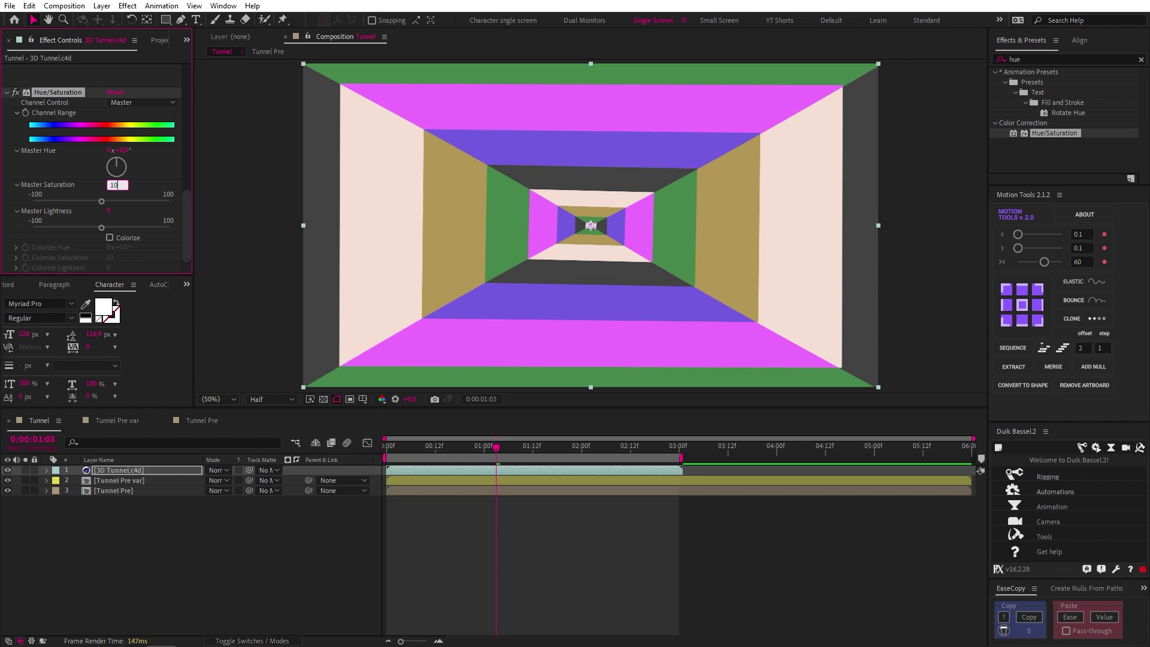
text(10)
click(534, 527)
key(space)
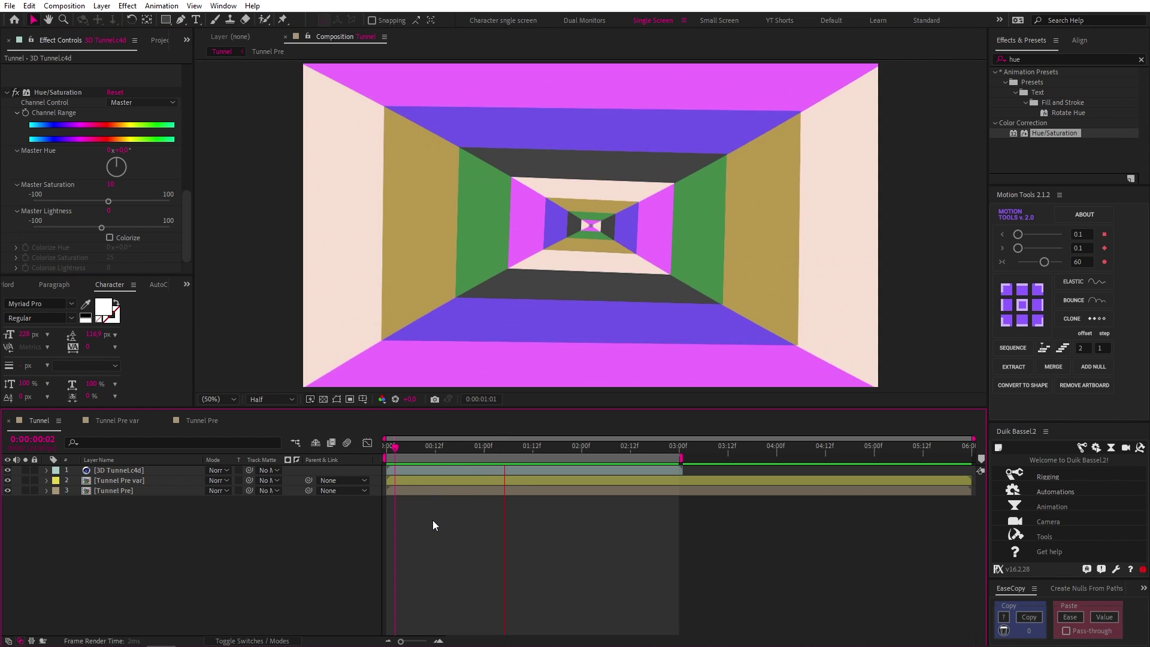